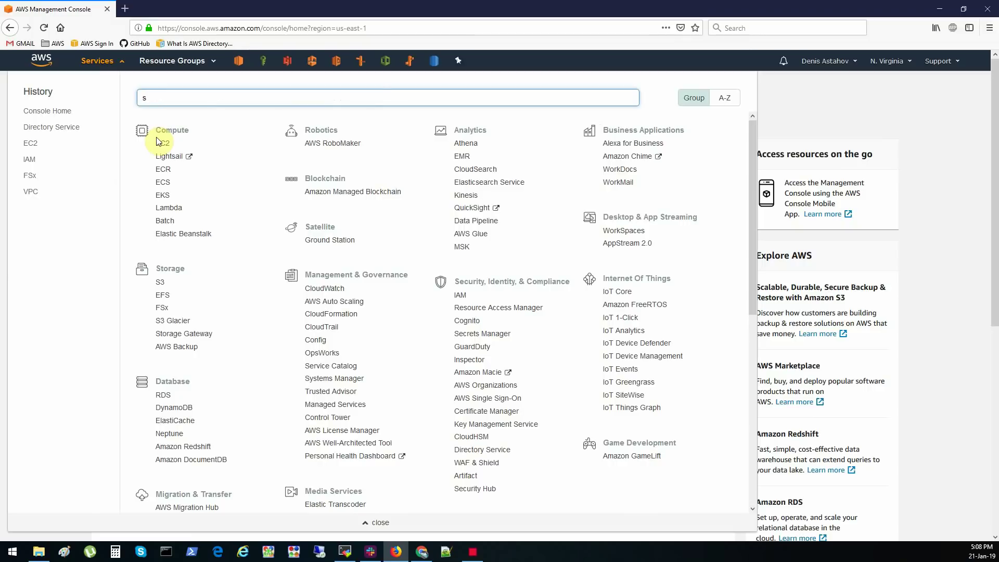
Search the AWS services for "directory", open Directory Service and start setting up a new directory
{"action": "type", "text": "lead"}
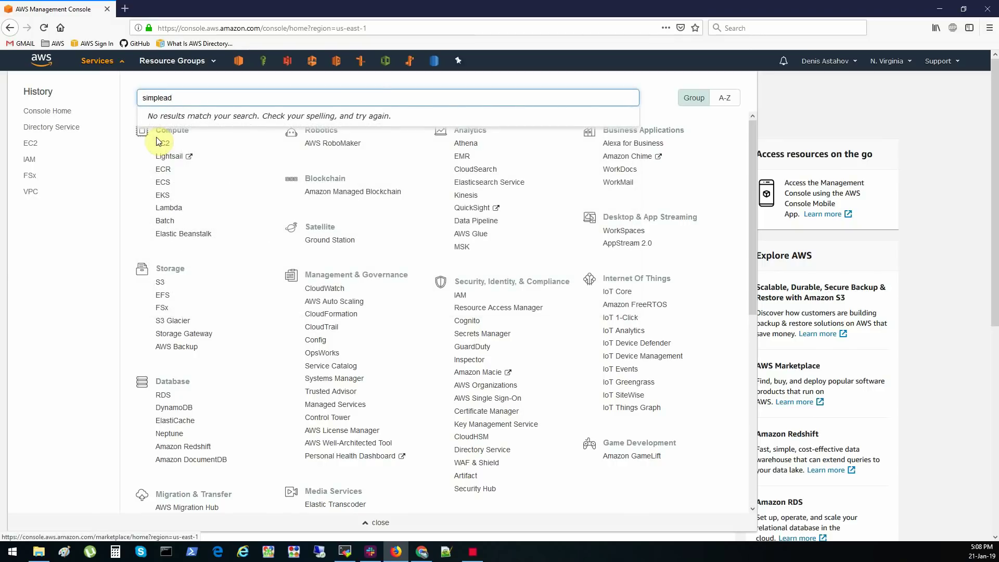
{"action": "left_click_drag", "start_coordinate": [191, 97], "coordinate": [138, 94]}
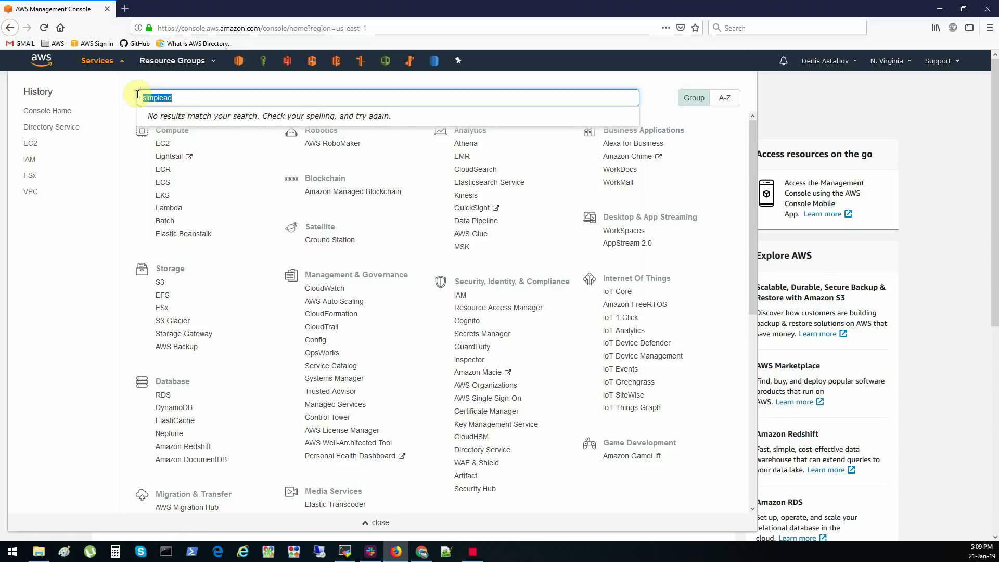
{"action": "type", "text": "directory"}
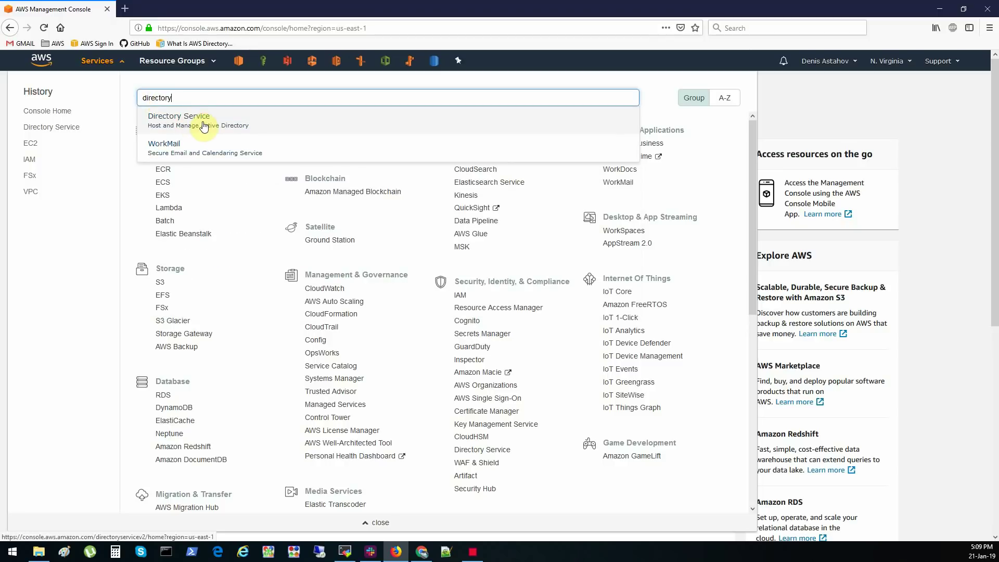
{"action": "left_click", "coordinate": [202, 124]}
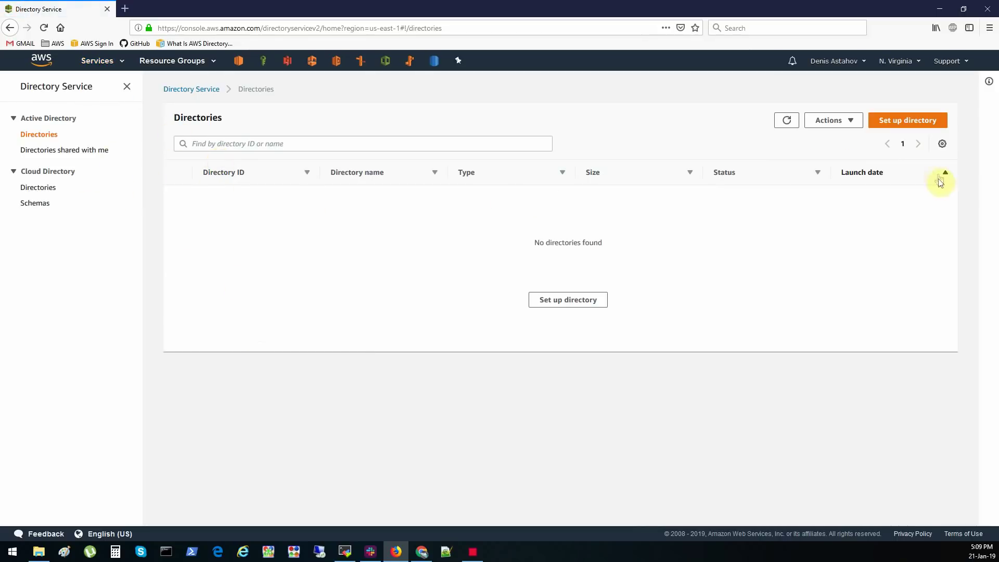
{"action": "left_click", "coordinate": [904, 126]}
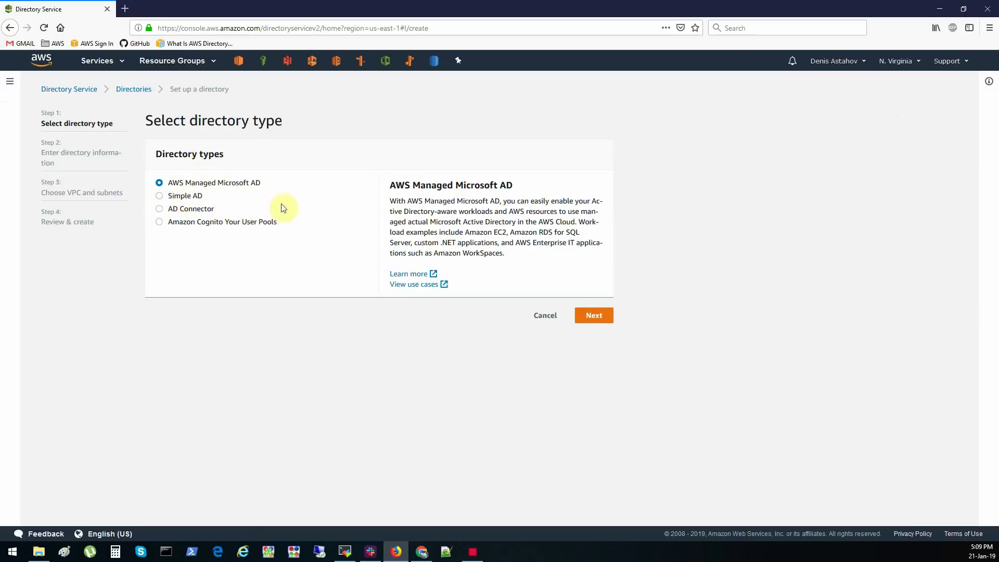
Compare the directory types offered in the Ohio, N. California and Oregon regions, ending back in N. Virginia
{"action": "left_click", "coordinate": [897, 65]}
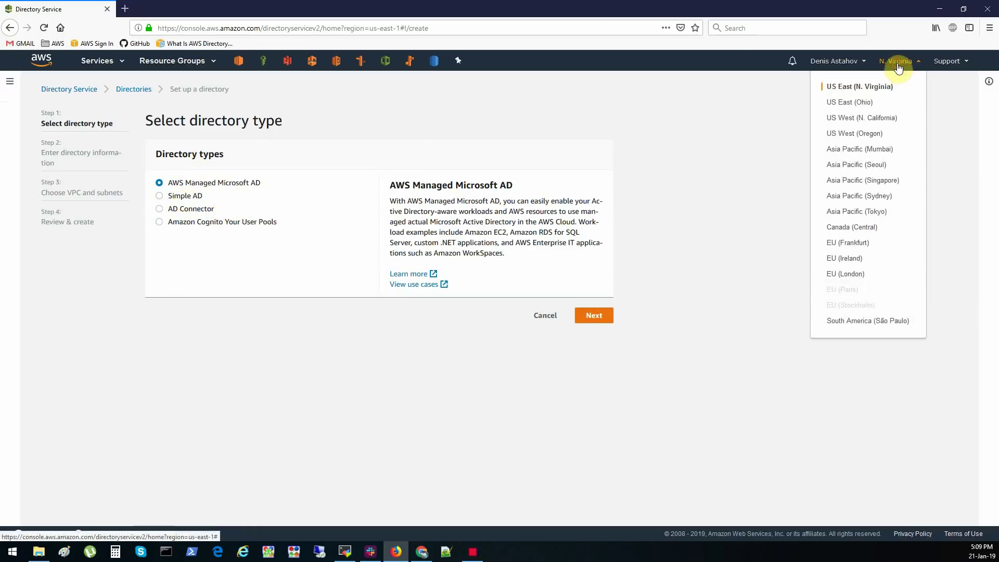
{"action": "left_click", "coordinate": [861, 104]}
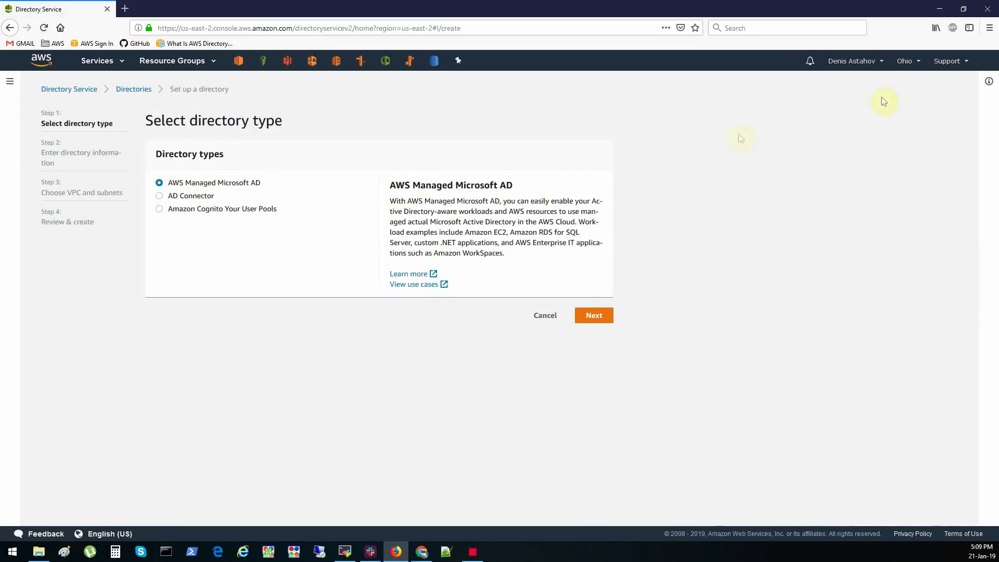
{"action": "left_click", "coordinate": [904, 63]}
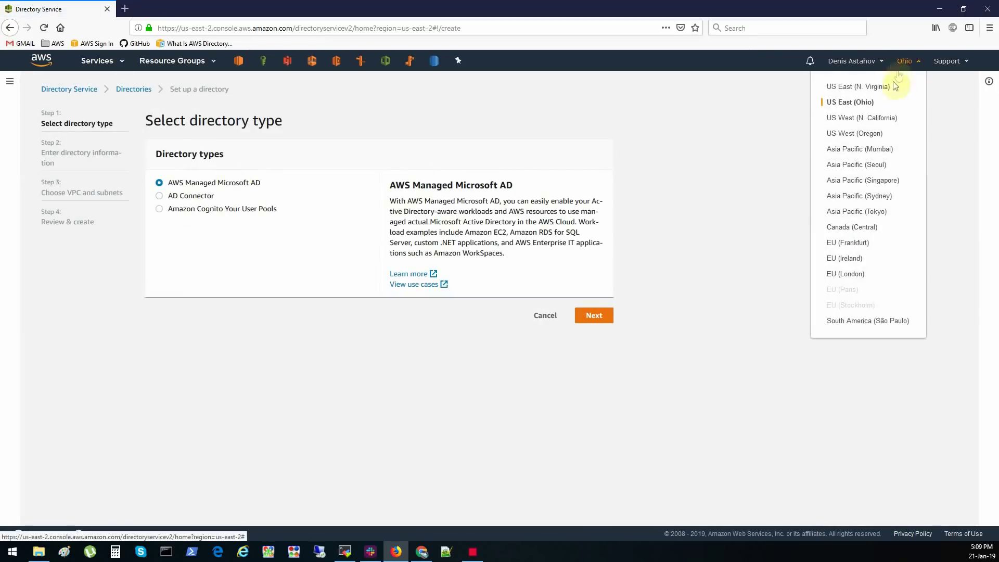
{"action": "left_click", "coordinate": [870, 119]}
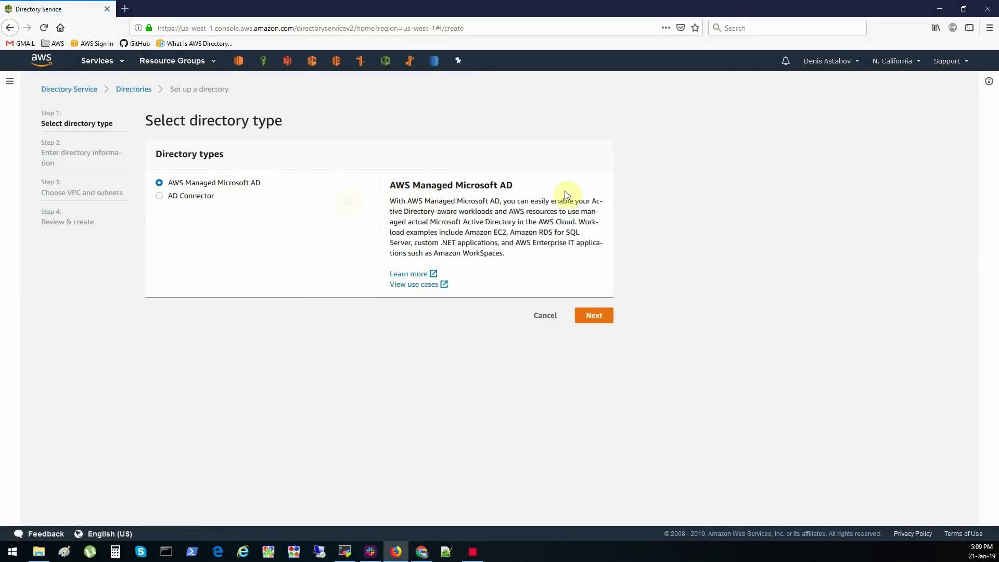
{"action": "left_click", "coordinate": [896, 63]}
{"action": "left_click", "coordinate": [867, 134]}
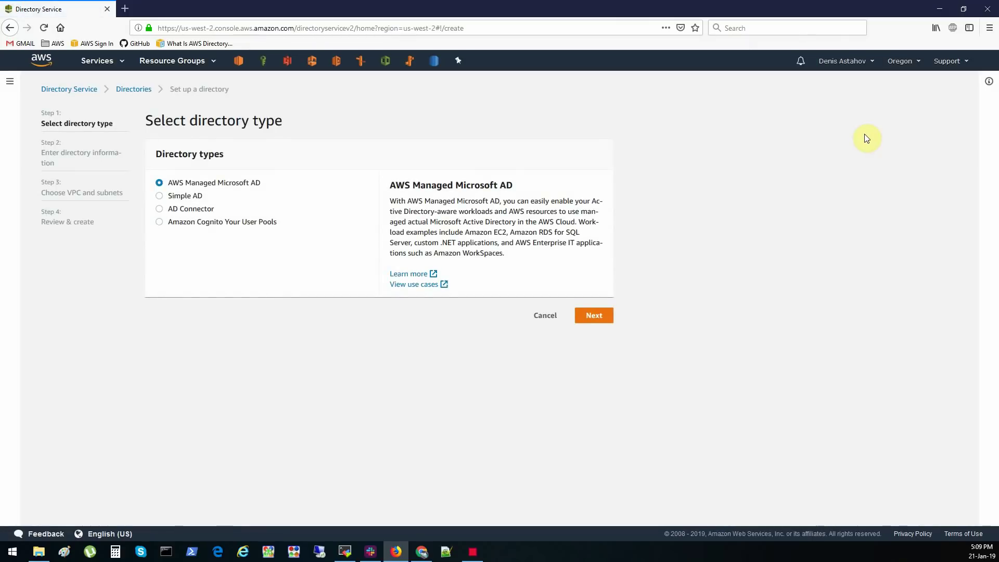
{"action": "left_click", "coordinate": [902, 63]}
{"action": "left_click", "coordinate": [877, 88]}
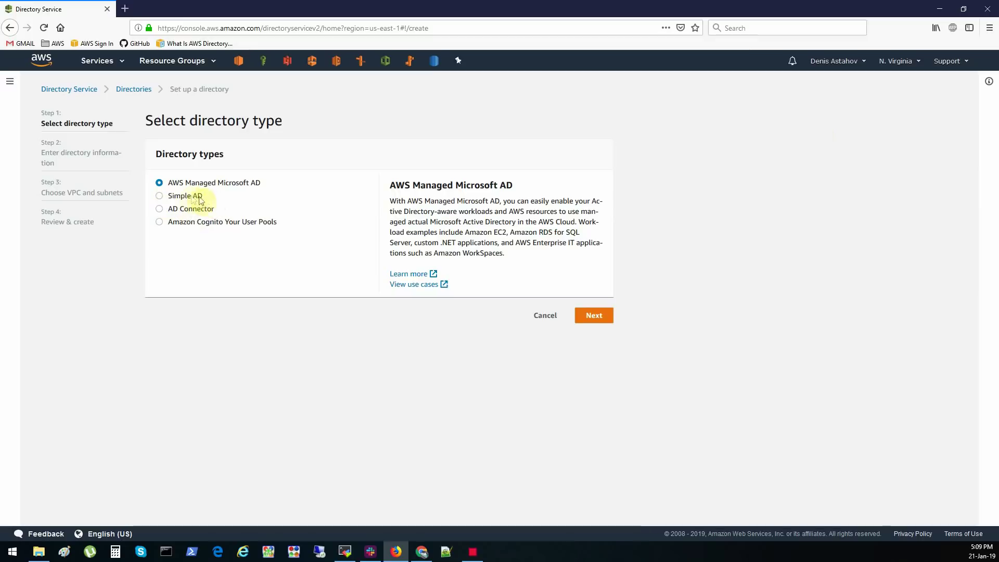
Choose Simple AD as the directory type, reviewing its unsupported features, and continue to the directory information
{"action": "left_click", "coordinate": [172, 196]}
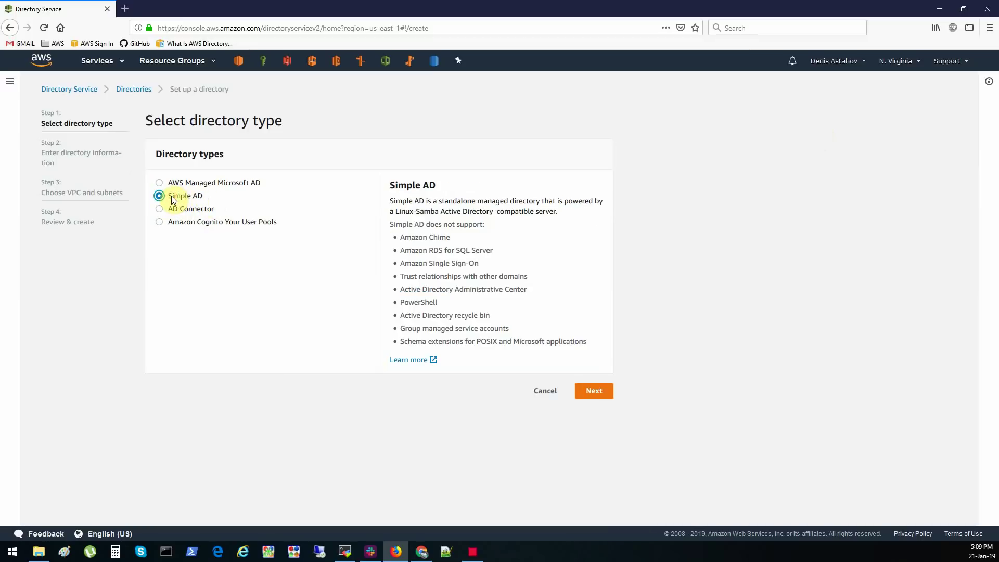
{"action": "left_click_drag", "start_coordinate": [431, 251], "coordinate": [484, 250]}
{"action": "left_click", "coordinate": [483, 250]}
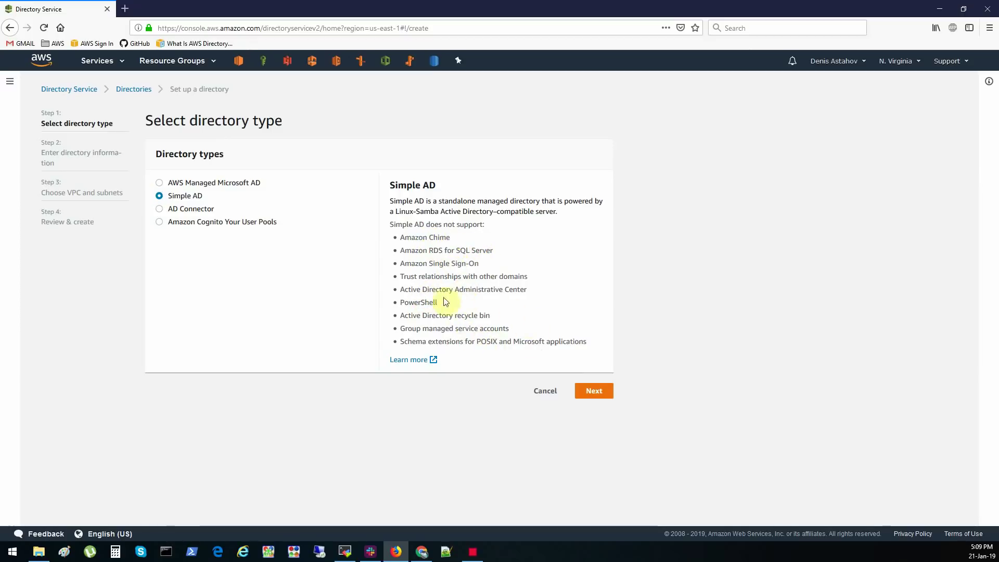
{"action": "left_click_drag", "start_coordinate": [405, 290], "coordinate": [529, 296]}
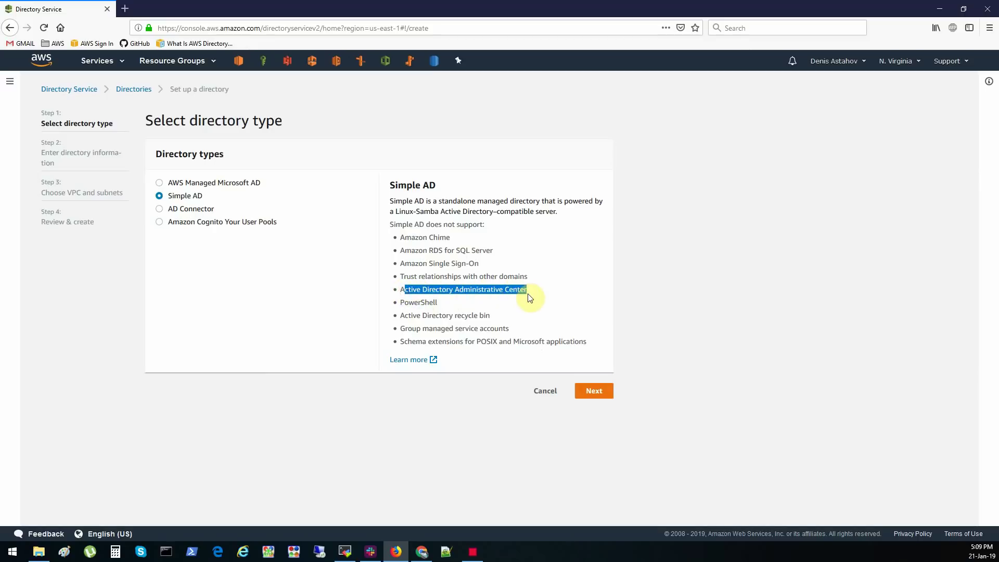
{"action": "left_click", "coordinate": [403, 294]}
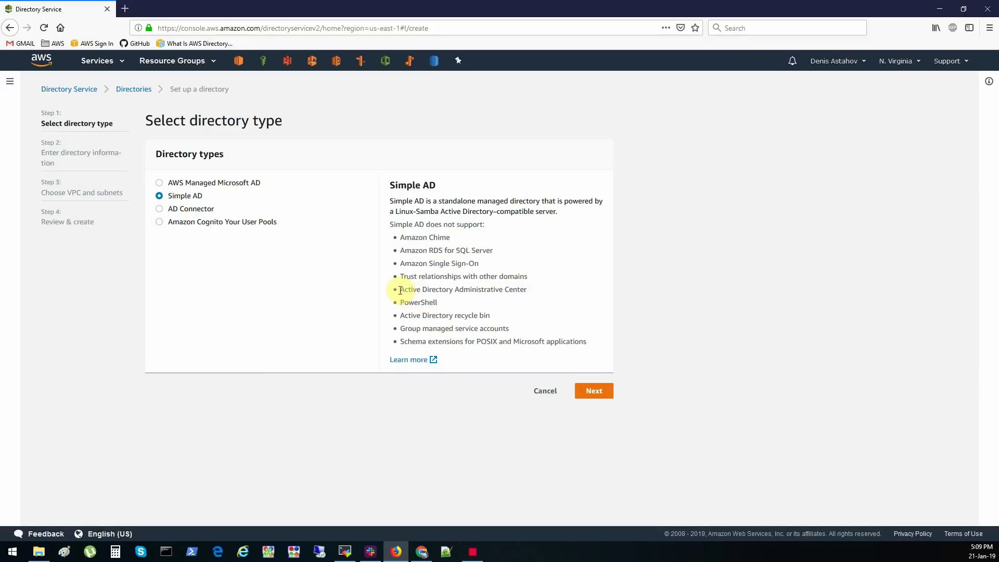
{"action": "left_click_drag", "start_coordinate": [527, 290], "coordinate": [394, 293]}
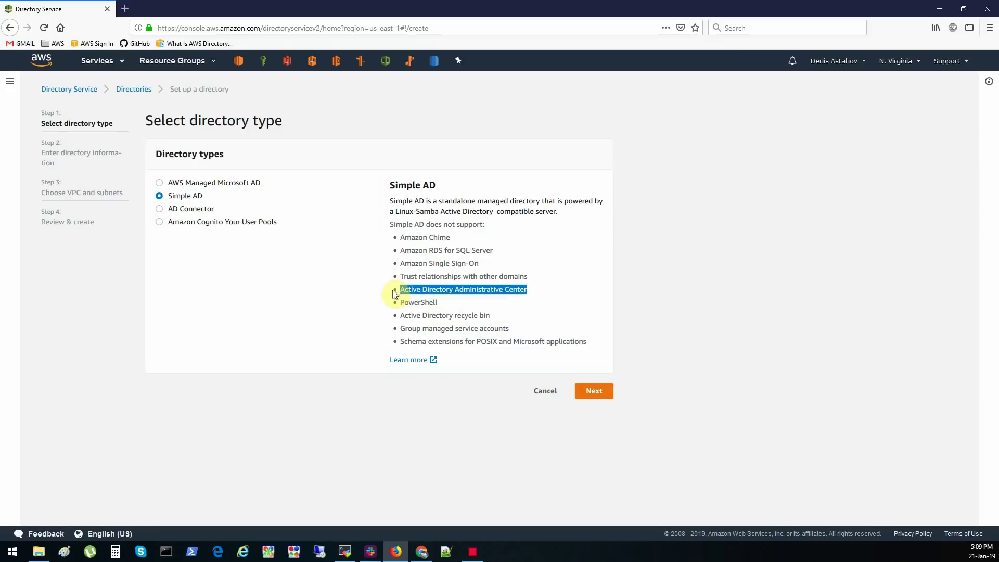
{"action": "left_click", "coordinate": [393, 292]}
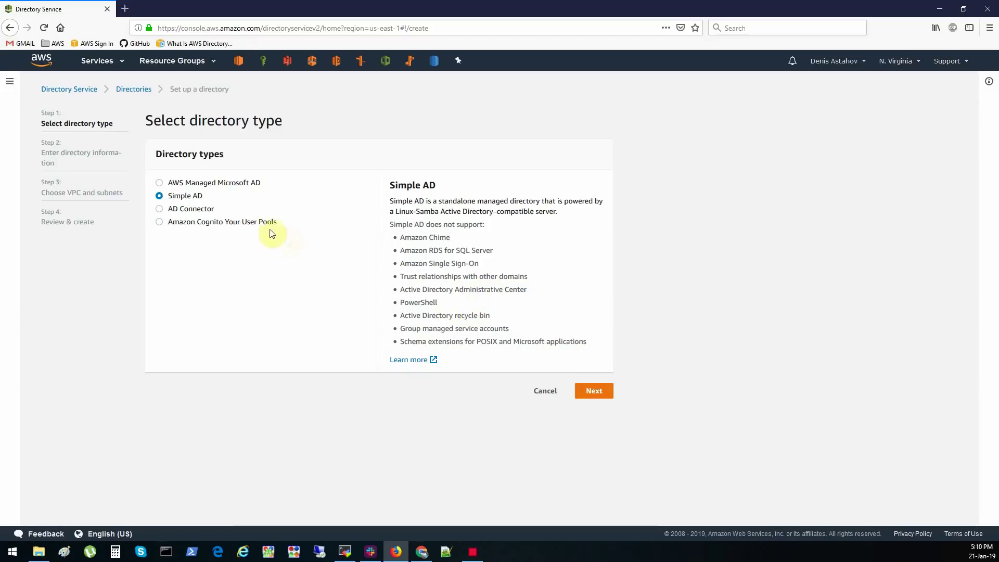
{"action": "left_click", "coordinate": [597, 399]}
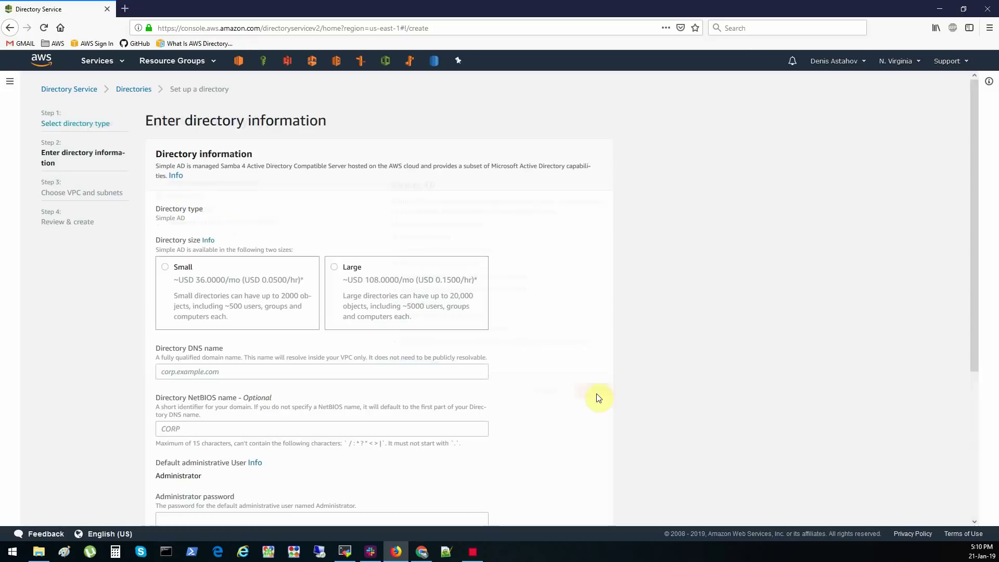
Compare the prices of the two directory sizes and set the size to Small
{"action": "scroll", "coordinate": [625, 267], "scroll_direction": "down", "scroll_amount": 1}
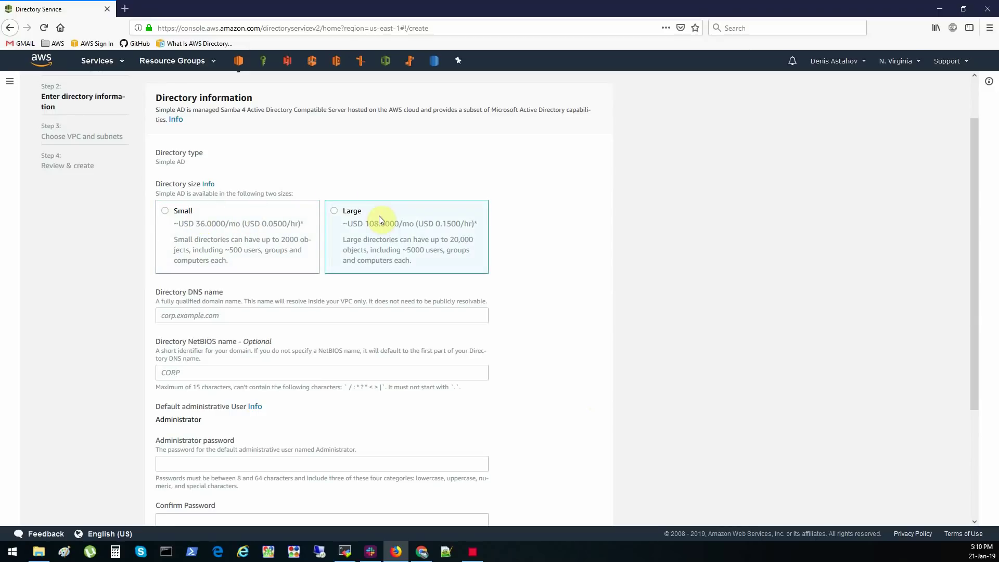
{"action": "left_click", "coordinate": [182, 210]}
{"action": "double_click", "coordinate": [196, 225]}
{"action": "left_click_drag", "start_coordinate": [366, 225], "coordinate": [377, 225]}
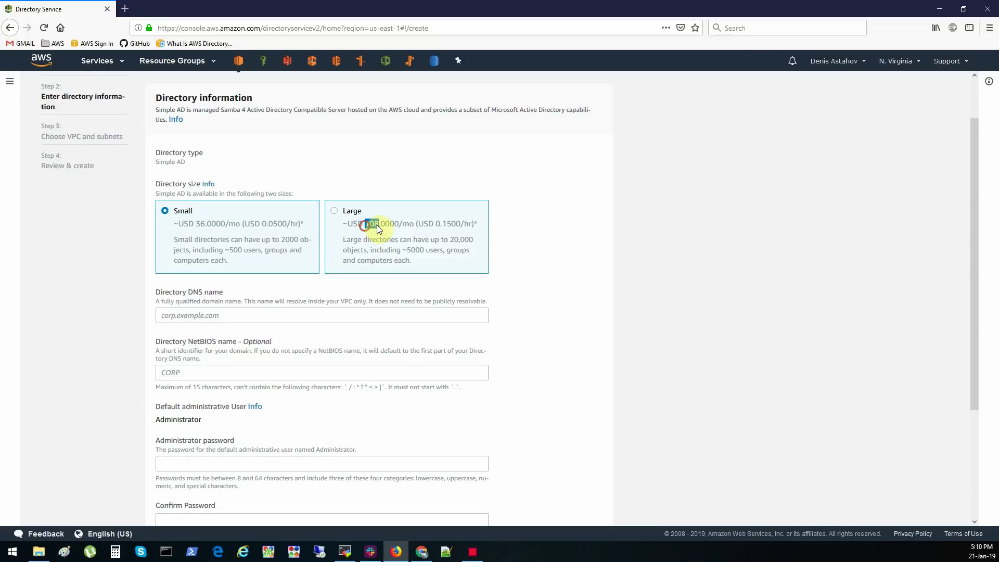
{"action": "left_click", "coordinate": [181, 212]}
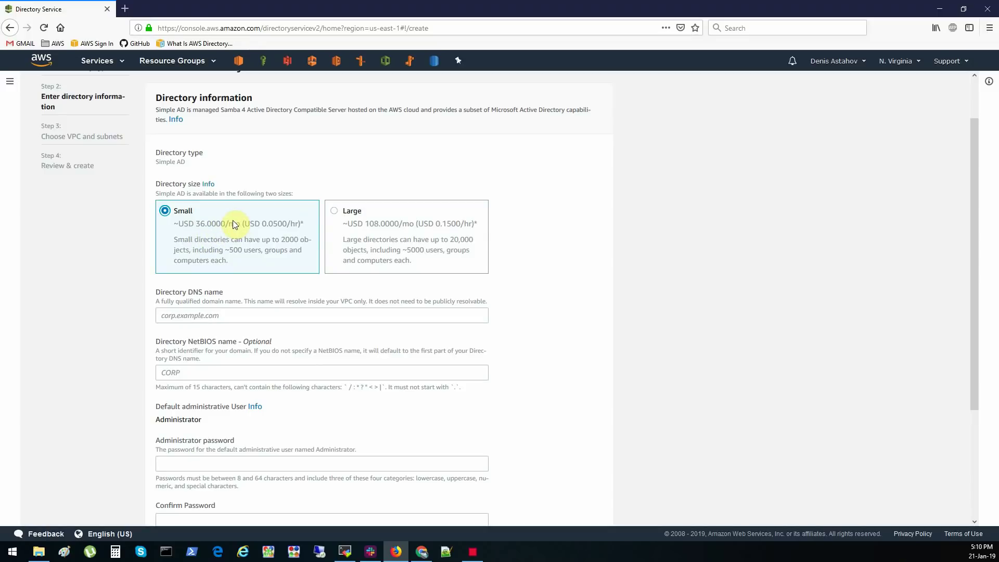
{"action": "left_click", "coordinate": [268, 159]}
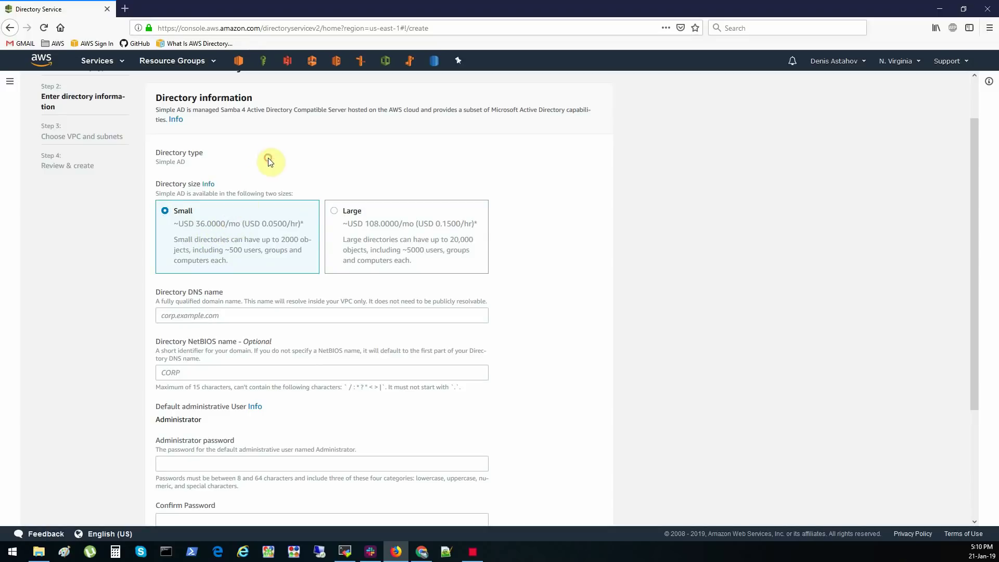
Set the directory DNS name to mydc.adv-it.net
{"action": "scroll", "coordinate": [269, 162], "scroll_direction": "down", "scroll_amount": 2}
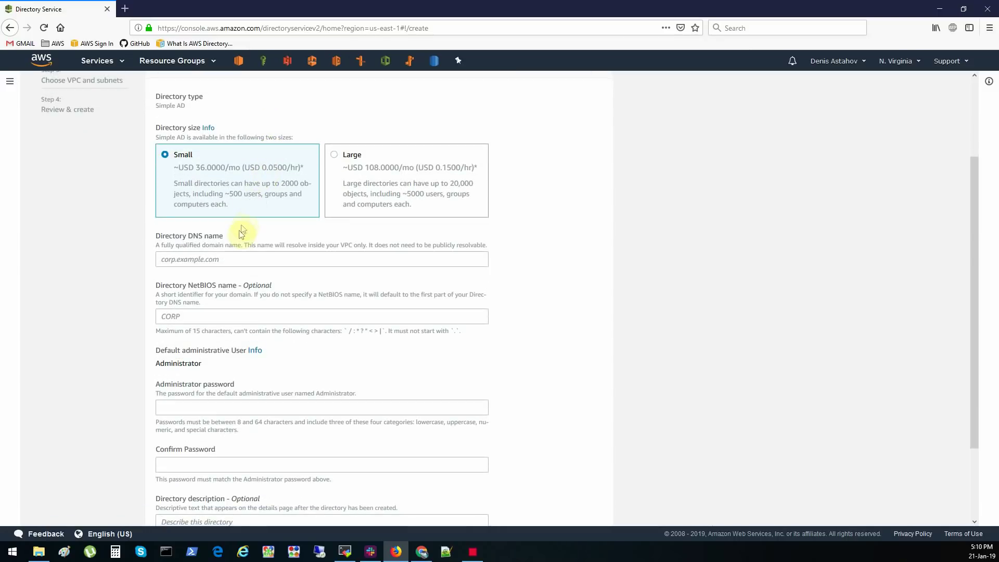
{"action": "left_click", "coordinate": [221, 261]}
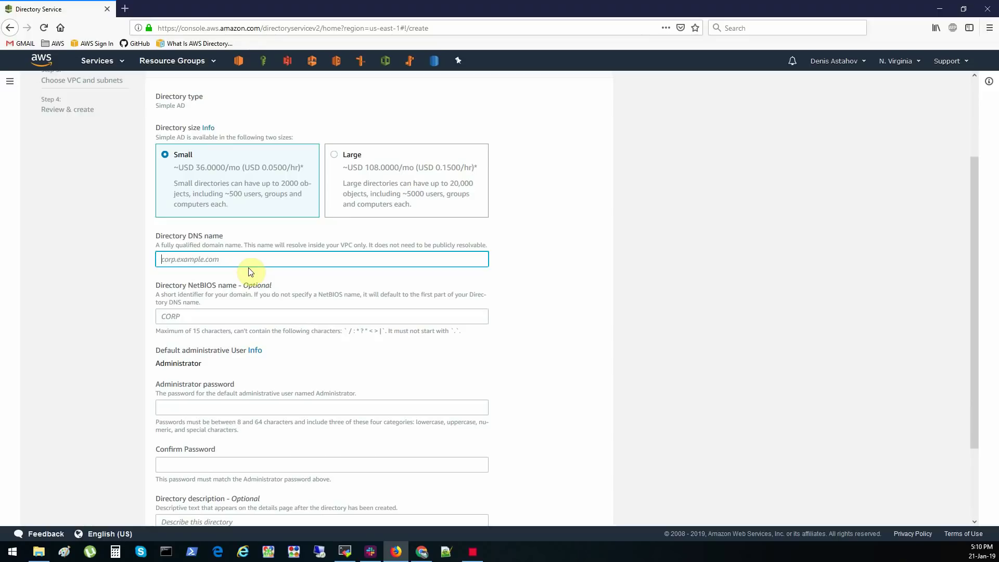
{"action": "type", "text": "mydc.adv-it.net"}
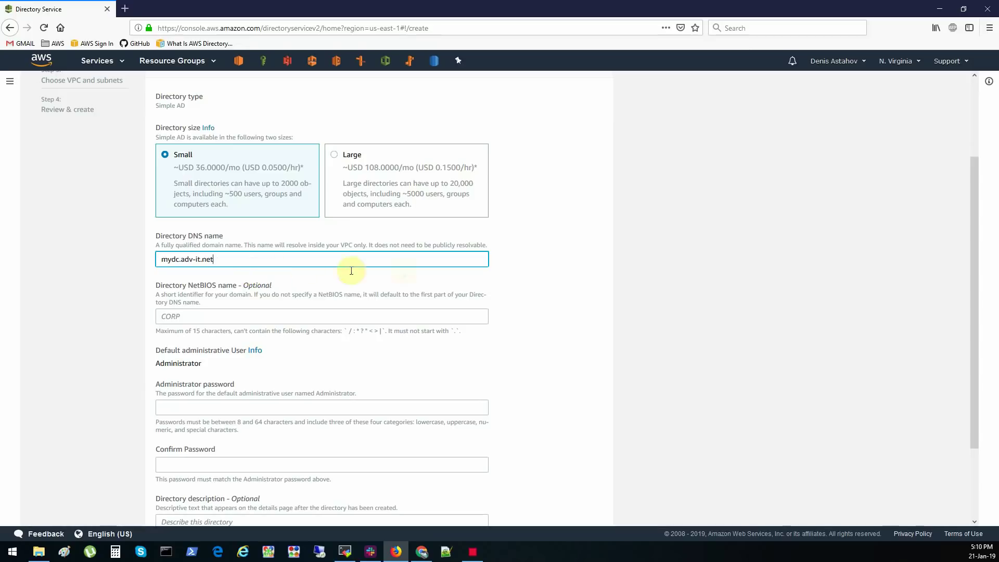
{"action": "left_click", "coordinate": [527, 283]}
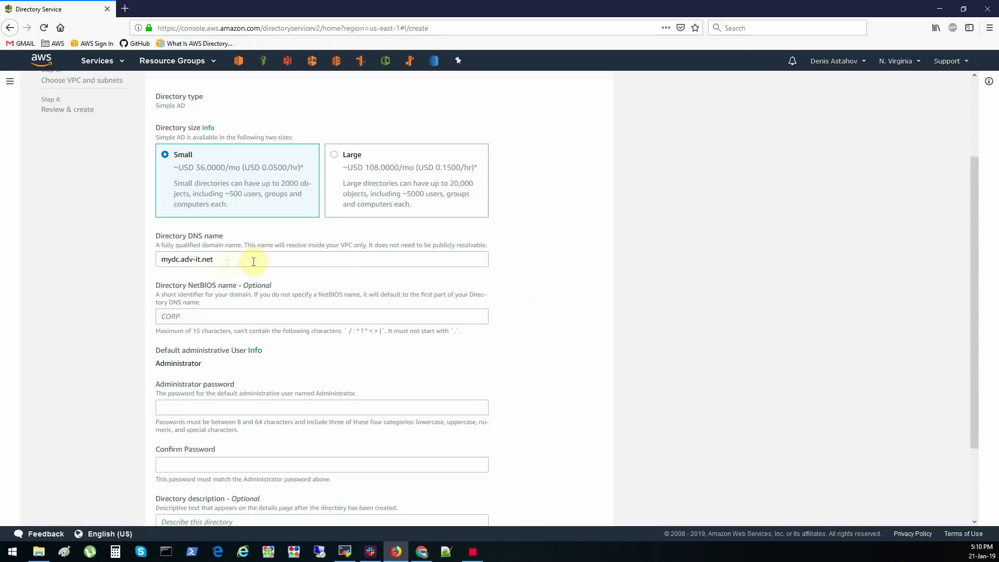
{"action": "left_click", "coordinate": [180, 260]}
{"action": "key", "text": "BackSpace"}
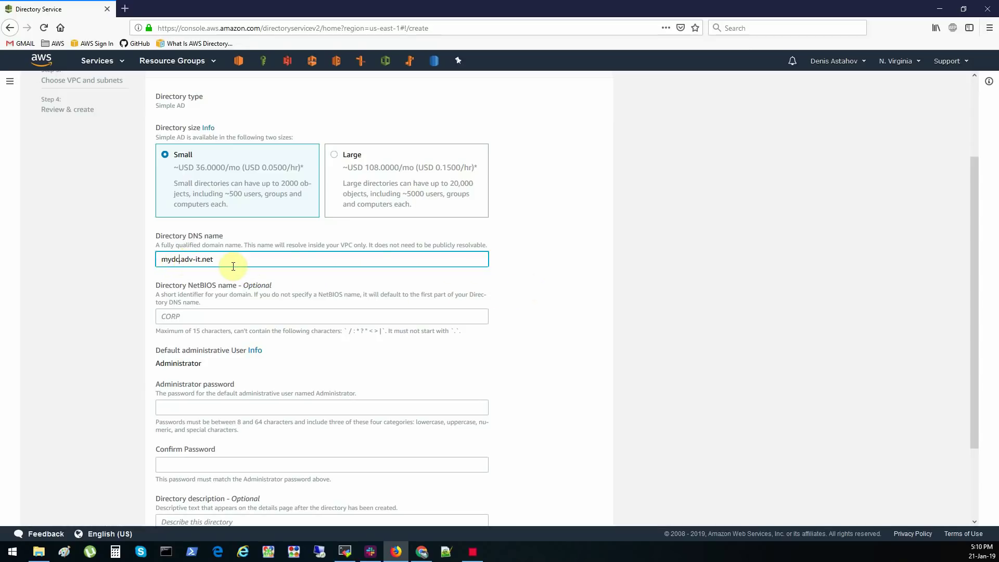
{"action": "left_click", "coordinate": [525, 300]}
Leave the optional NetBIOS name empty, and enter and confirm the administrator password for the directory
{"action": "scroll", "coordinate": [524, 299], "scroll_direction": "down", "scroll_amount": 2}
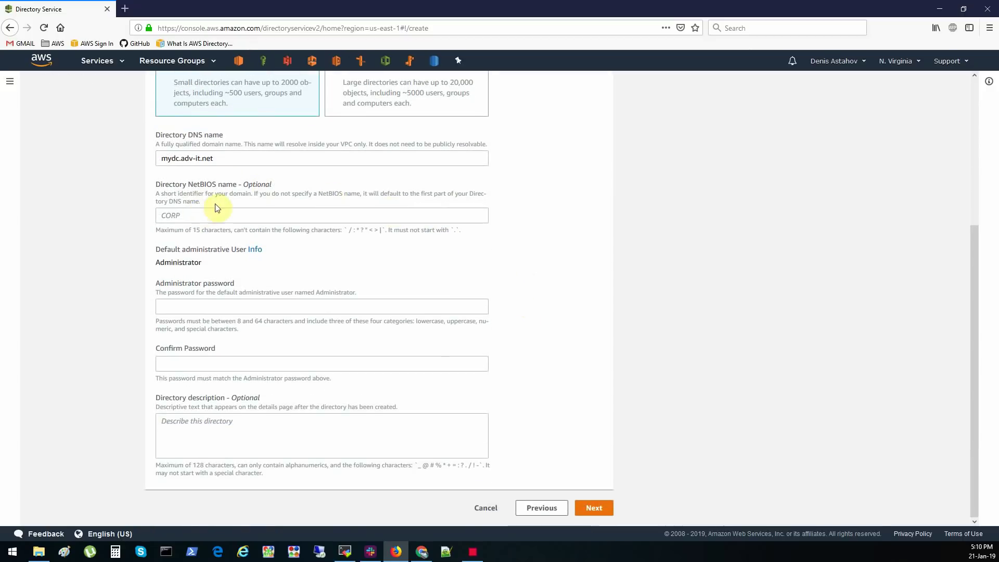
{"action": "left_click_drag", "start_coordinate": [165, 187], "coordinate": [242, 187]}
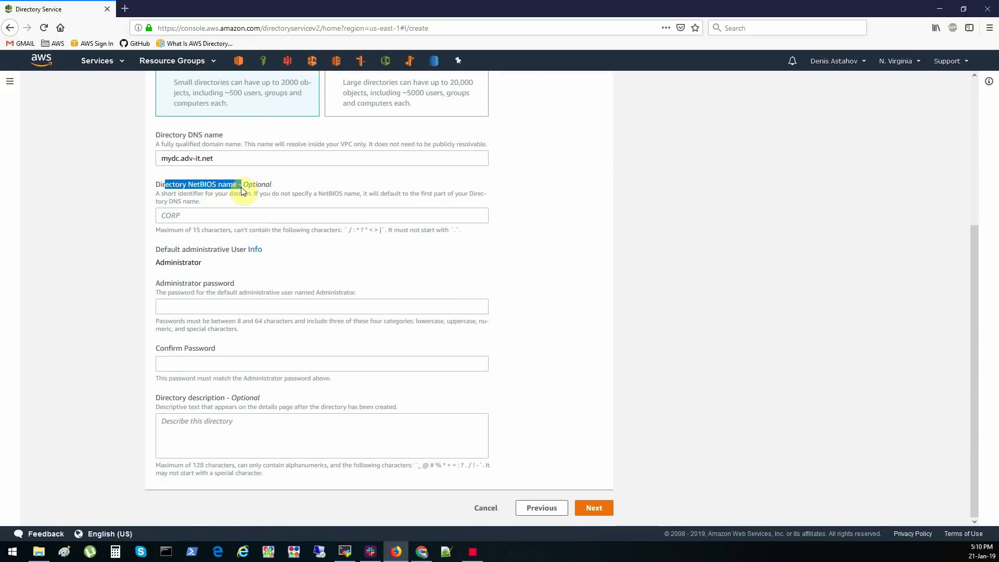
{"action": "left_click", "coordinate": [241, 187]}
{"action": "left_click", "coordinate": [200, 308]}
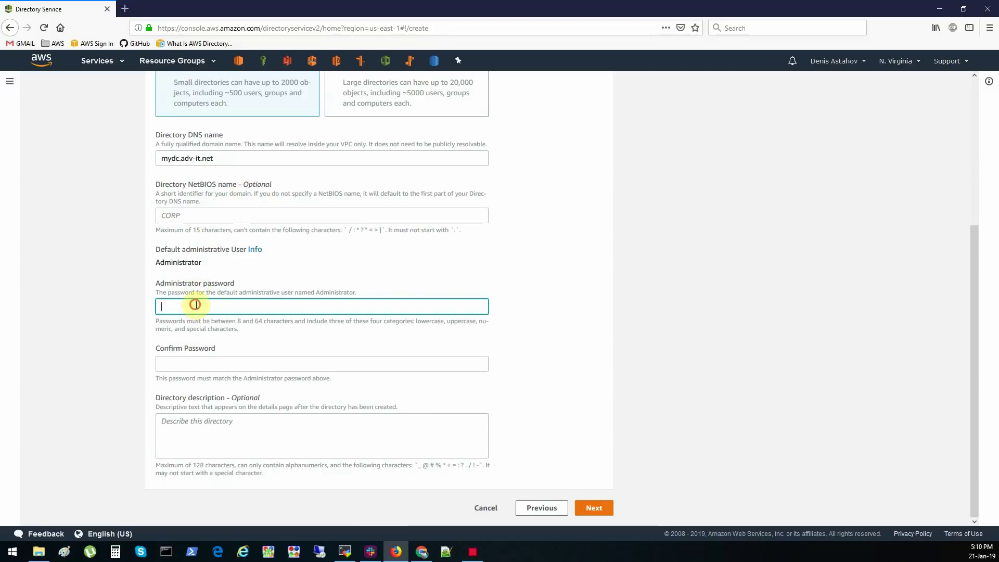
{"action": "double_click", "coordinate": [157, 262]}
{"action": "left_click", "coordinate": [196, 307]}
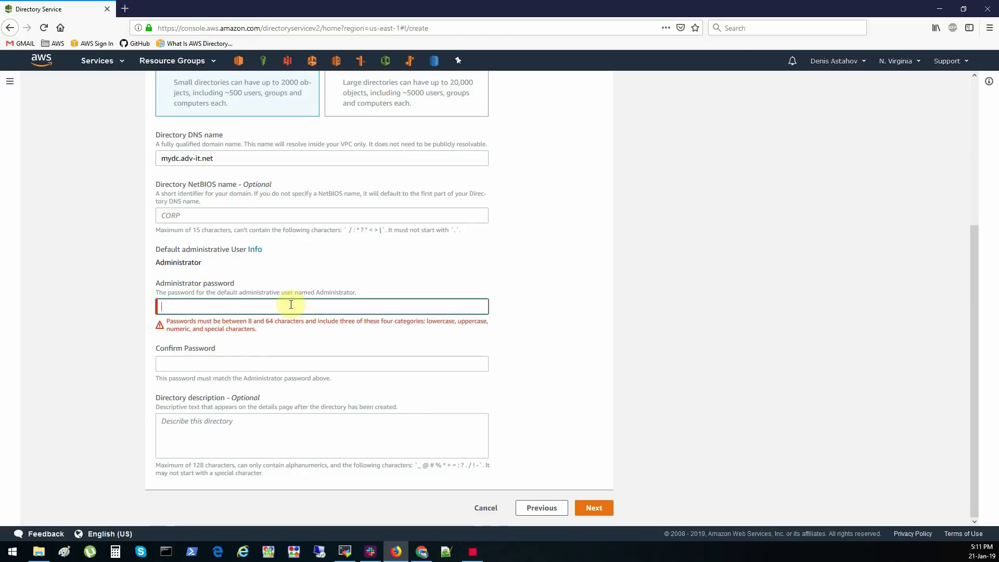
{"action": "left_click", "coordinate": [335, 304]}
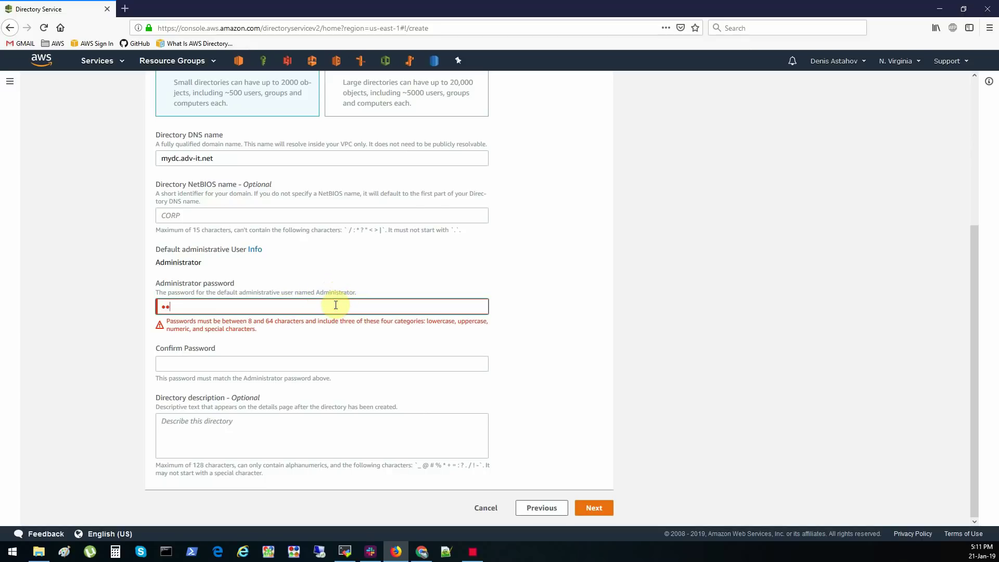
{"action": "type", "text": "•••••••••"}
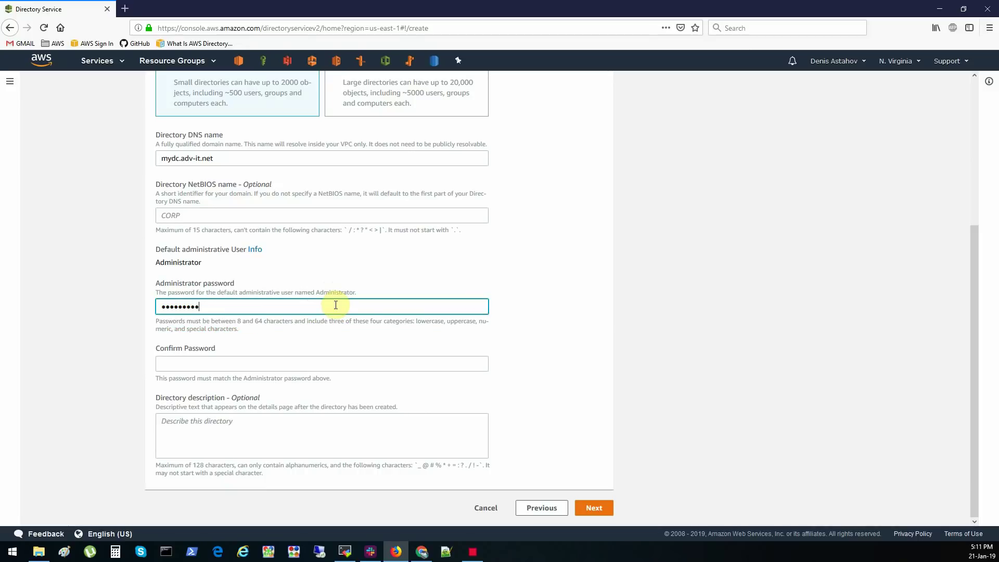
{"action": "key", "text": "Tab"}
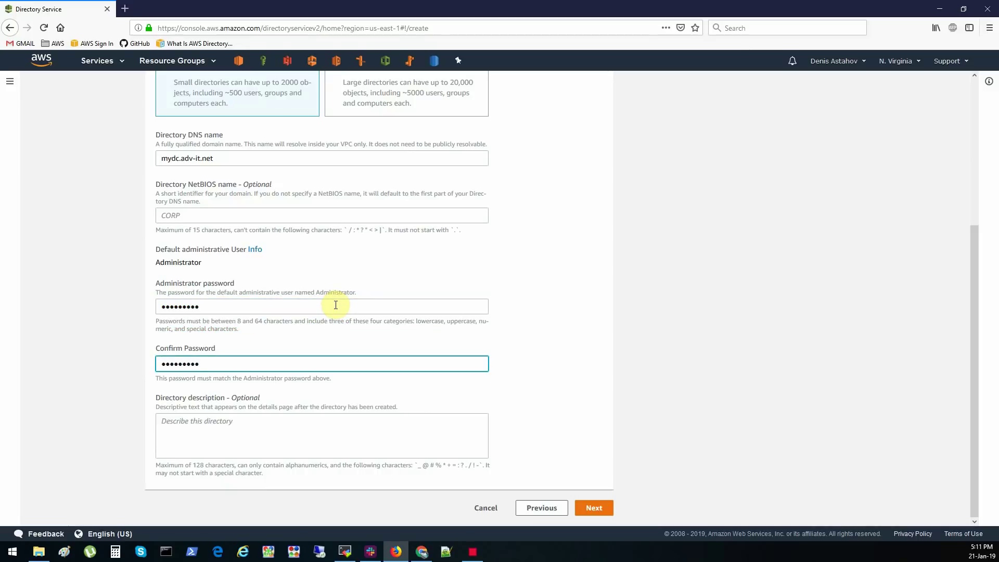
Set the directory description to "My MAIN ActiveDirectory", review the entered directory information and continue to the VPC and subnet settings
{"action": "left_click", "coordinate": [319, 441]}
{"action": "type", "text": "My MAIN "}
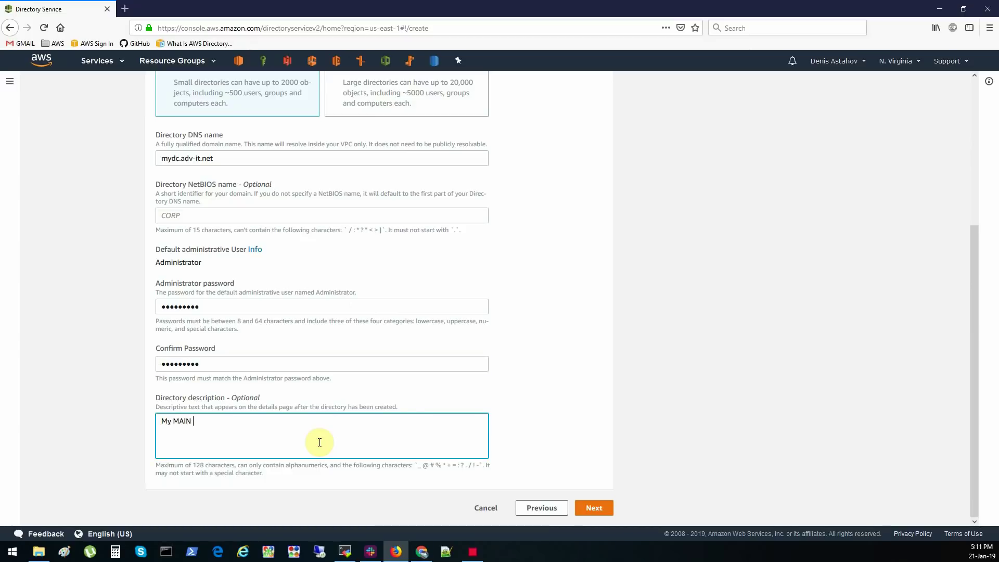
{"action": "type", "text": "ActiveDirectory"}
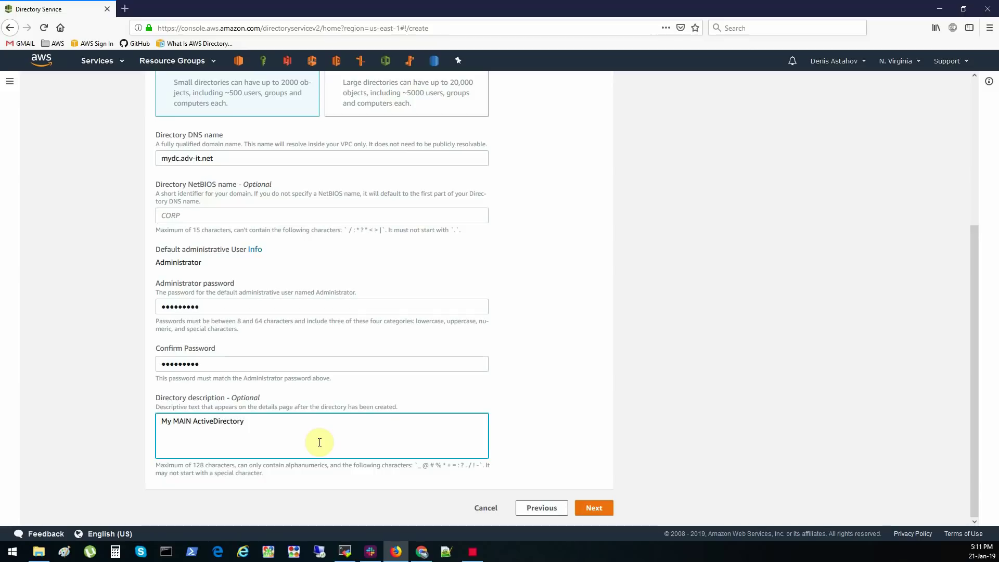
{"action": "left_click", "coordinate": [541, 426]}
{"action": "scroll", "coordinate": [532, 363], "scroll_direction": "up", "scroll_amount": 5}
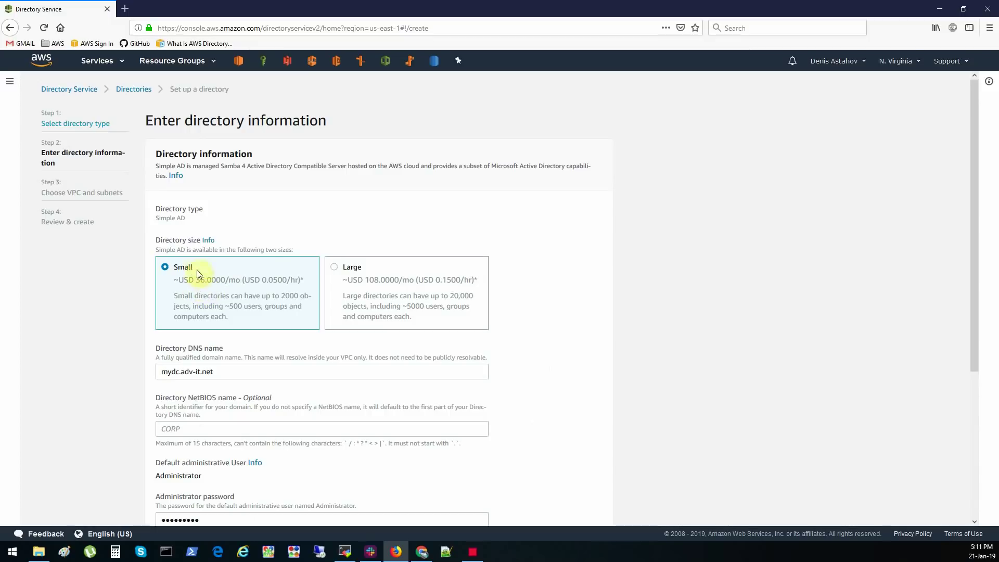
{"action": "scroll", "coordinate": [187, 305], "scroll_direction": "down", "scroll_amount": 2}
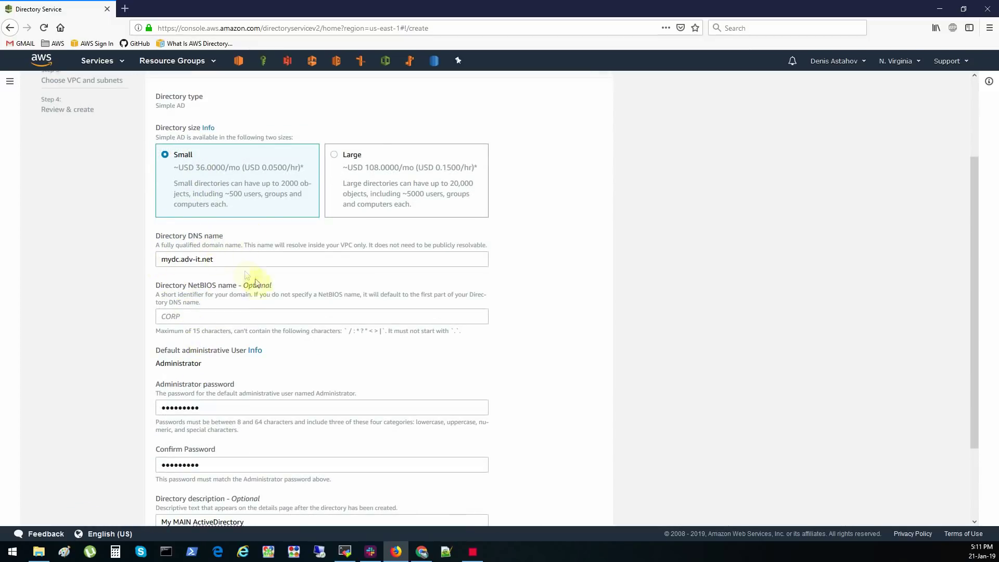
{"action": "scroll", "coordinate": [259, 295], "scroll_direction": "down", "scroll_amount": 2}
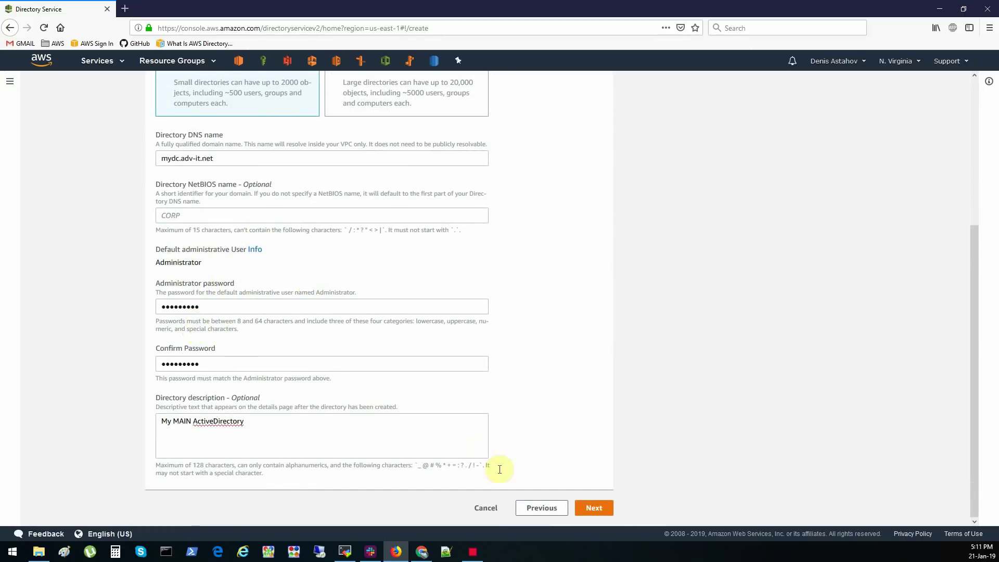
{"action": "left_click", "coordinate": [593, 508]}
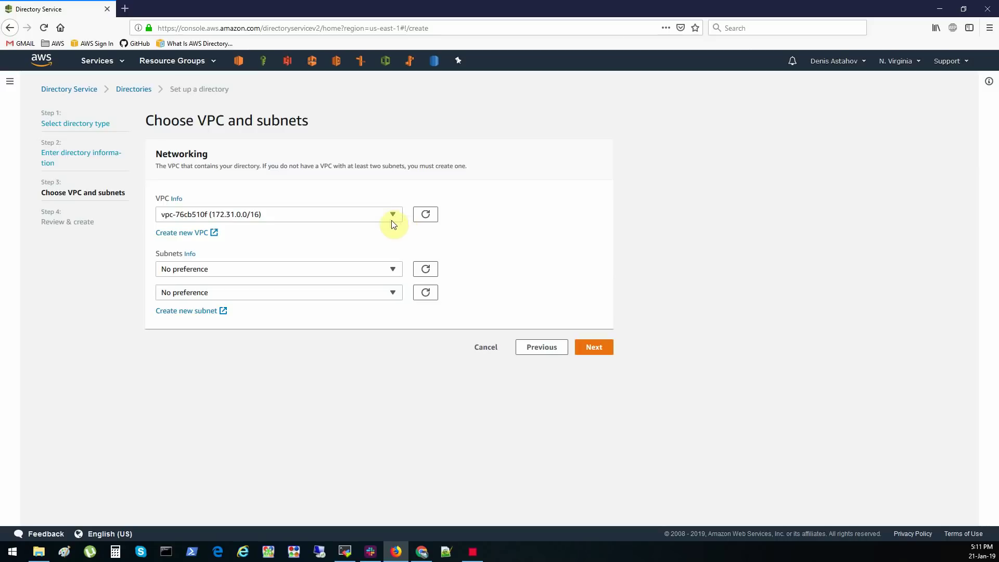
Choose vpc-76cb510f (172.31.0.0/16) as the VPC, with subnet-1d38b347 in us-east-1a and subnet-f21ffe96 in us-east-1b as the two subnets
{"action": "left_click", "coordinate": [385, 216]}
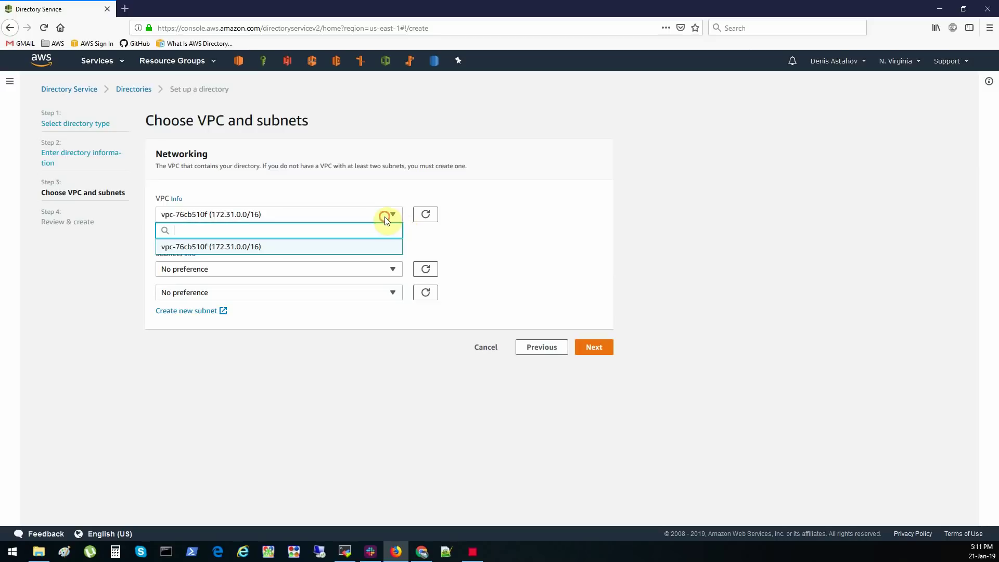
{"action": "left_click", "coordinate": [294, 249]}
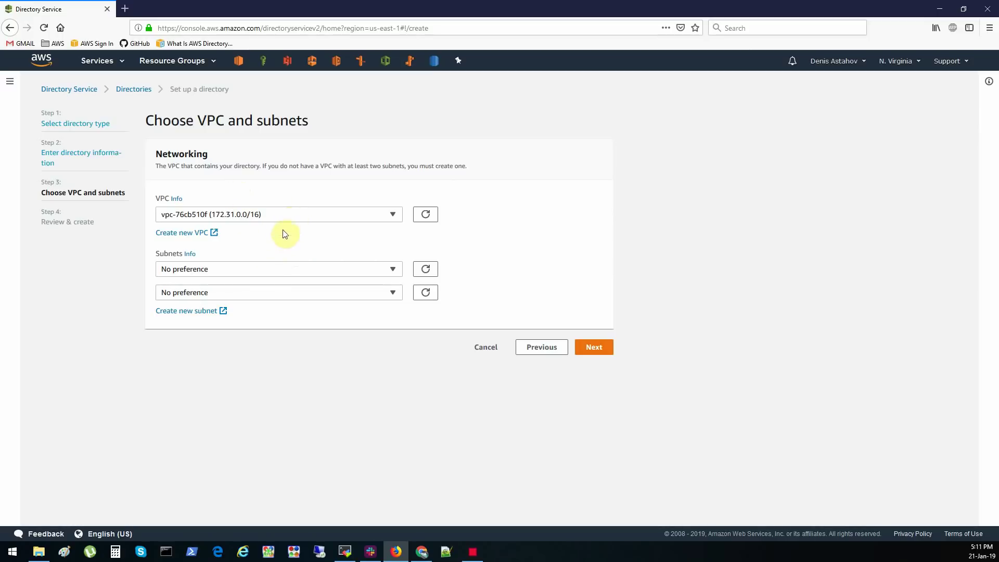
{"action": "left_click", "coordinate": [259, 277]}
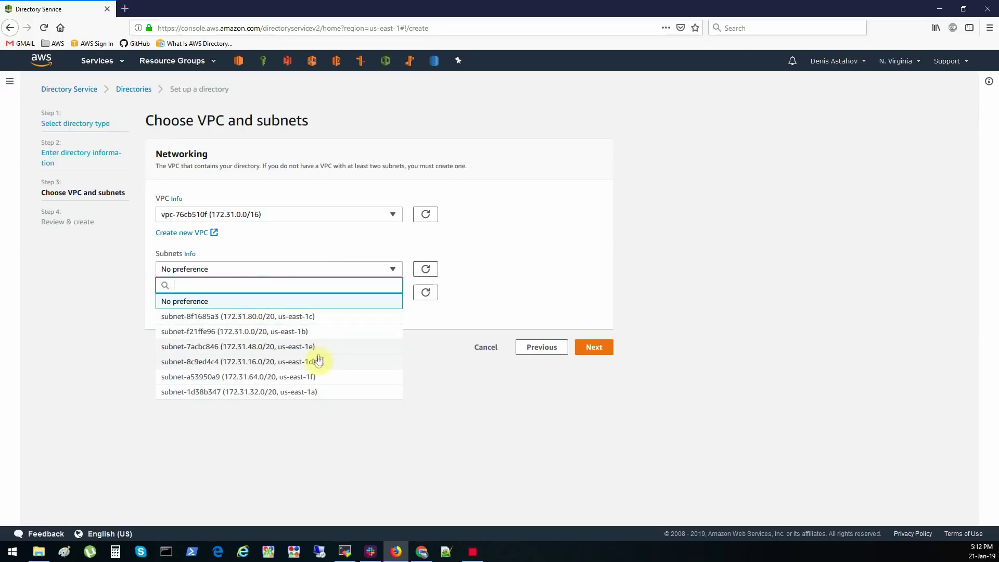
{"action": "left_click", "coordinate": [318, 392]}
{"action": "left_click", "coordinate": [294, 293]}
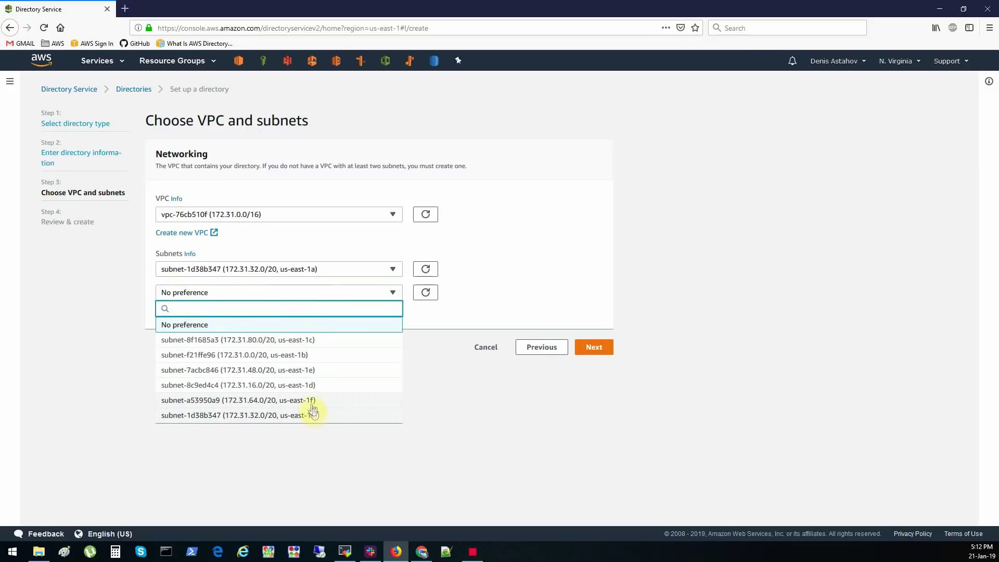
{"action": "left_click", "coordinate": [309, 355]}
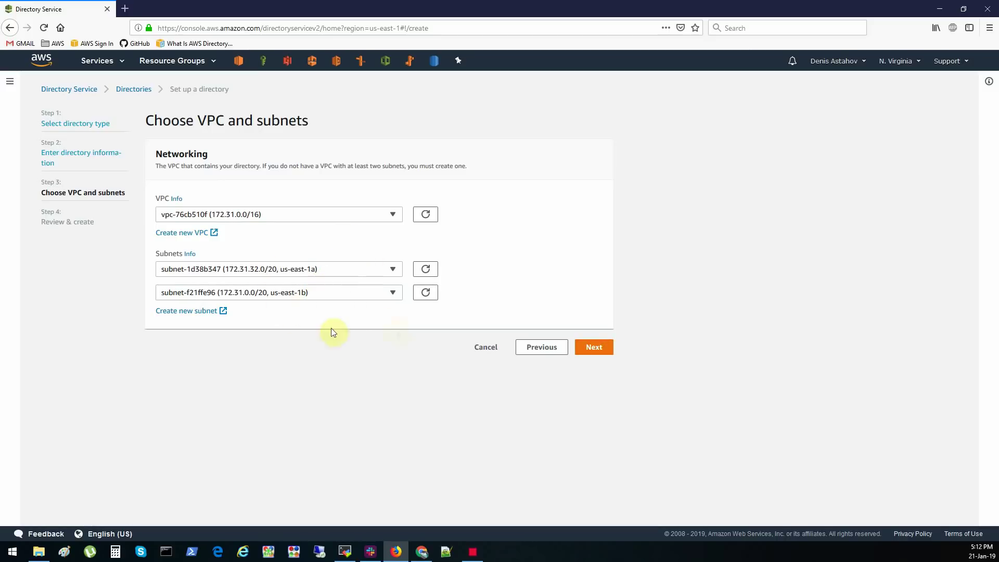
Continue to the review, create the directory and refresh the directories list to check its creation status
{"action": "left_click", "coordinate": [587, 356]}
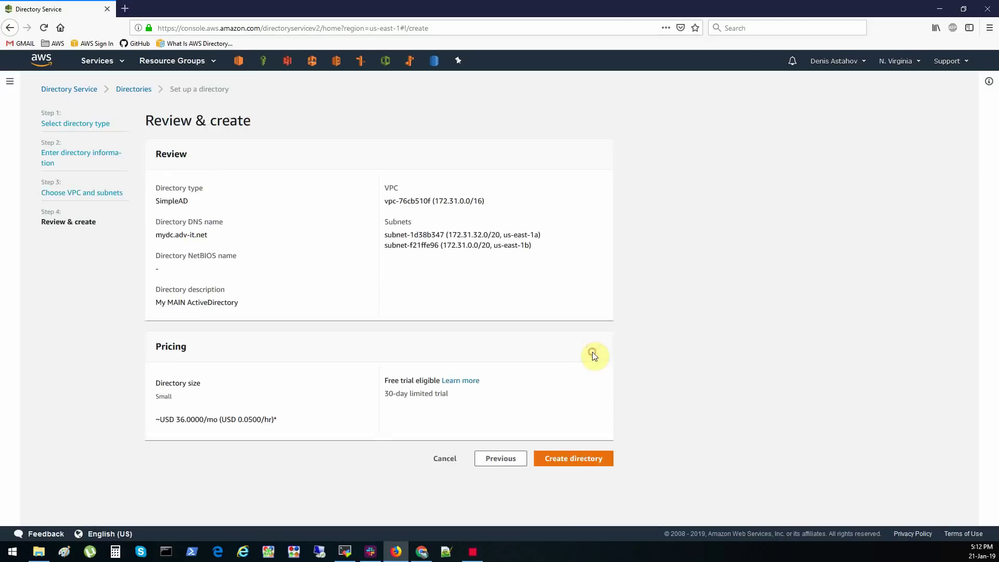
{"action": "left_click", "coordinate": [581, 465]}
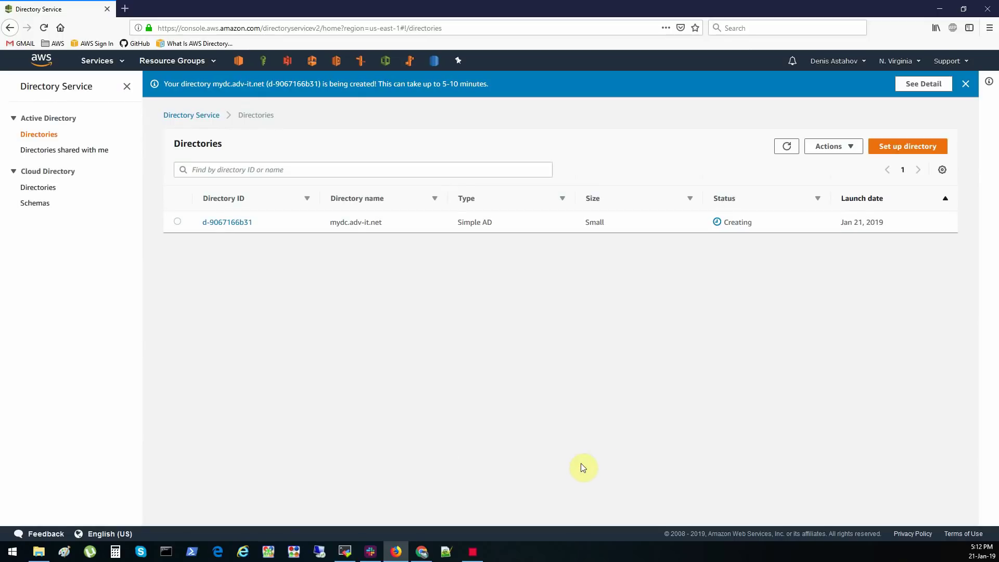
{"action": "left_click", "coordinate": [786, 146]}
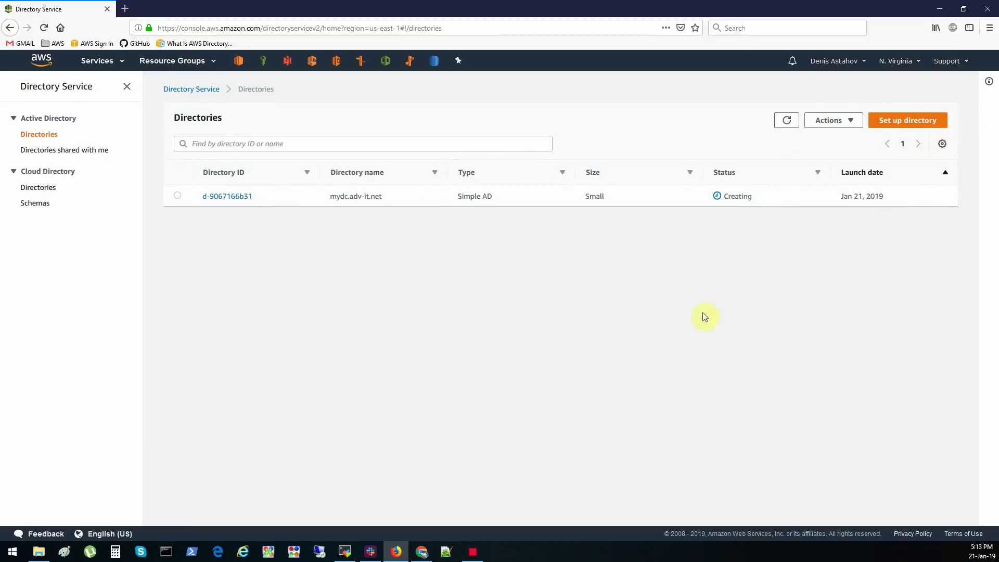
{"action": "left_click", "coordinate": [717, 197]}
{"action": "left_click_drag", "start_coordinate": [718, 198], "coordinate": [773, 200]}
{"action": "left_click", "coordinate": [786, 120]}
Open the details of mydc.adv-it.net and examine its application access URL, AWS apps and services, and console access delegation
{"action": "left_click", "coordinate": [241, 196]}
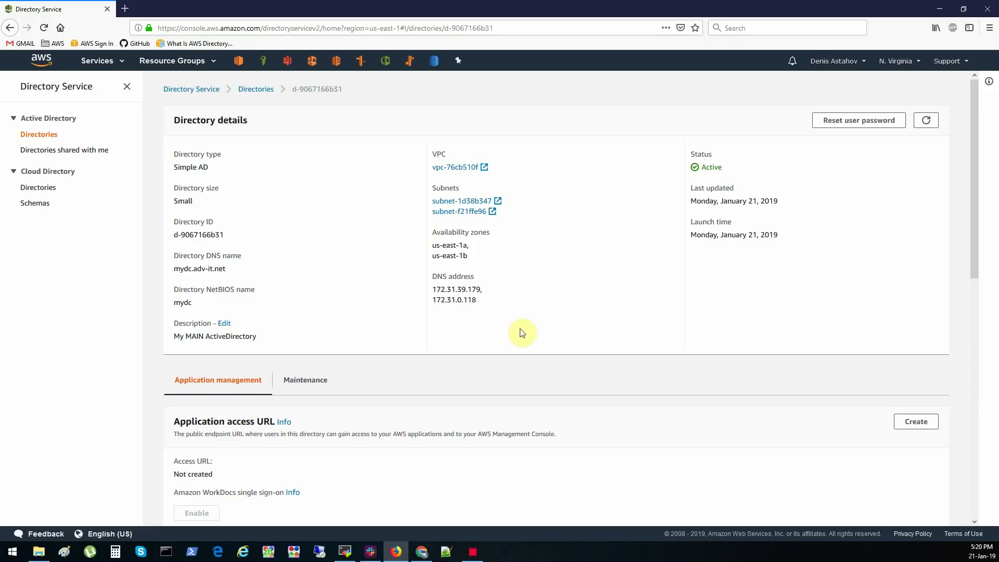
{"action": "scroll", "coordinate": [523, 332], "scroll_direction": "down", "scroll_amount": 3}
{"action": "scroll", "coordinate": [523, 332], "scroll_direction": "down", "scroll_amount": 1}
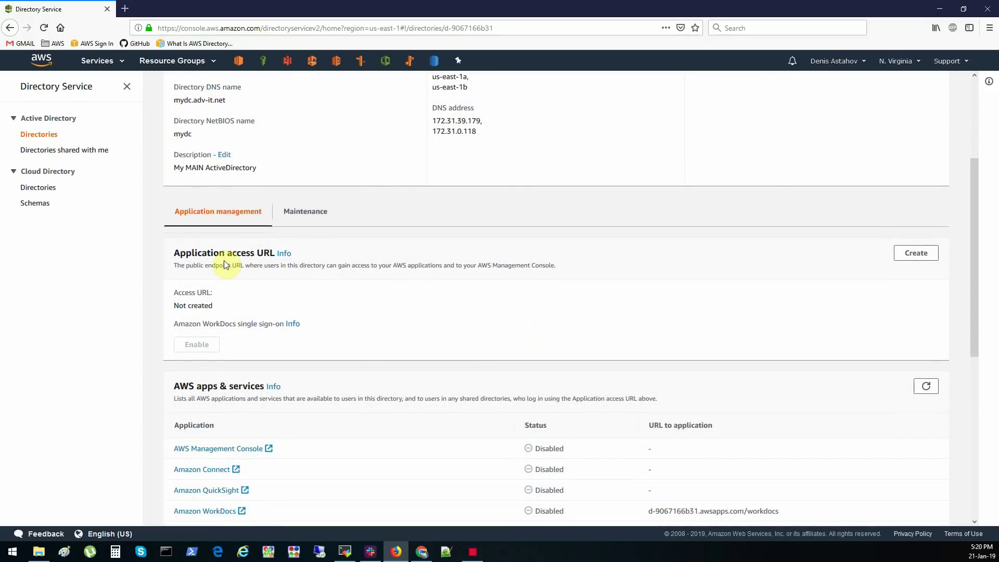
{"action": "scroll", "coordinate": [224, 263], "scroll_direction": "down", "scroll_amount": 2}
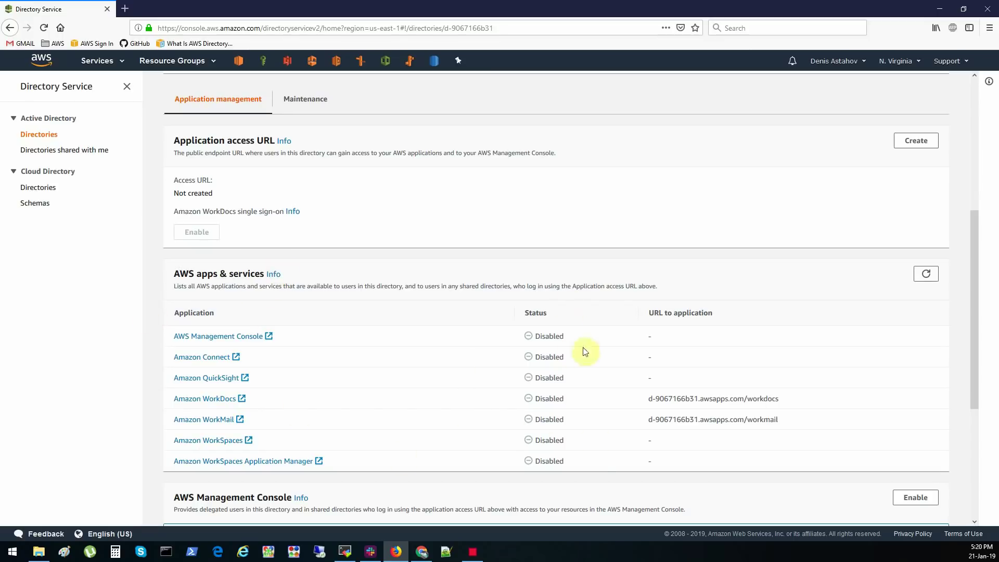
{"action": "scroll", "coordinate": [572, 386], "scroll_direction": "down", "scroll_amount": 3}
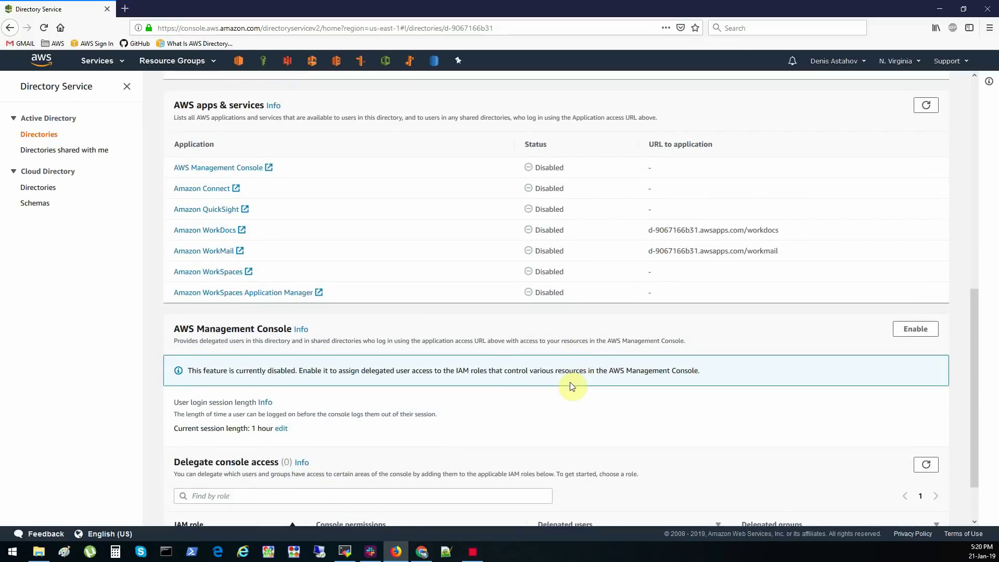
{"action": "scroll", "coordinate": [563, 375], "scroll_direction": "down", "scroll_amount": 1}
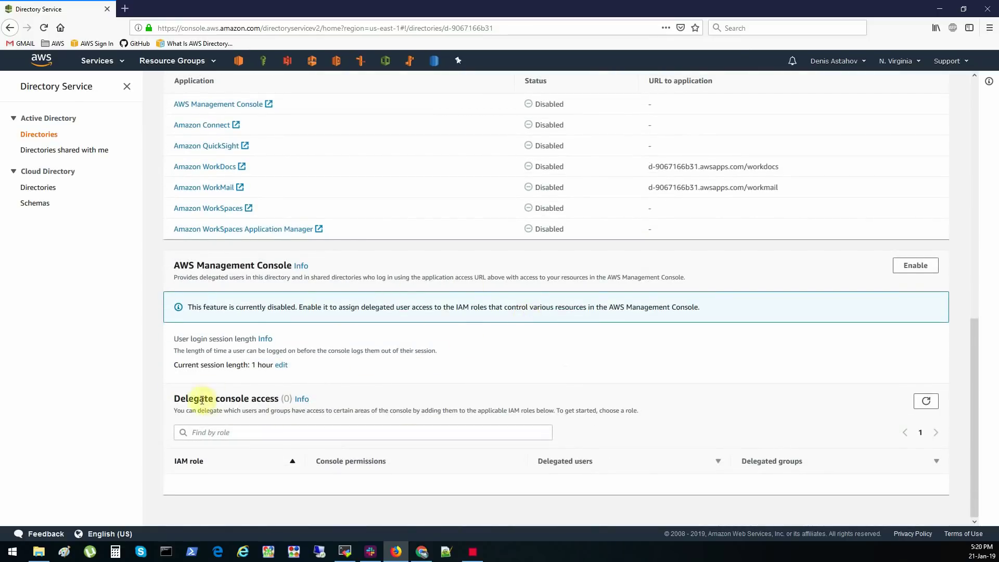
{"action": "scroll", "coordinate": [372, 306], "scroll_direction": "up", "scroll_amount": 6}
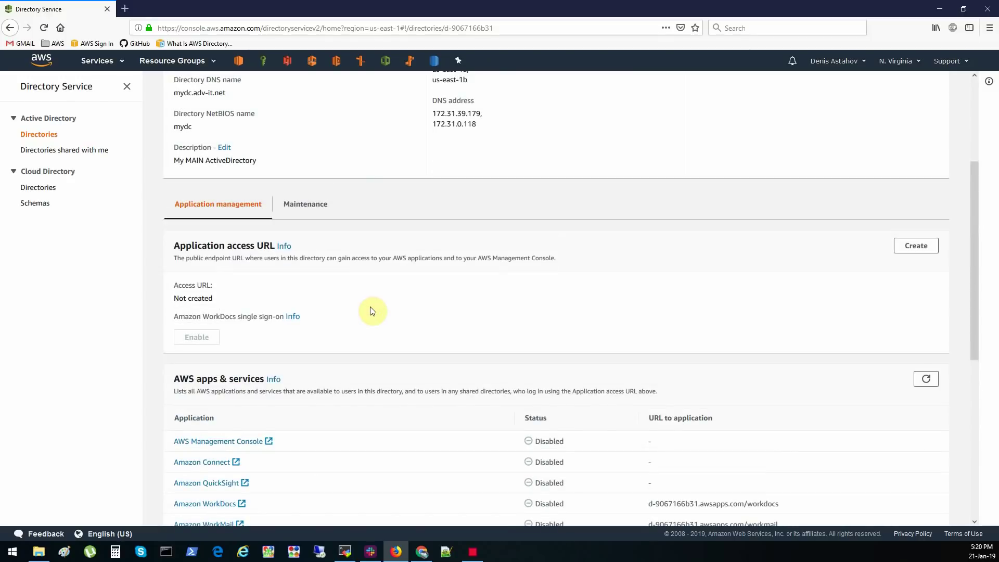
Examine the directory's maintenance options for status monitoring notifications and snapshots
{"action": "left_click", "coordinate": [307, 204]}
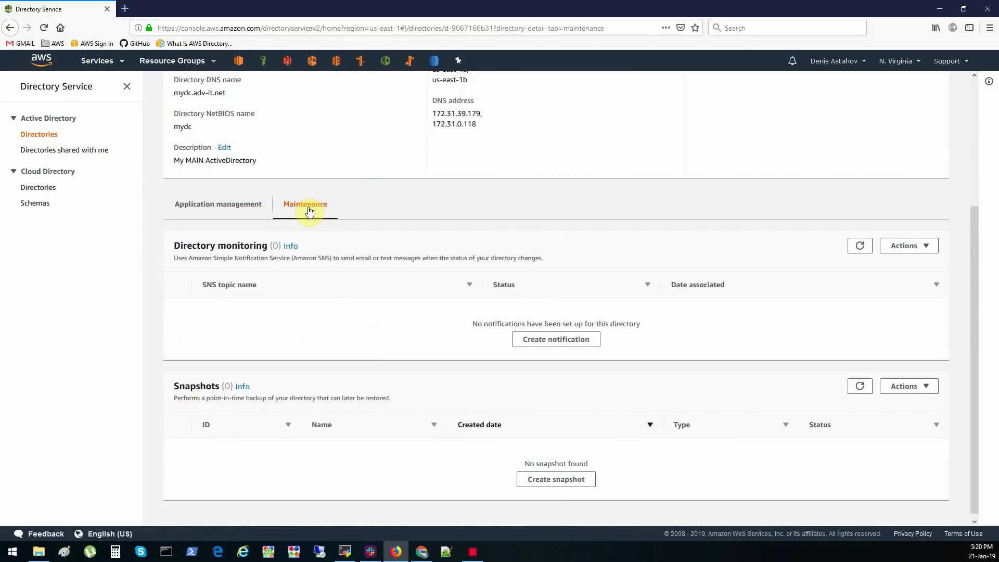
{"action": "scroll", "coordinate": [333, 336], "scroll_direction": "down", "scroll_amount": 1}
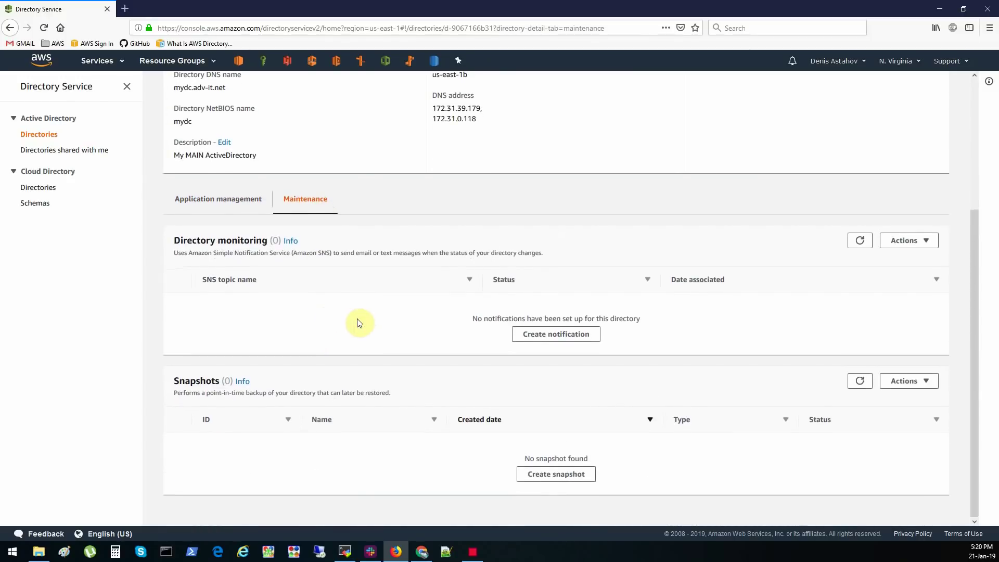
{"action": "left_click", "coordinate": [913, 382]}
{"action": "left_click", "coordinate": [429, 321]}
{"action": "left_click_drag", "start_coordinate": [200, 260], "coordinate": [424, 258]}
{"action": "left_click", "coordinate": [424, 258]}
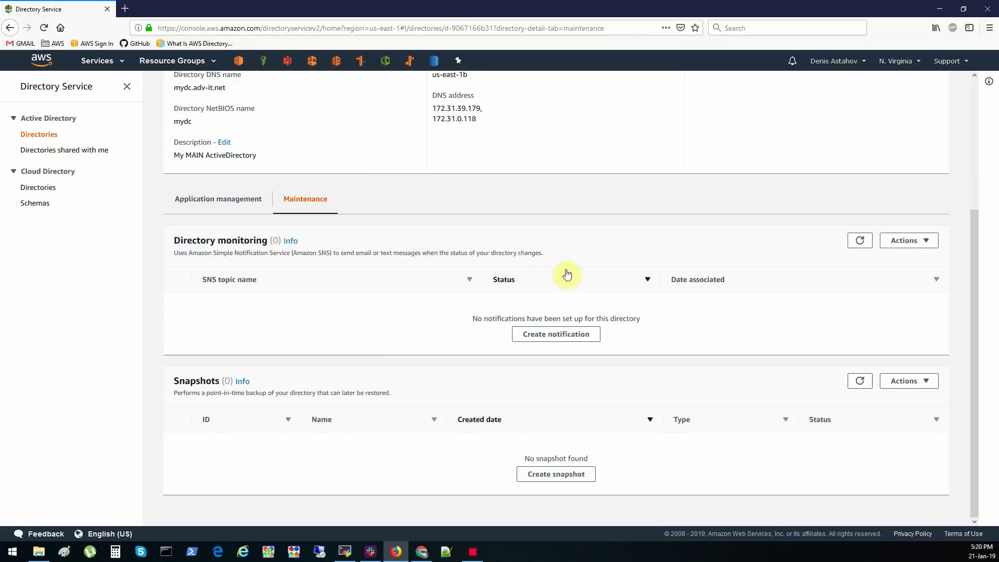
{"action": "left_click_drag", "start_coordinate": [219, 283], "coordinate": [492, 240]}
{"action": "left_click", "coordinate": [491, 240]}
{"action": "scroll", "coordinate": [492, 240], "scroll_direction": "up", "scroll_amount": 5}
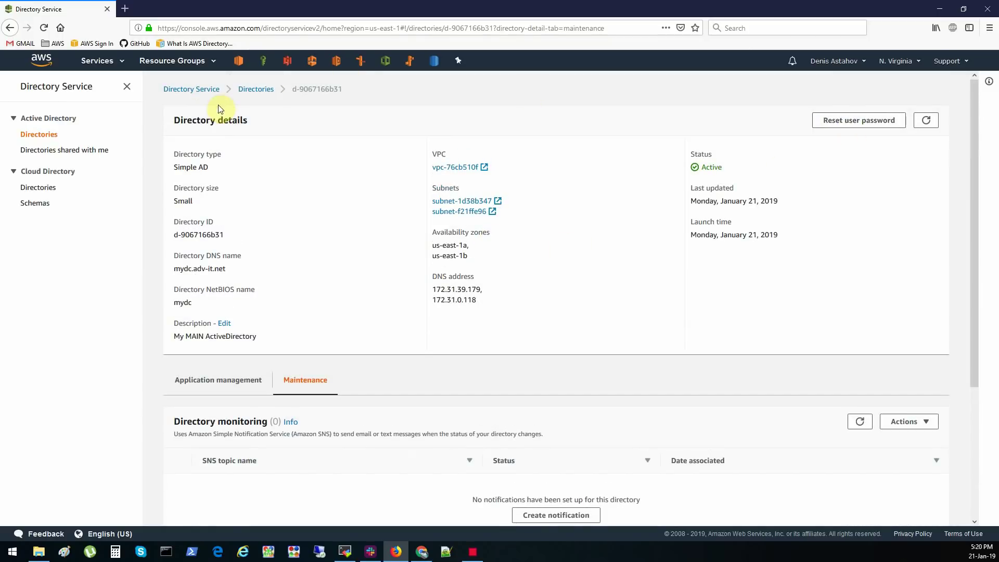
Return to the directories list, select mydc.adv-it.net and look at the actions available for it
{"action": "left_click", "coordinate": [253, 91]}
{"action": "left_click", "coordinate": [177, 195]}
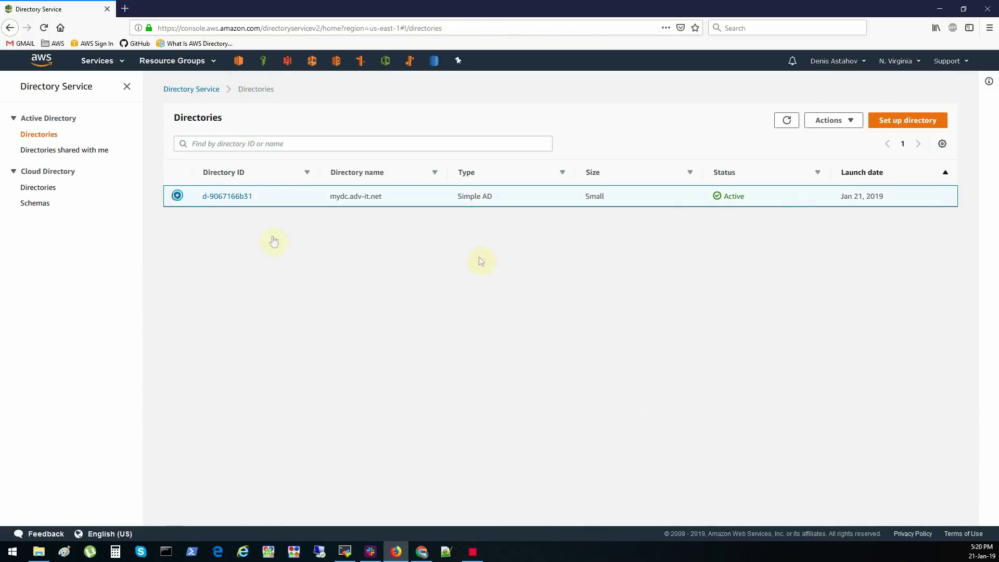
{"action": "left_click", "coordinate": [849, 124]}
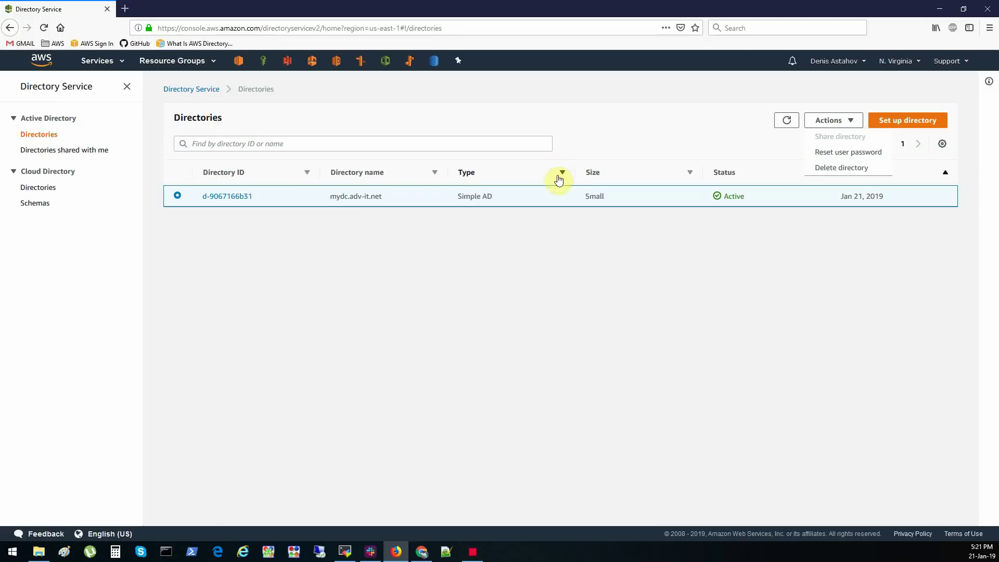
Try to reset a directory user's password by entering a username and a new password with its confirmation, and cancel the reset
{"action": "left_click", "coordinate": [843, 153]}
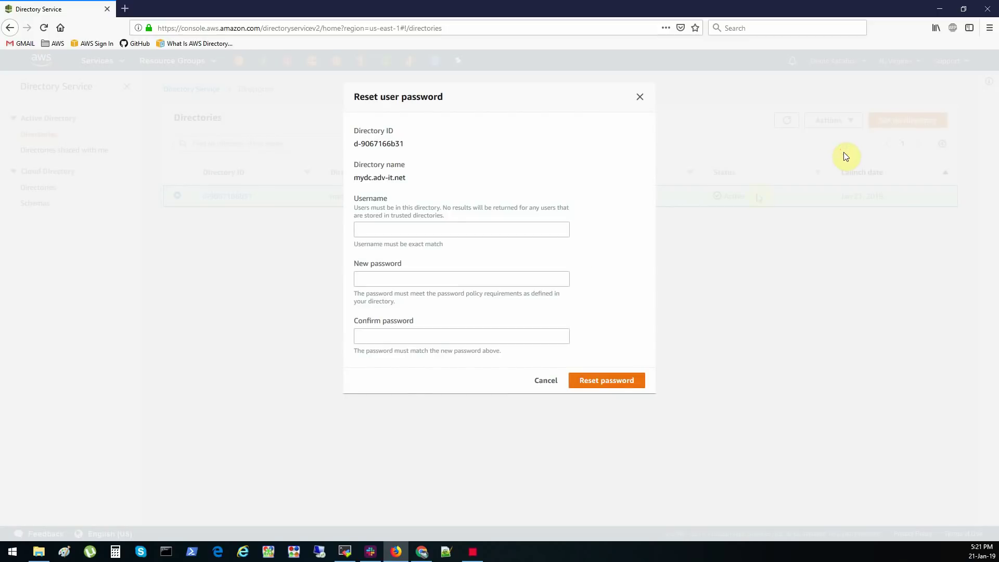
{"action": "left_click", "coordinate": [454, 227]}
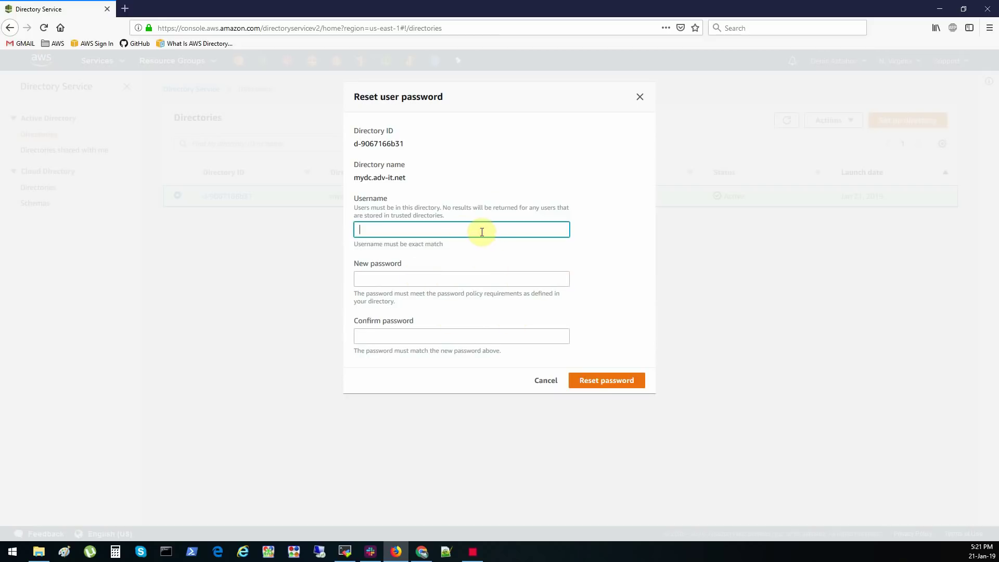
{"action": "type", "text": "vasya"}
{"action": "left_click", "coordinate": [474, 281]}
{"action": "type", "text": "•••"}
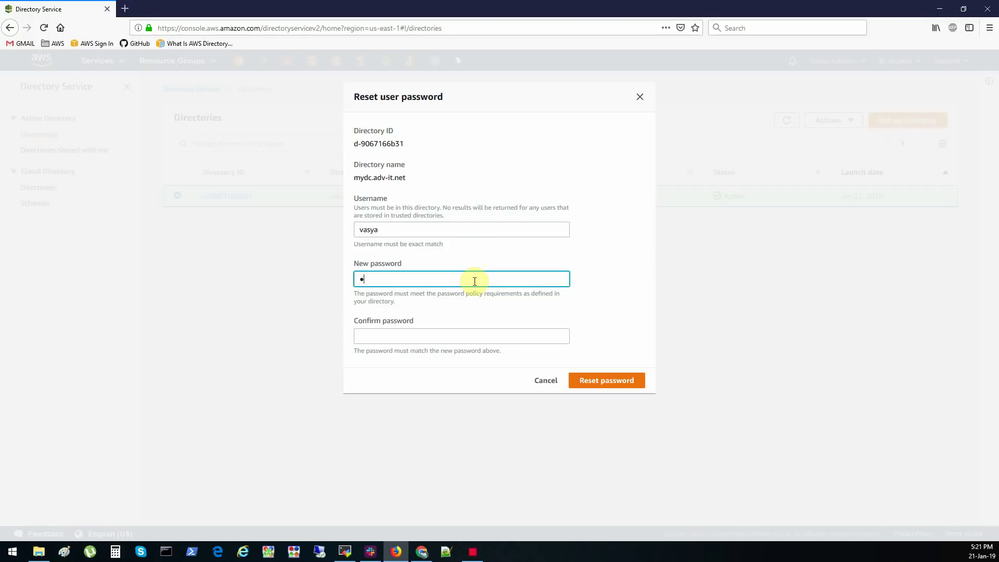
{"action": "left_click", "coordinate": [462, 334]}
{"action": "type", "text": "•••"}
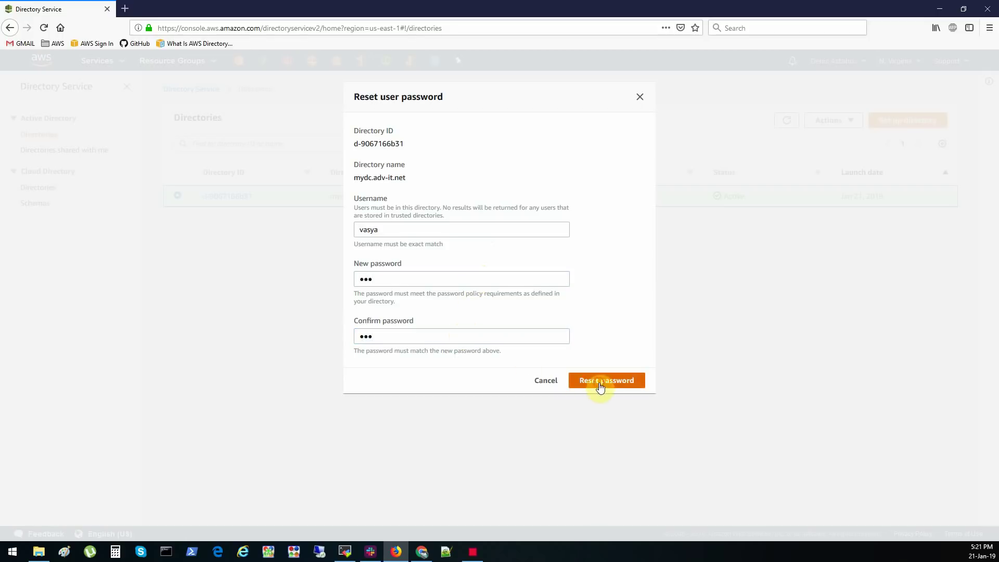
{"action": "left_click", "coordinate": [600, 381]}
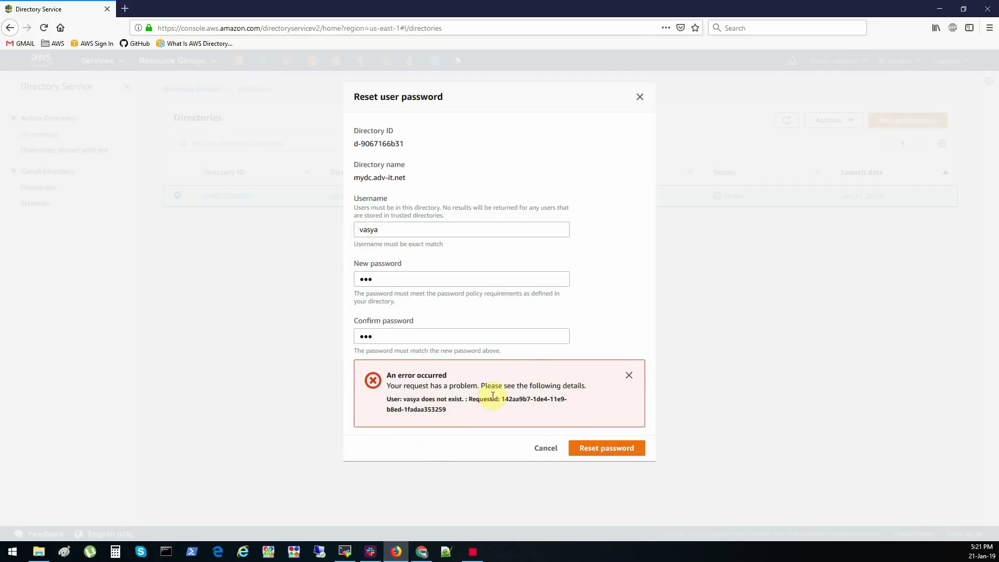
{"action": "left_click", "coordinate": [545, 452]}
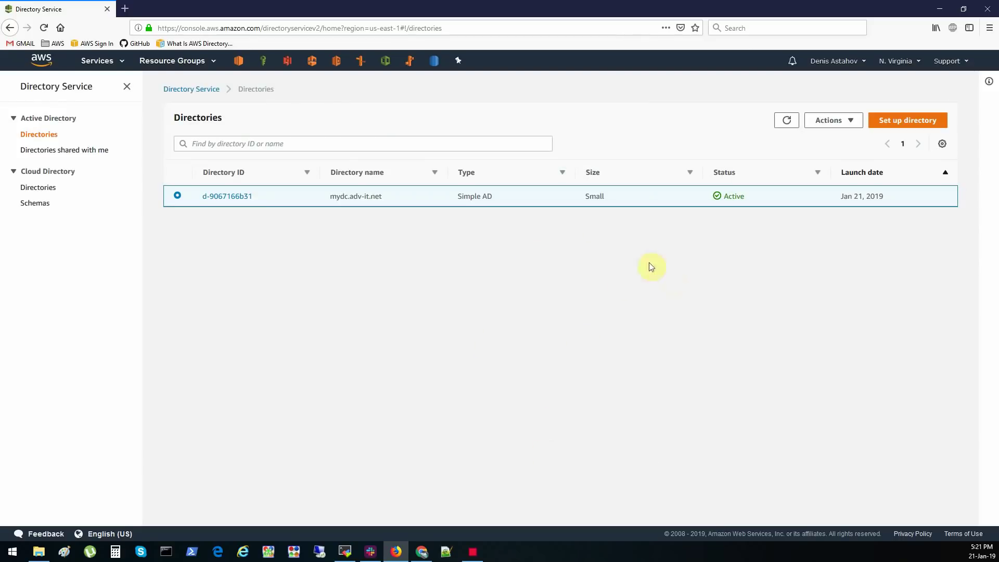
Visit the EC2 dashboard, and open the list of roles in IAM to look at the EC2toDomainController role
{"action": "left_click", "coordinate": [239, 64]}
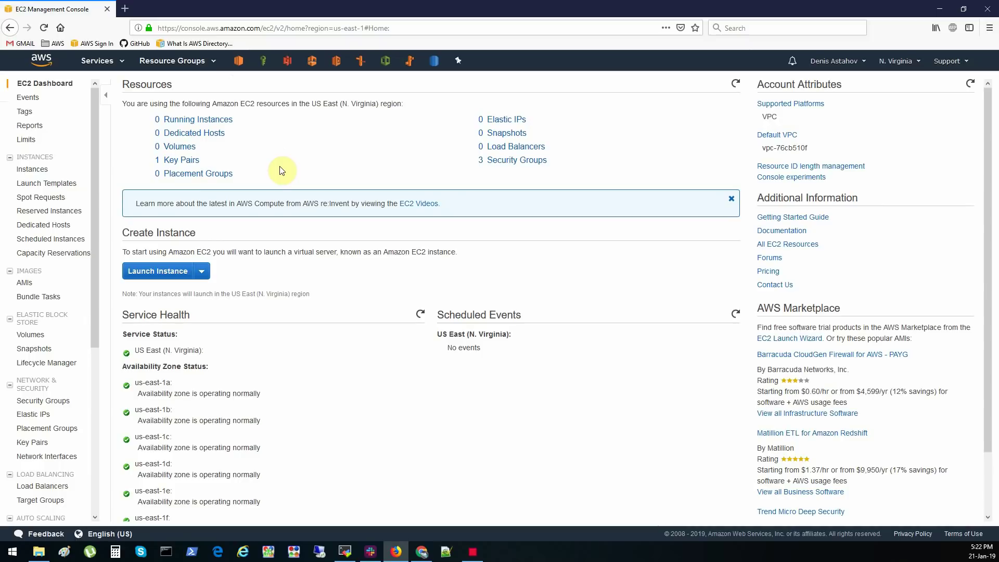
{"action": "left_click", "coordinate": [264, 64]}
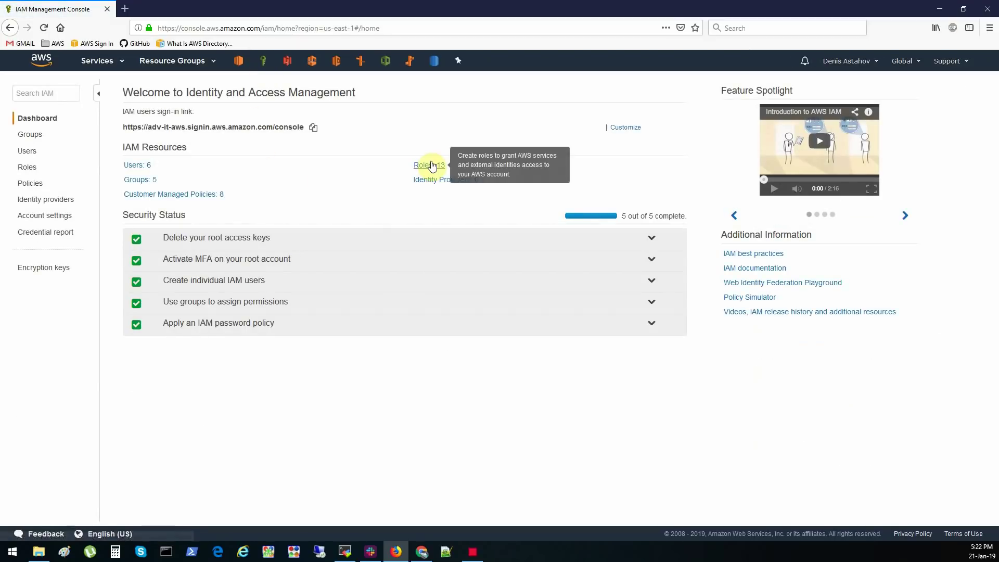
{"action": "left_click", "coordinate": [432, 166]}
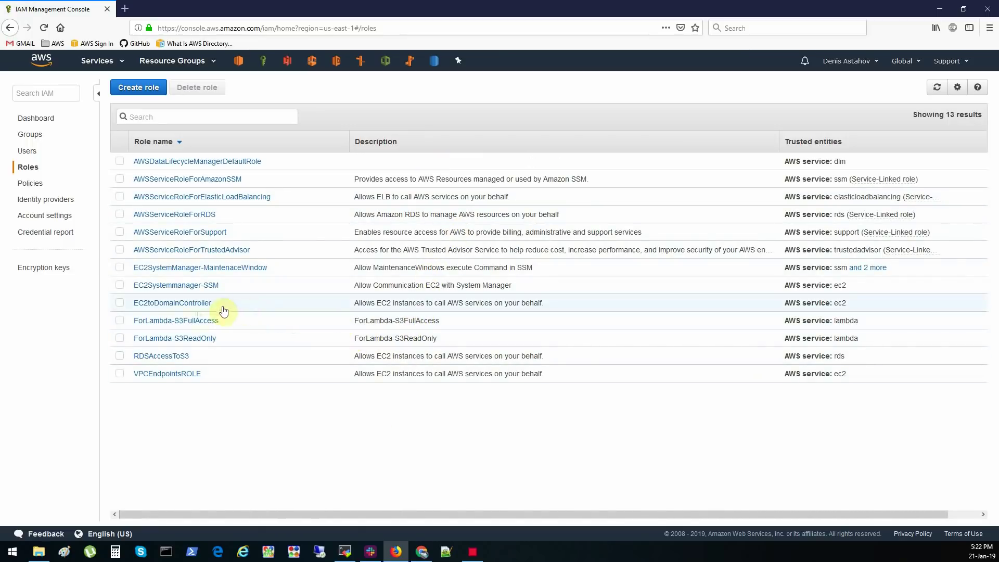
Open the EC2toDomainController role and check which permissions policy is attached to it
{"action": "left_click", "coordinate": [165, 305]}
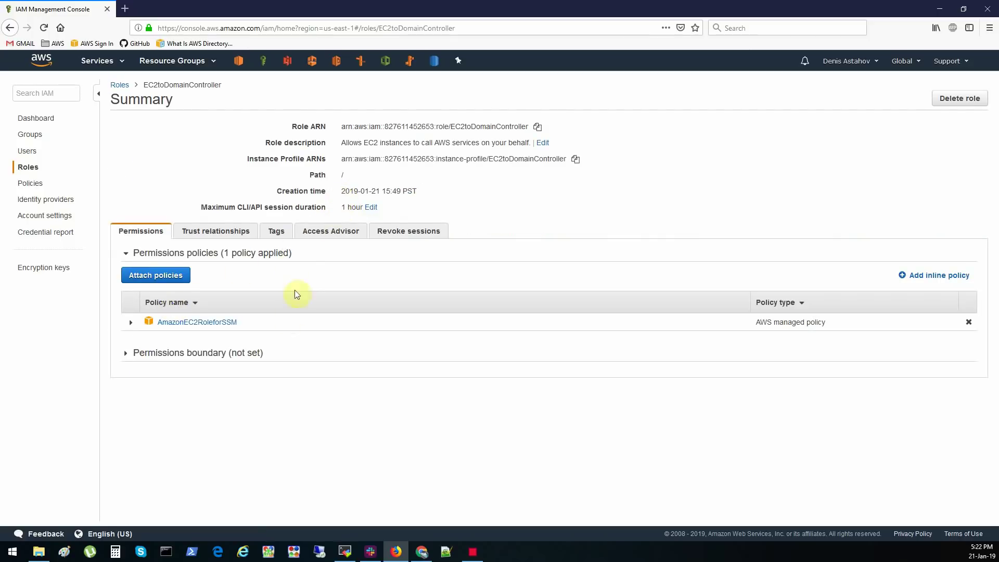
{"action": "left_click_drag", "start_coordinate": [268, 323], "coordinate": [157, 330]}
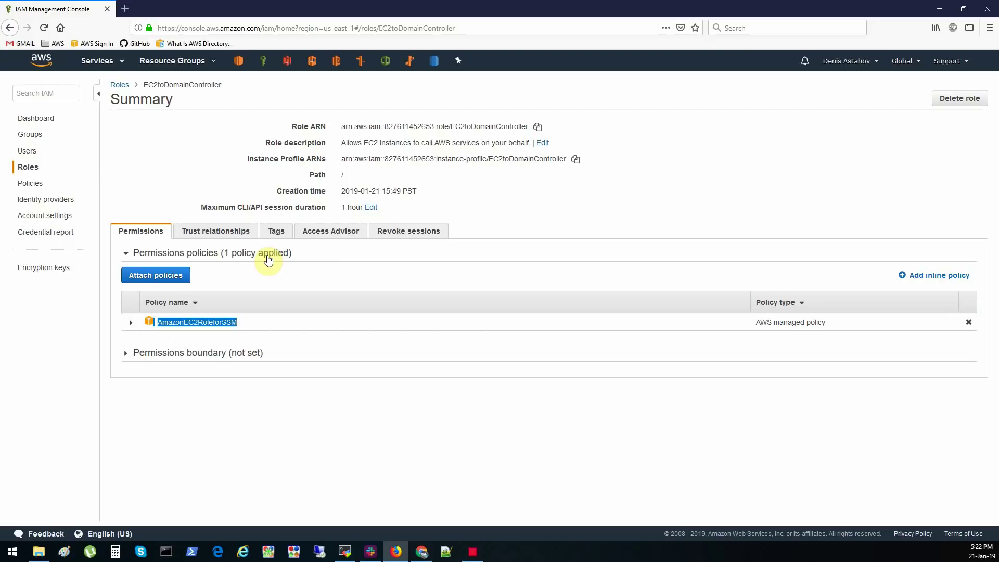
Start launching an EC2 instance from the Microsoft Windows Server 2019 Base image with the t2.small instance type
{"action": "left_click", "coordinate": [238, 61]}
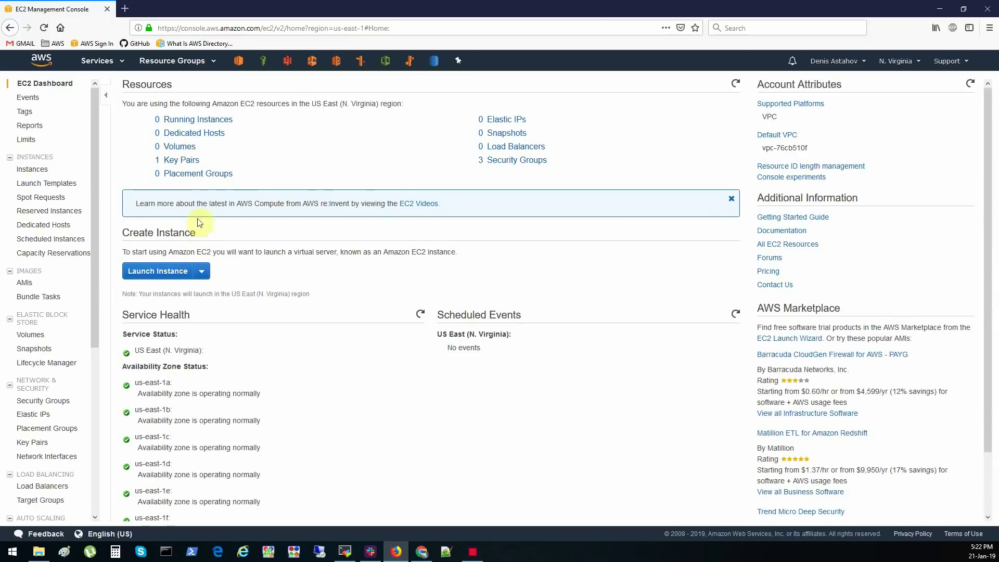
{"action": "left_click", "coordinate": [202, 121]}
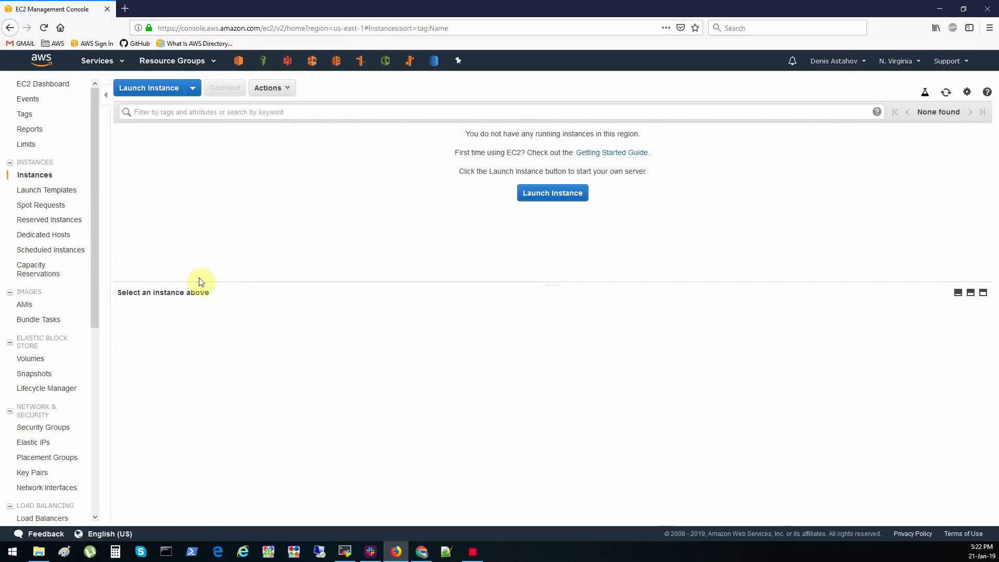
{"action": "left_click", "coordinate": [158, 88]}
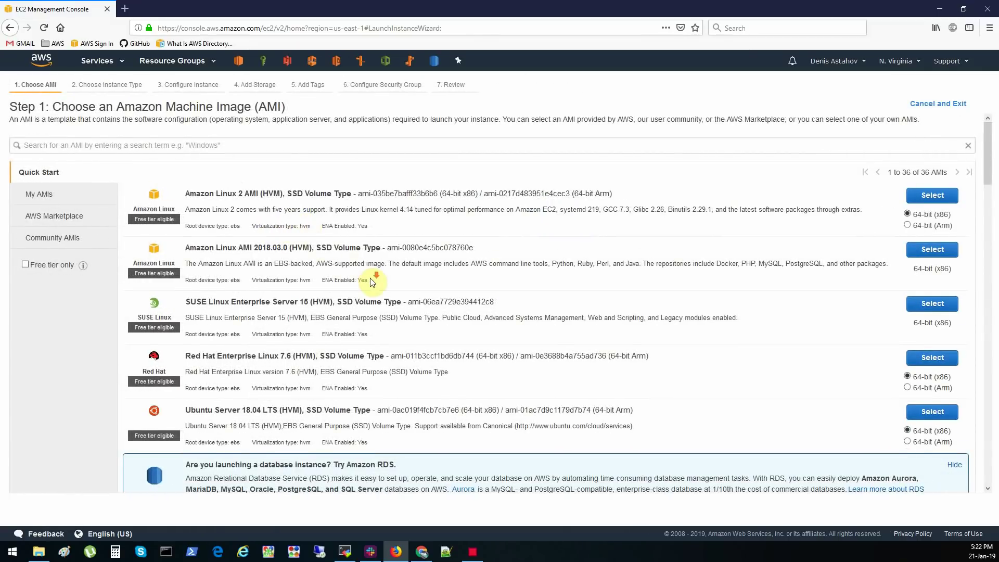
{"action": "scroll", "coordinate": [373, 282], "scroll_direction": "down", "scroll_amount": 6}
{"action": "scroll", "coordinate": [373, 282], "scroll_direction": "down", "scroll_amount": 1}
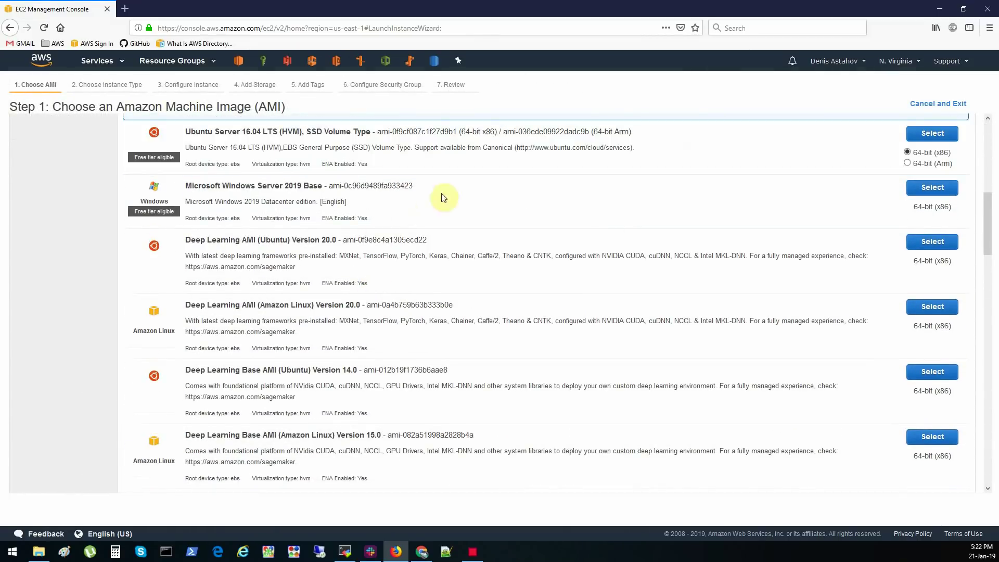
{"action": "left_click_drag", "start_coordinate": [201, 186], "coordinate": [302, 187]}
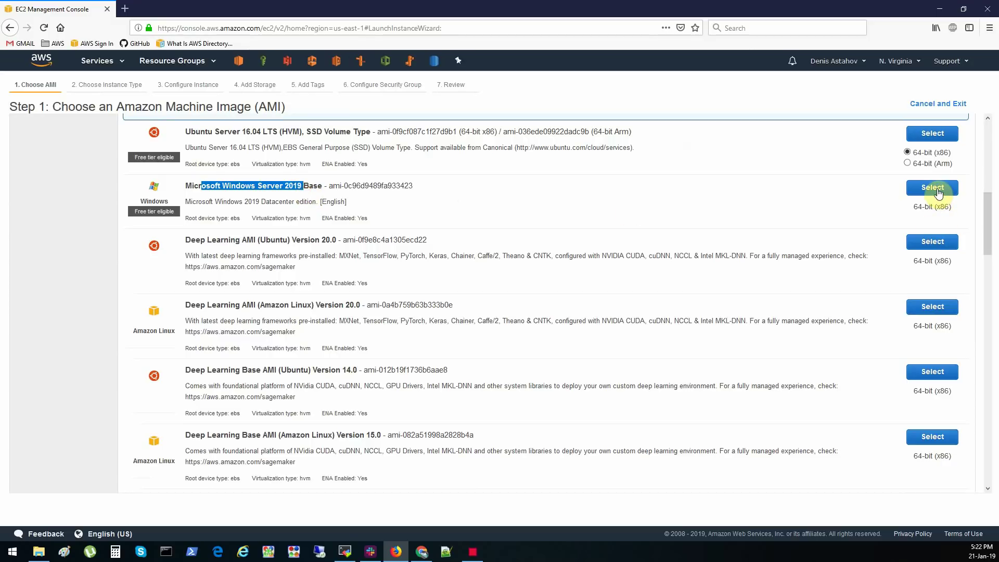
{"action": "left_click", "coordinate": [934, 188]}
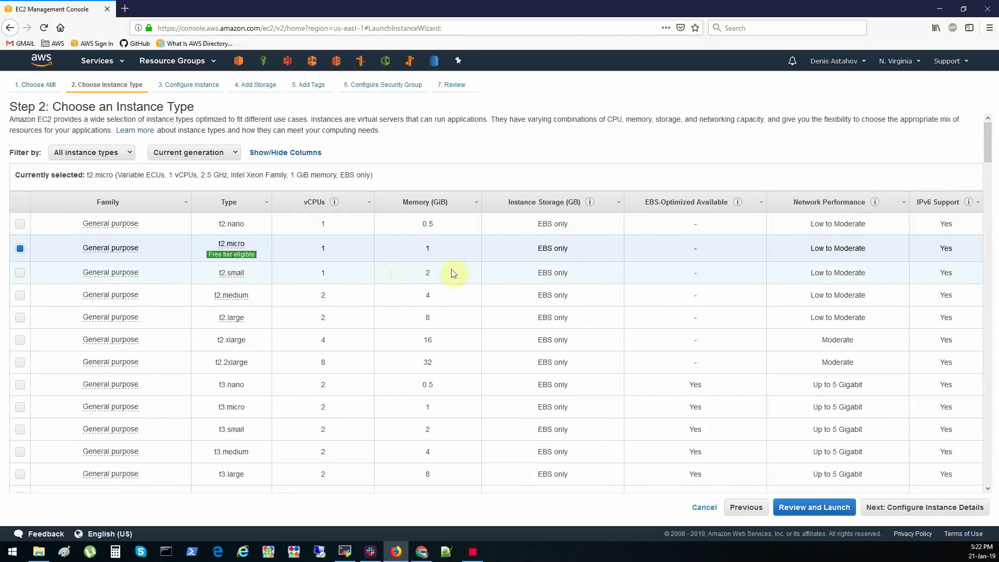
{"action": "left_click", "coordinate": [295, 272]}
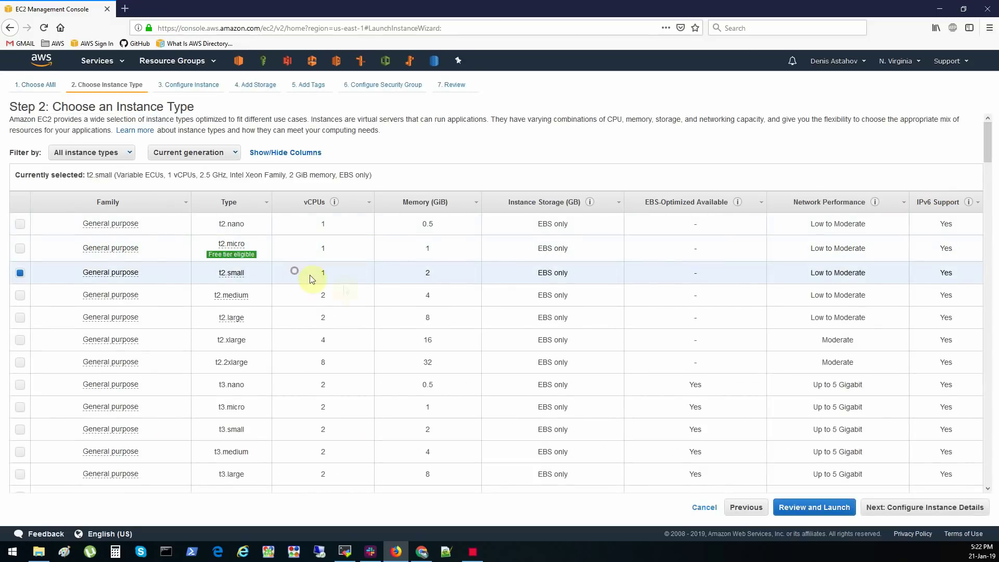
{"action": "left_click", "coordinate": [915, 513]}
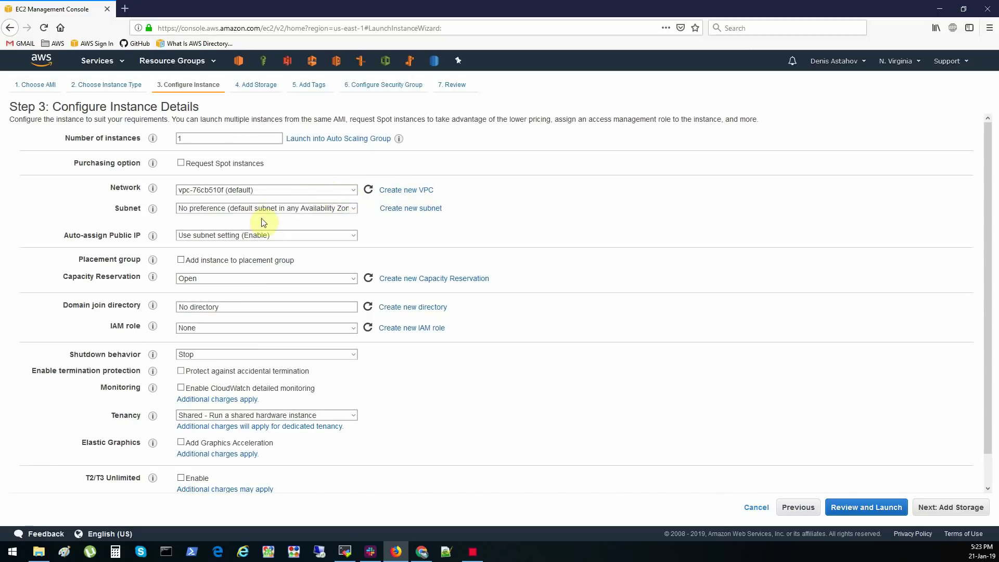
Set the instance's domain join directory to mydc.adv-it.net
{"action": "left_click", "coordinate": [243, 308]}
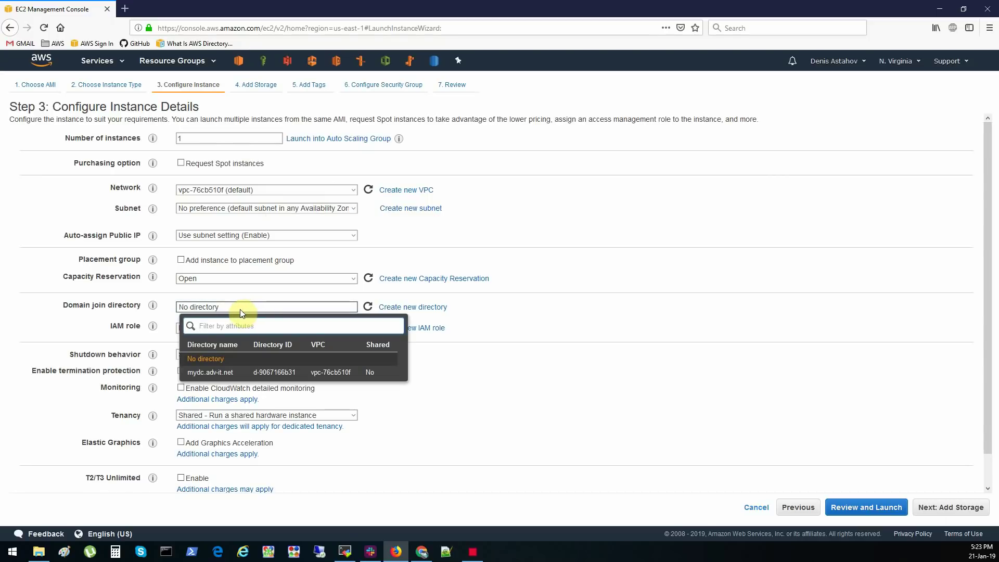
{"action": "left_click_drag", "start_coordinate": [61, 304], "coordinate": [147, 310]}
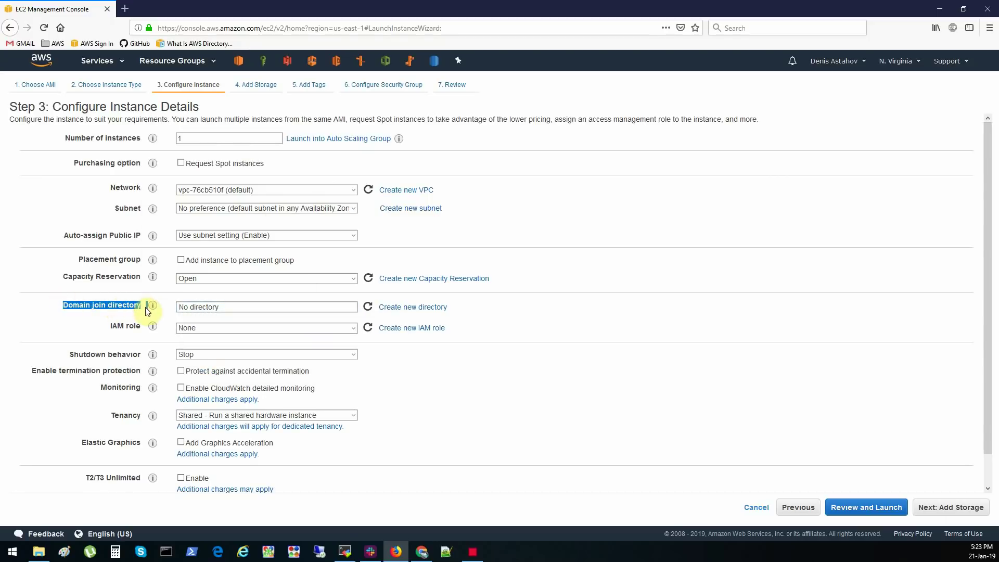
{"action": "left_click", "coordinate": [208, 307]}
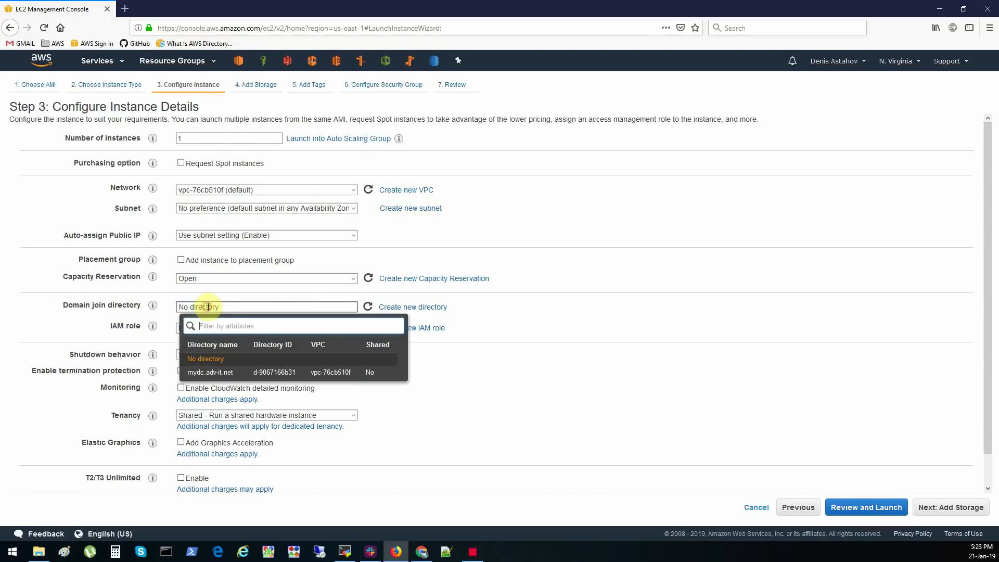
{"action": "left_click", "coordinate": [211, 372]}
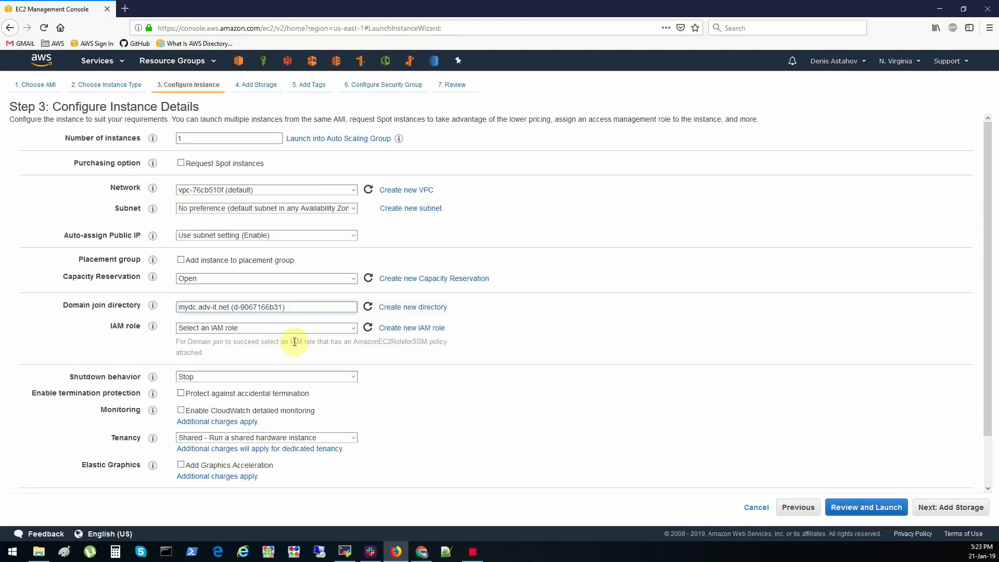
Check the policy required for the domain join and assign the EC2toDomainController IAM role to the instance
{"action": "left_click_drag", "start_coordinate": [352, 342], "coordinate": [421, 338]}
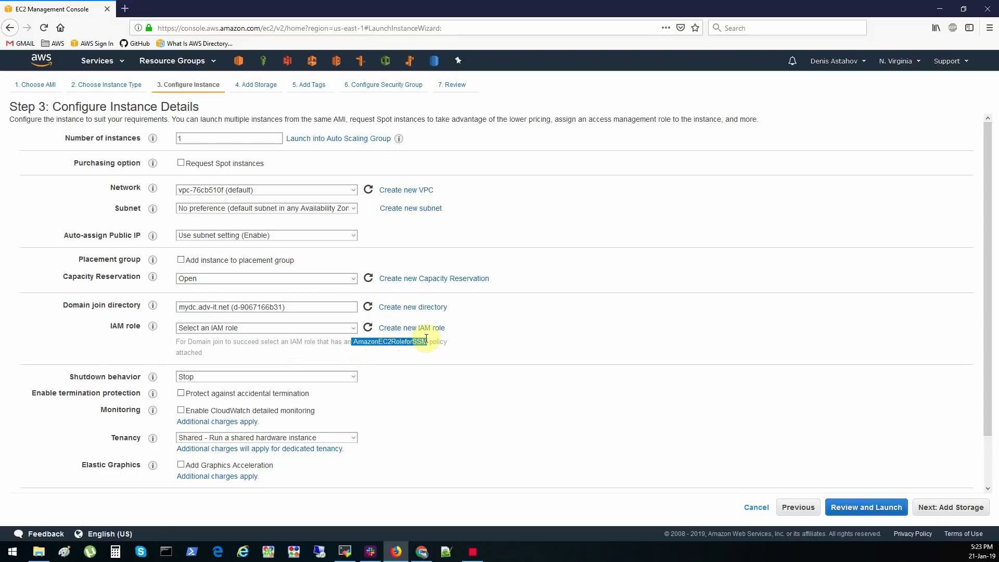
{"action": "left_click", "coordinate": [387, 343]}
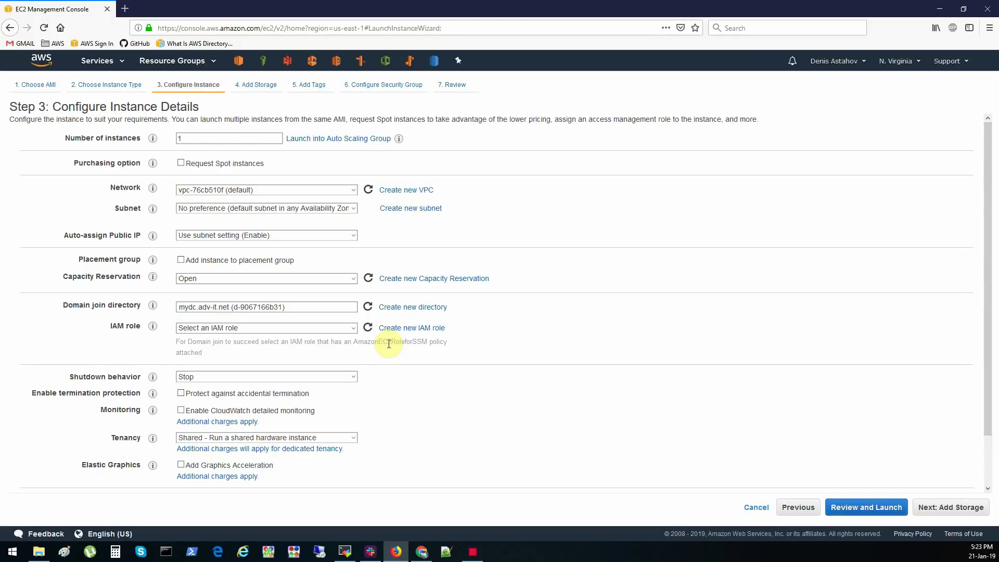
{"action": "left_click_drag", "start_coordinate": [427, 342], "coordinate": [364, 341]}
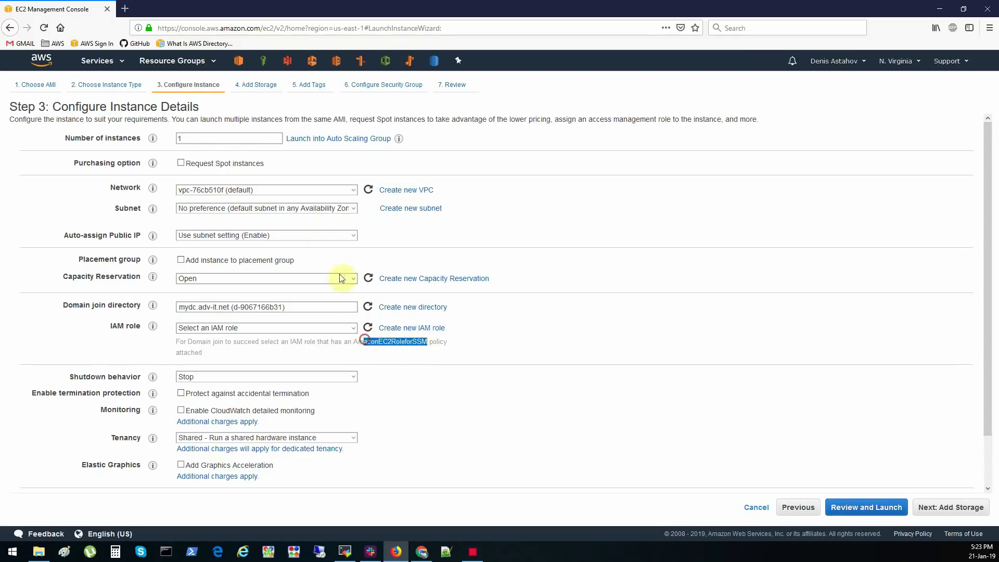
{"action": "left_click", "coordinate": [268, 329]}
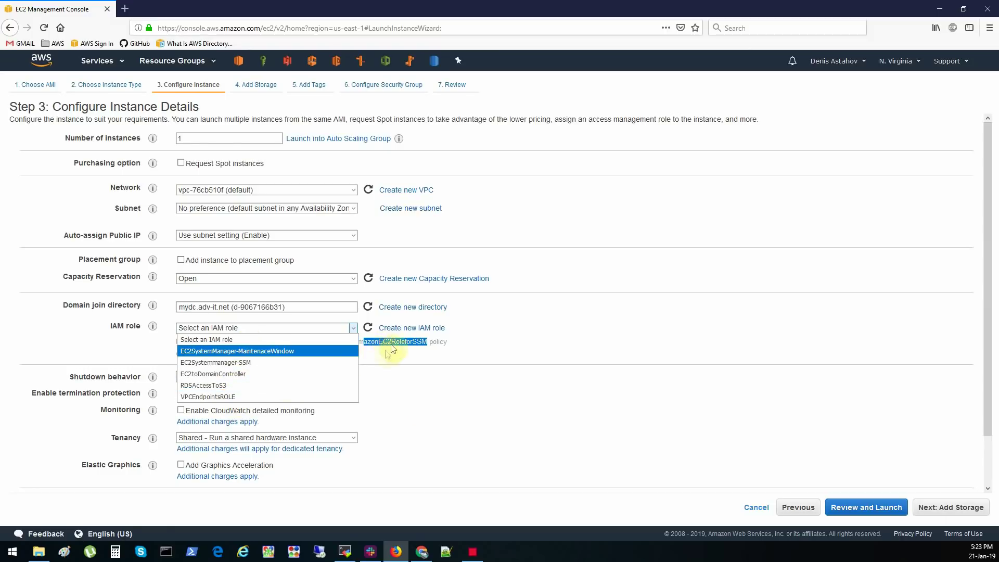
{"action": "left_click", "coordinate": [244, 375]}
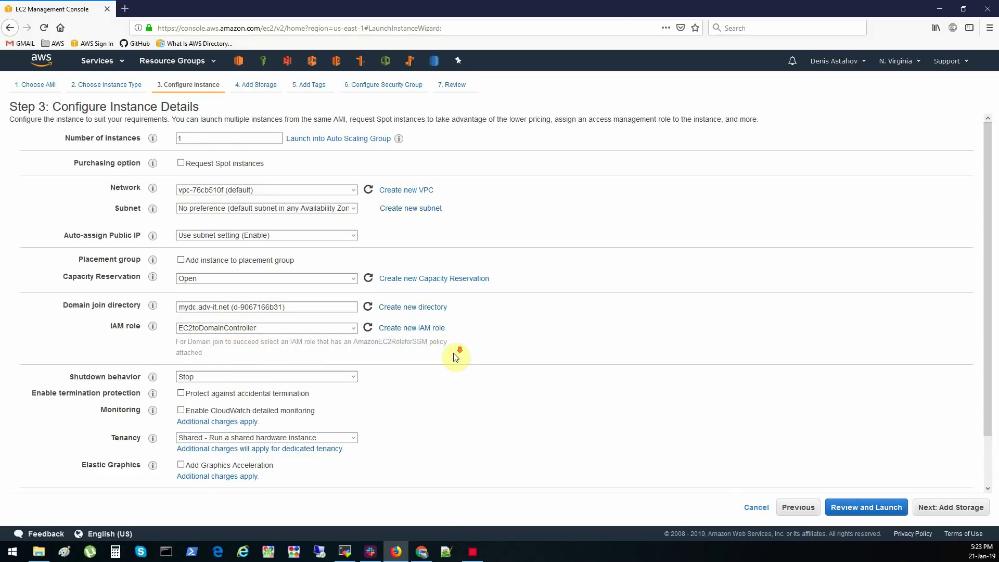
Keep the default storage and add a tag with key Name and value Windows Server 2019 to the instance
{"action": "scroll", "coordinate": [450, 365], "scroll_direction": "down", "scroll_amount": 2}
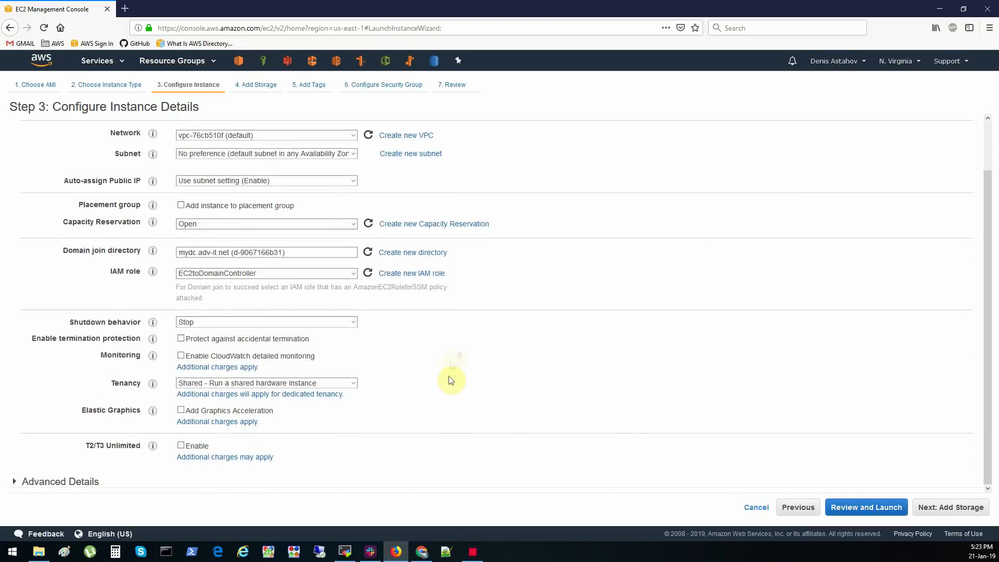
{"action": "left_click", "coordinate": [944, 509]}
{"action": "left_click", "coordinate": [946, 511]}
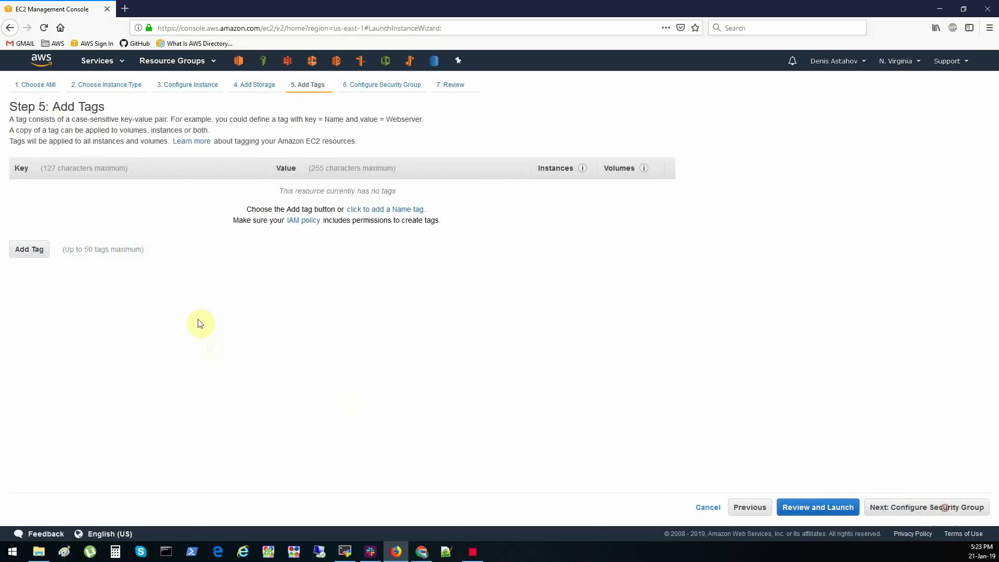
{"action": "left_click", "coordinate": [39, 253]}
{"action": "type", "text": "Name"}
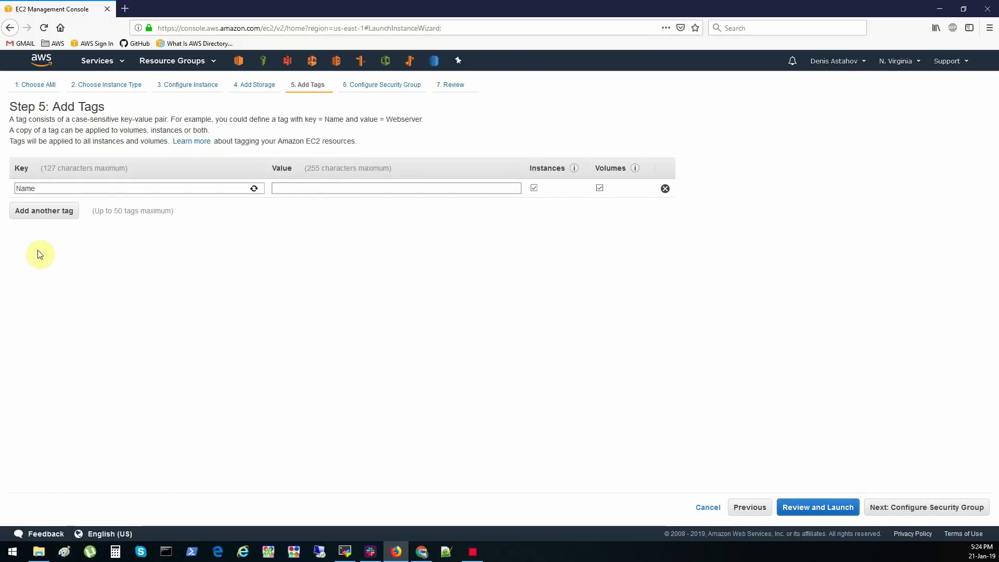
{"action": "type", "text": "Windows"}
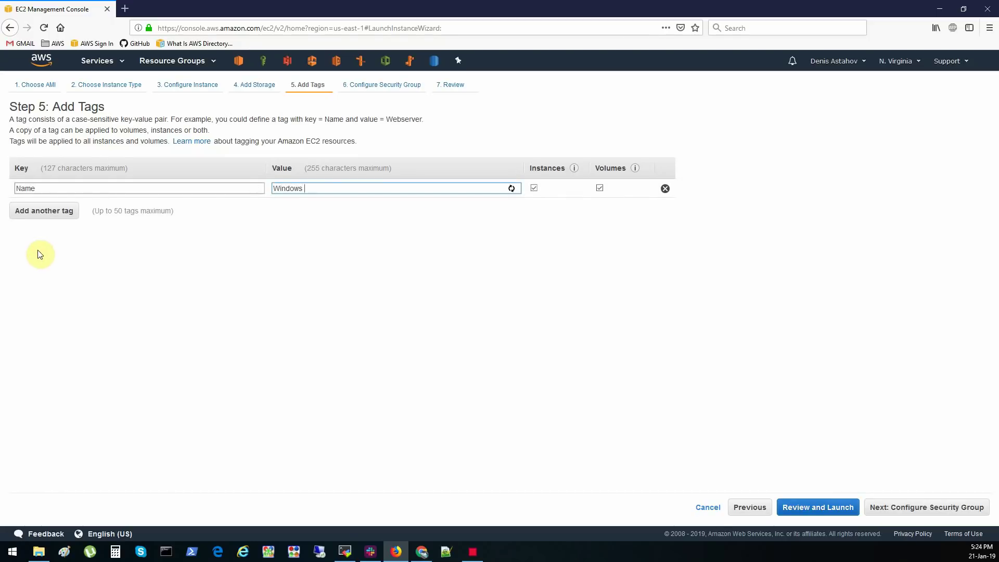
{"action": "type", "text": " Server 2016"}
{"action": "left_click", "coordinate": [921, 507]}
Assign the existing SSH-HTTP security group, check its RDP port, and proceed to the launch review
{"action": "left_click", "coordinate": [217, 160]}
{"action": "left_click", "coordinate": [249, 230]}
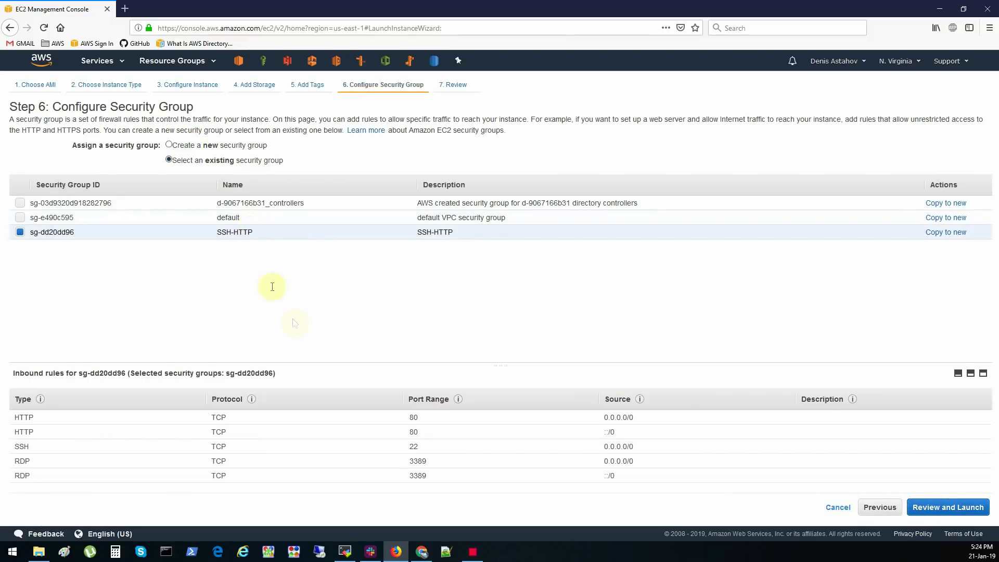
{"action": "double_click", "coordinate": [418, 461]}
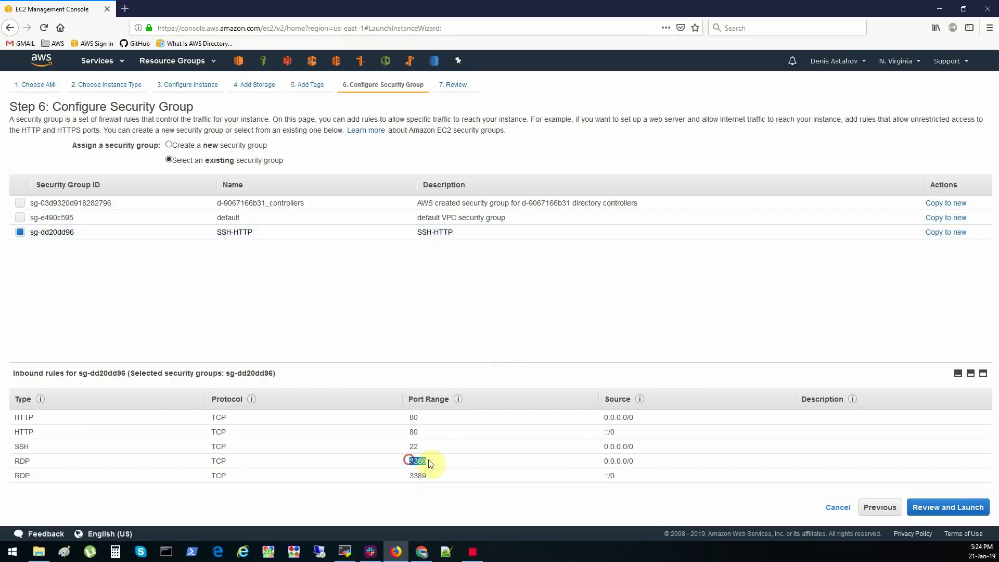
{"action": "left_click", "coordinate": [964, 509]}
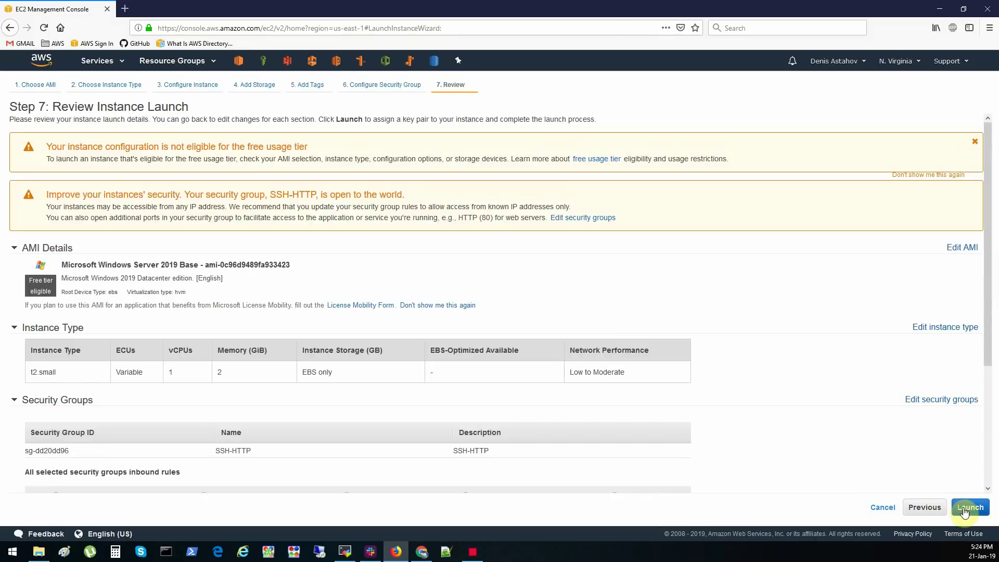
Launch the instance with the existing key pair, acknowledging access to its private key file
{"action": "left_click", "coordinate": [965, 507]}
{"action": "left_click", "coordinate": [481, 348]}
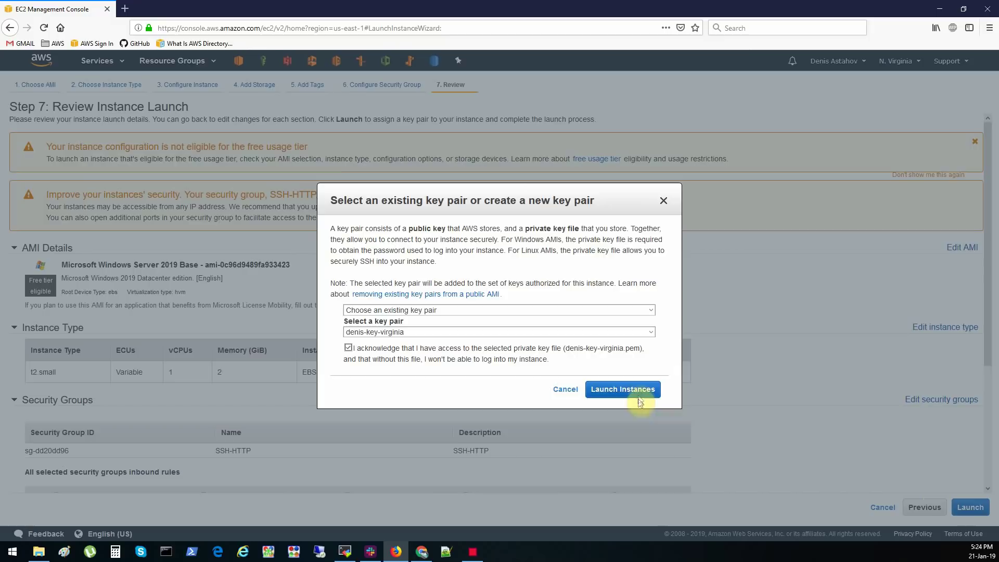
{"action": "left_click", "coordinate": [636, 389]}
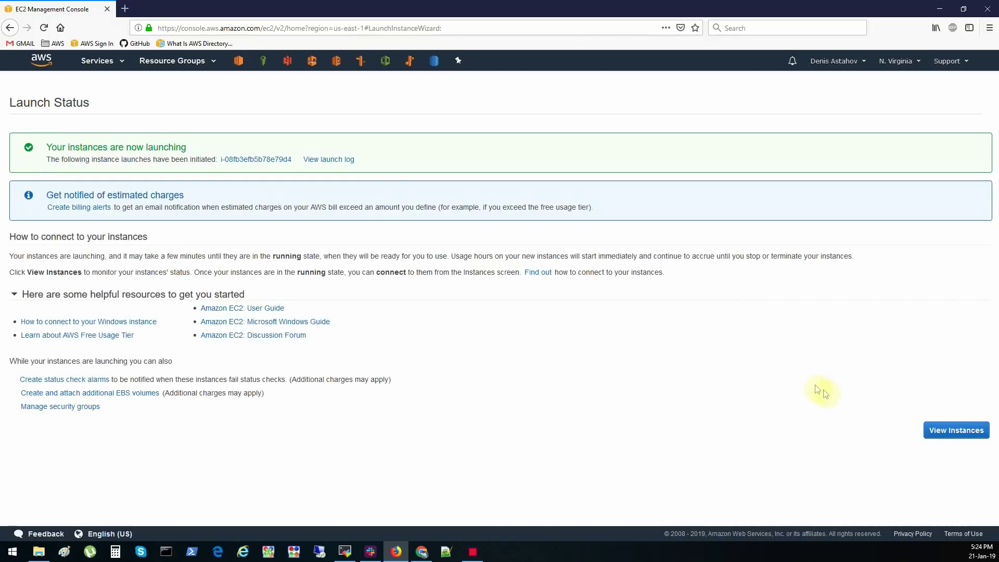
Open the instances list and read through the details of the new Windows Server 2019 instance
{"action": "left_click", "coordinate": [956, 430]}
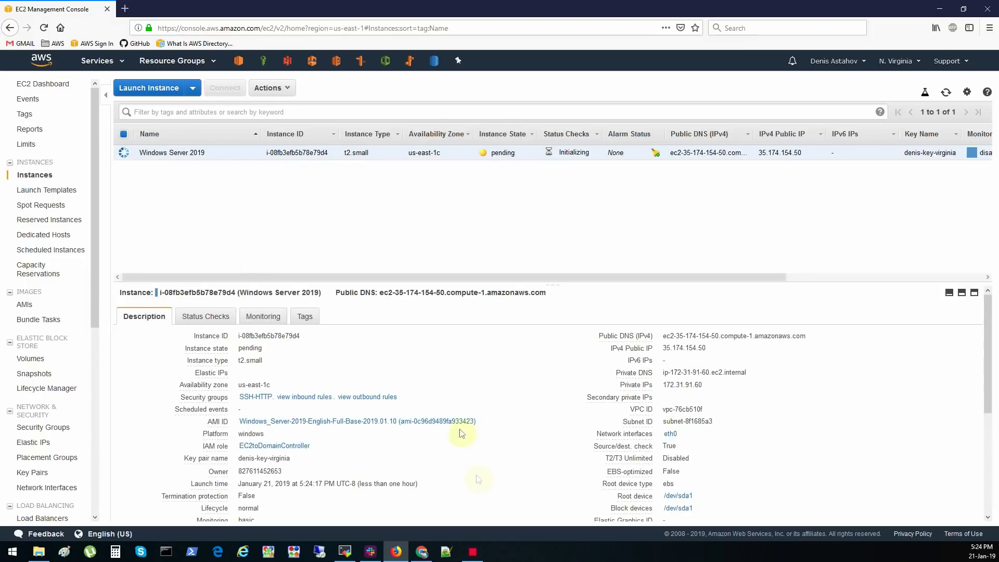
{"action": "scroll", "coordinate": [507, 437], "scroll_direction": "down", "scroll_amount": 5}
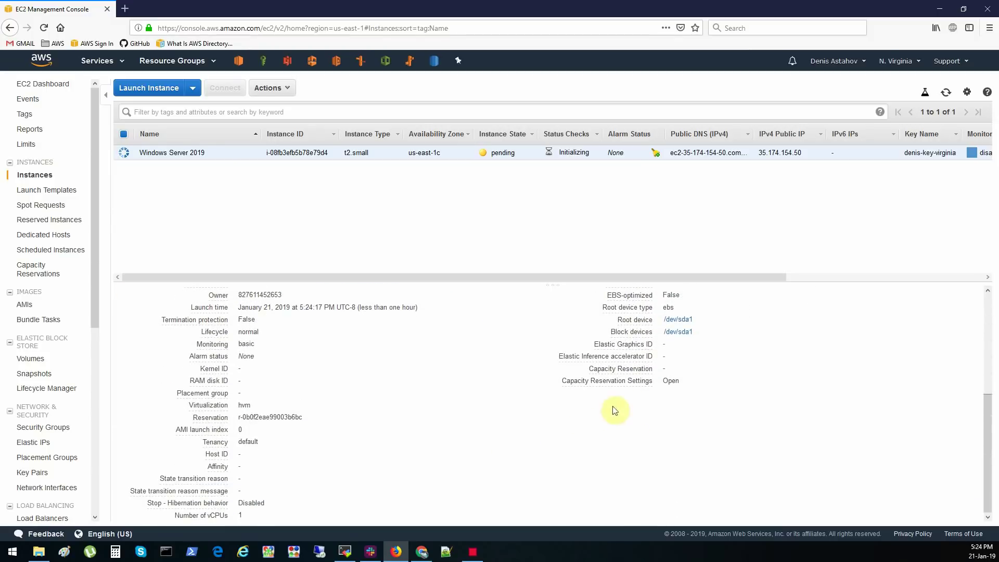
{"action": "scroll", "coordinate": [348, 466], "scroll_direction": "up", "scroll_amount": 5}
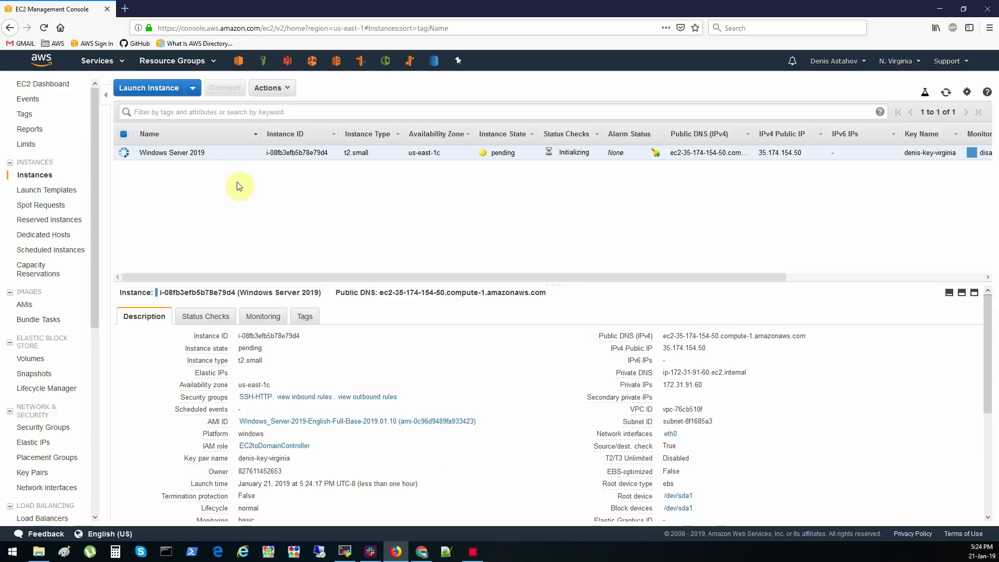
Start launching another EC2 instance and look through the available machine images for older Windows Server versions
{"action": "left_click", "coordinate": [154, 88]}
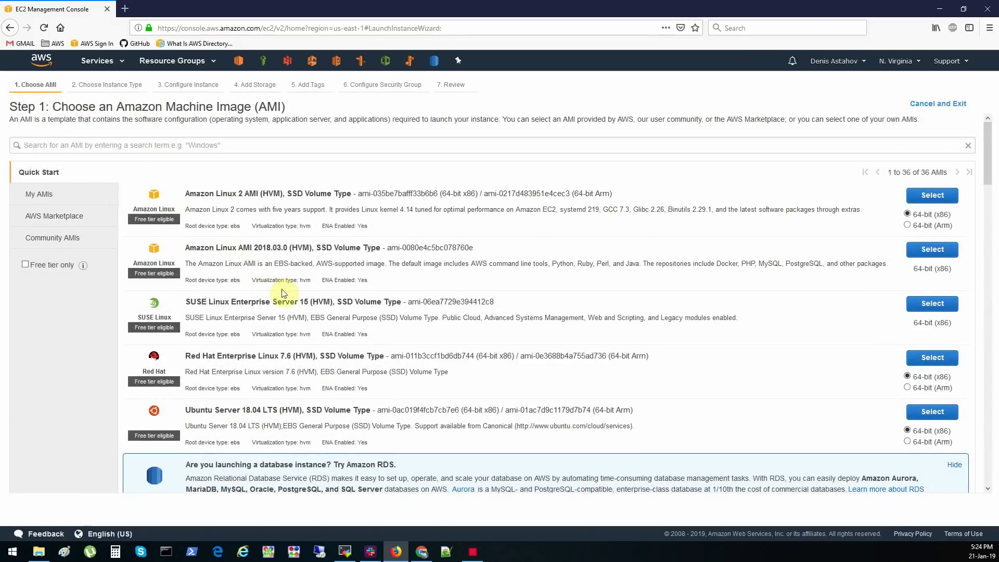
{"action": "scroll", "coordinate": [289, 299], "scroll_direction": "down", "scroll_amount": 7}
{"action": "scroll", "coordinate": [292, 299], "scroll_direction": "down", "scroll_amount": 10}
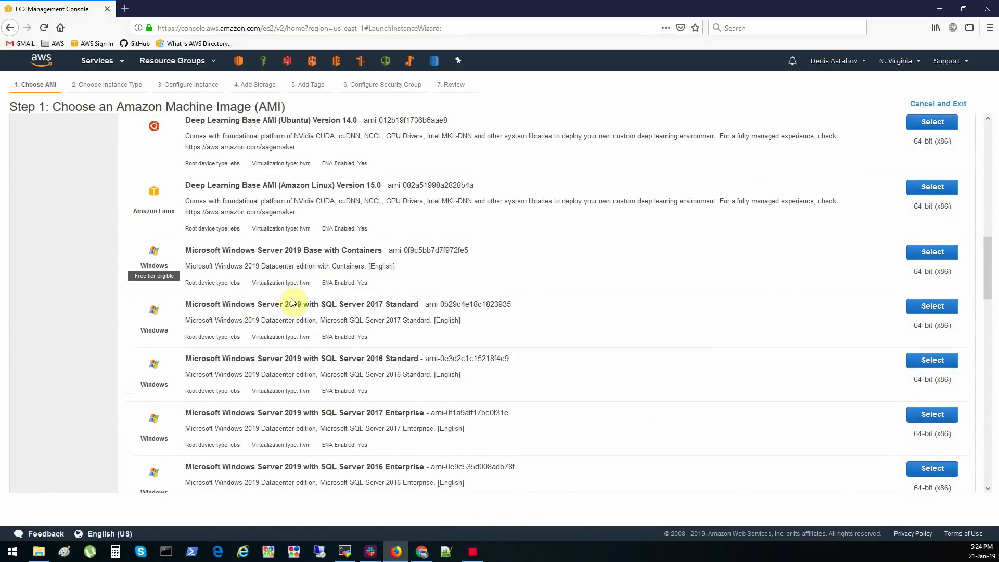
{"action": "scroll", "coordinate": [293, 302], "scroll_direction": "down", "scroll_amount": 7}
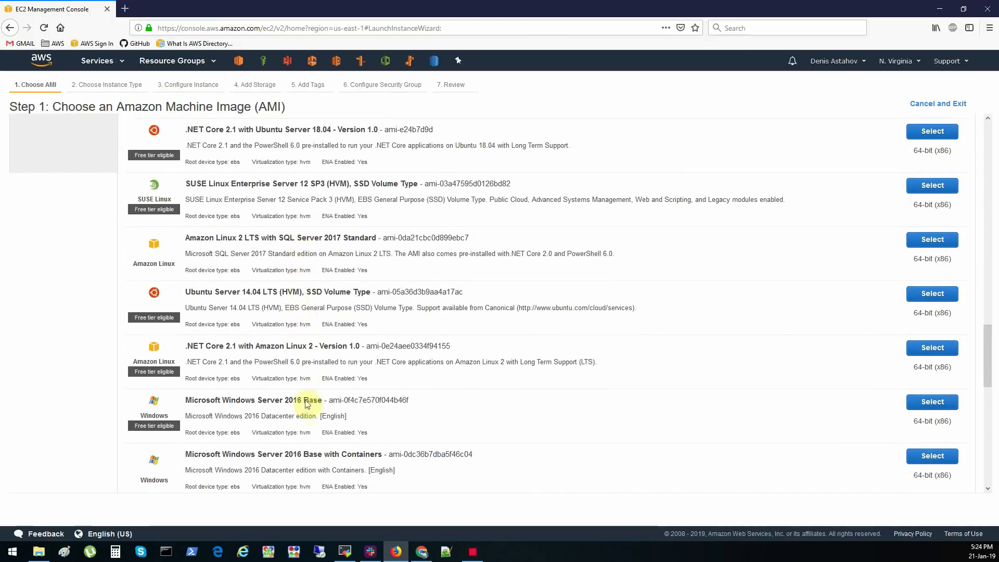
{"action": "scroll", "coordinate": [306, 406], "scroll_direction": "down", "scroll_amount": 2}
{"action": "scroll", "coordinate": [281, 338], "scroll_direction": "up", "scroll_amount": 20}
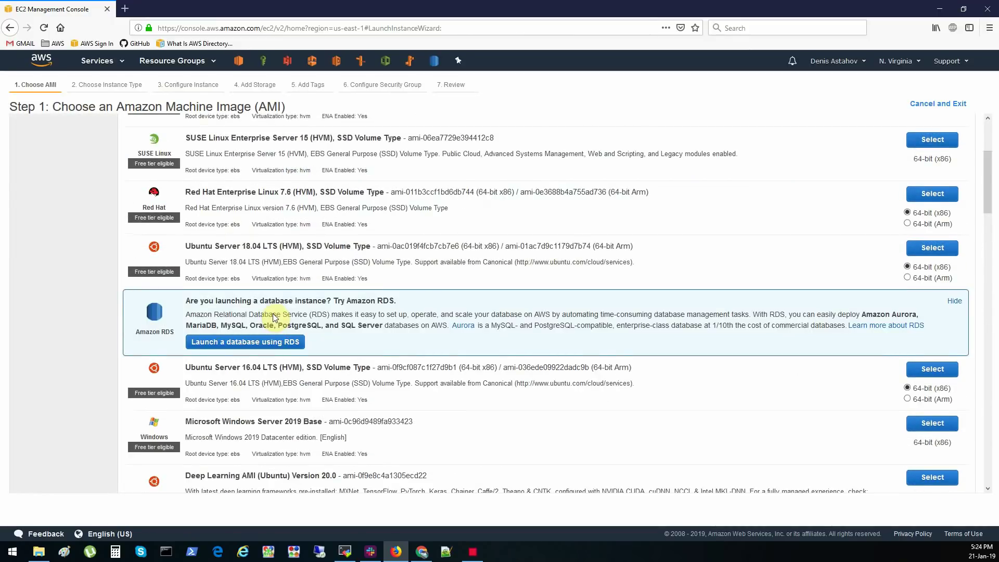
Search the images for windows, select Microsoft Windows Server 2008 R2 Base, and continue with the t2.small instance type
{"action": "left_click", "coordinate": [247, 144]}
{"action": "type", "text": "win"}
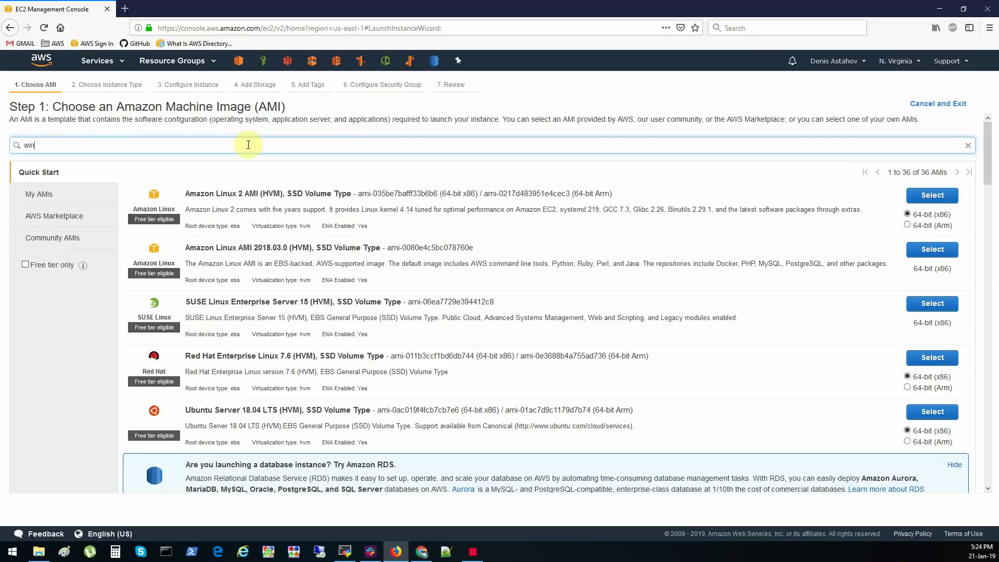
{"action": "type", "text": "dows"}
{"action": "key", "text": "Return"}
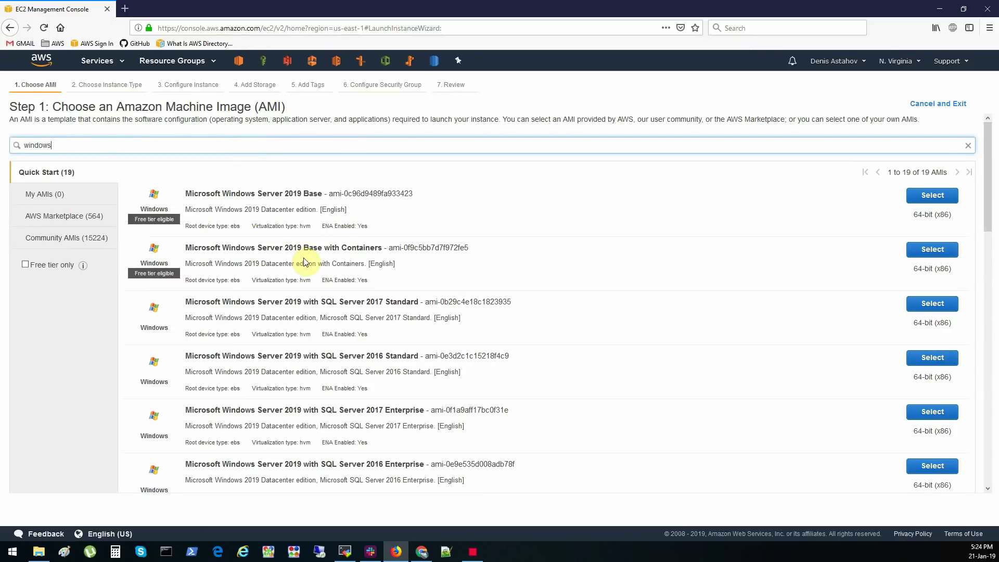
{"action": "scroll", "coordinate": [304, 262], "scroll_direction": "down", "scroll_amount": 9}
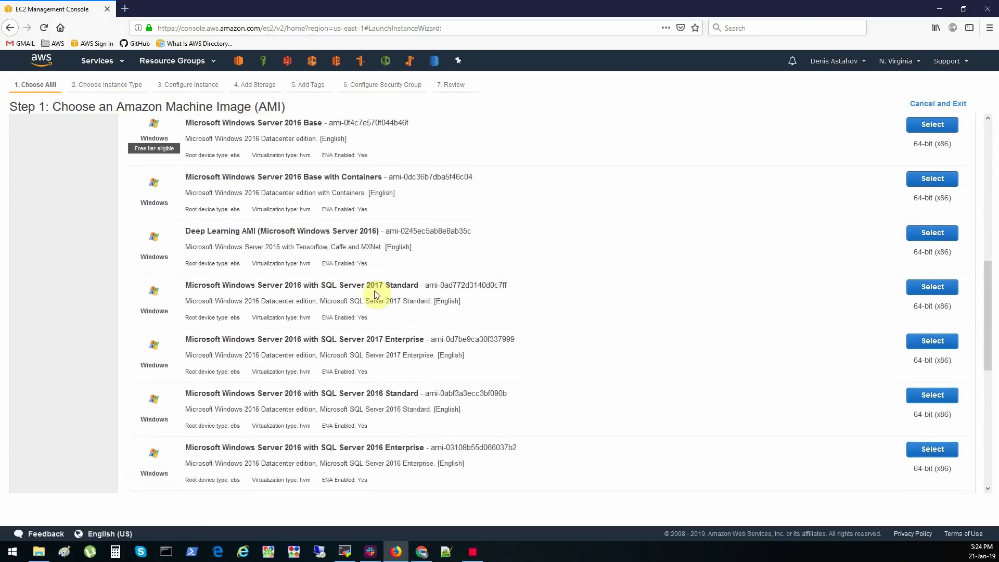
{"action": "scroll", "coordinate": [373, 291], "scroll_direction": "down", "scroll_amount": 8}
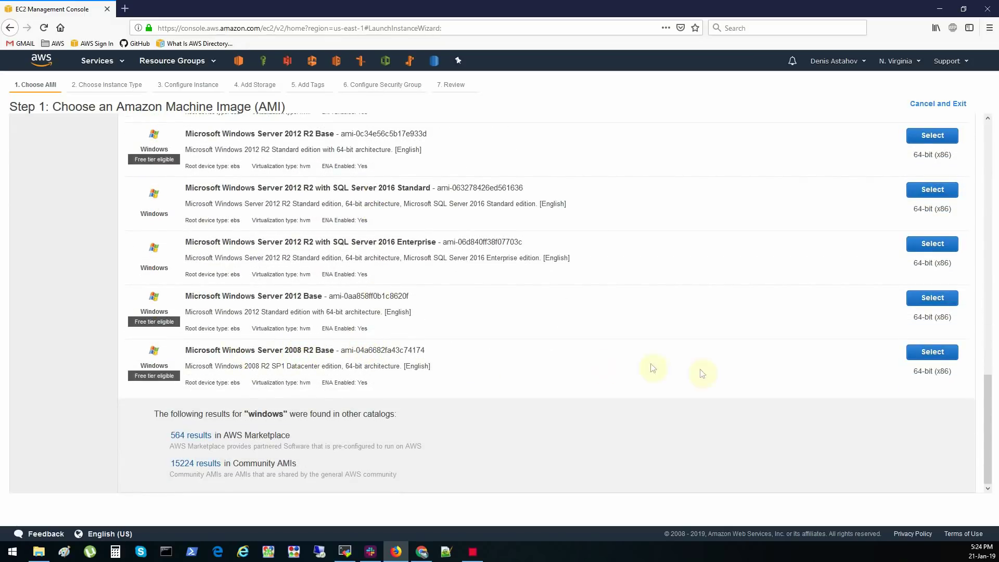
{"action": "left_click", "coordinate": [932, 352]}
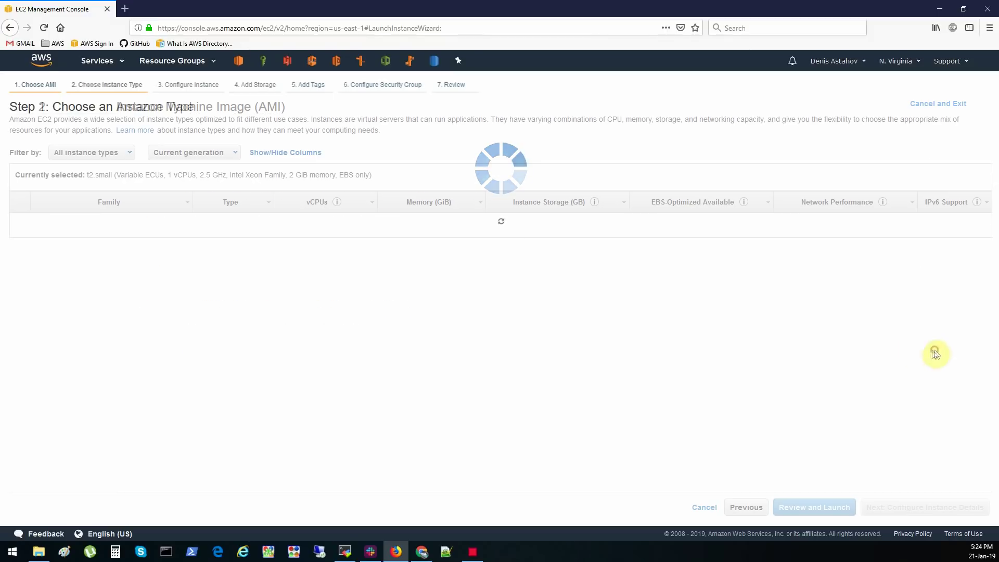
{"action": "left_click", "coordinate": [243, 271]}
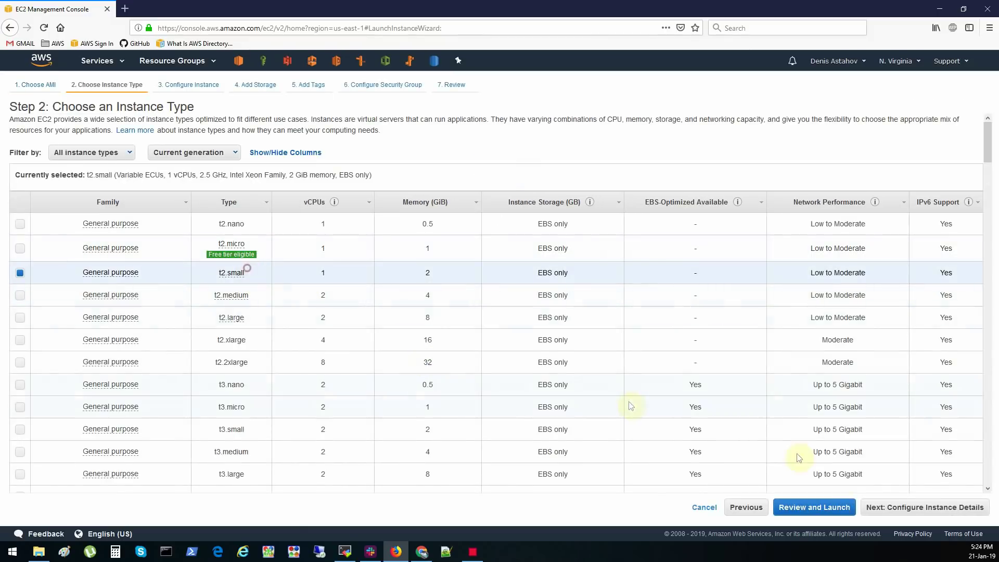
{"action": "left_click", "coordinate": [927, 508]}
Set the instance's domain join directory to mydc.adv-it.net and its IAM role to EC2toDomainController
{"action": "left_click", "coordinate": [208, 306]}
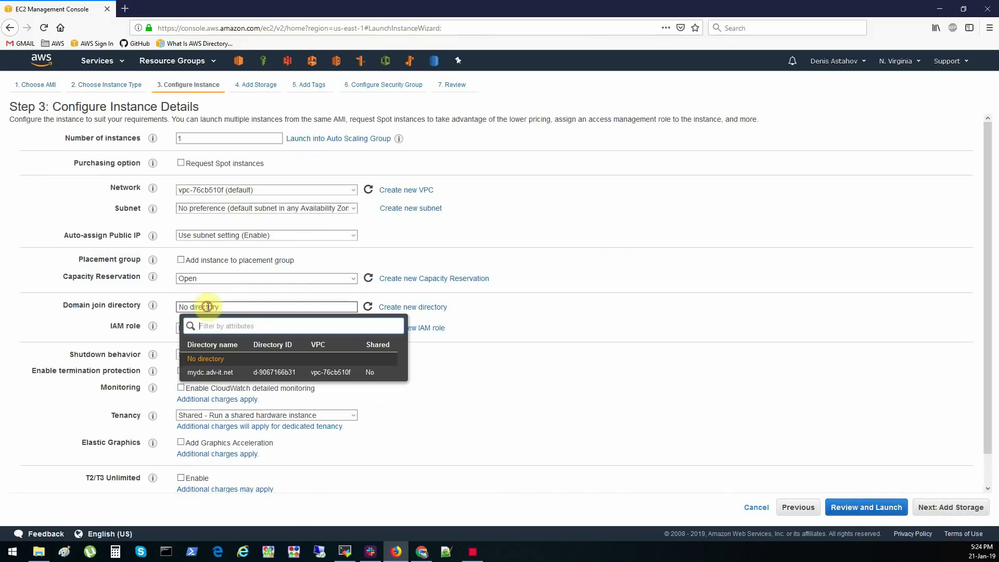
{"action": "left_click", "coordinate": [210, 372]}
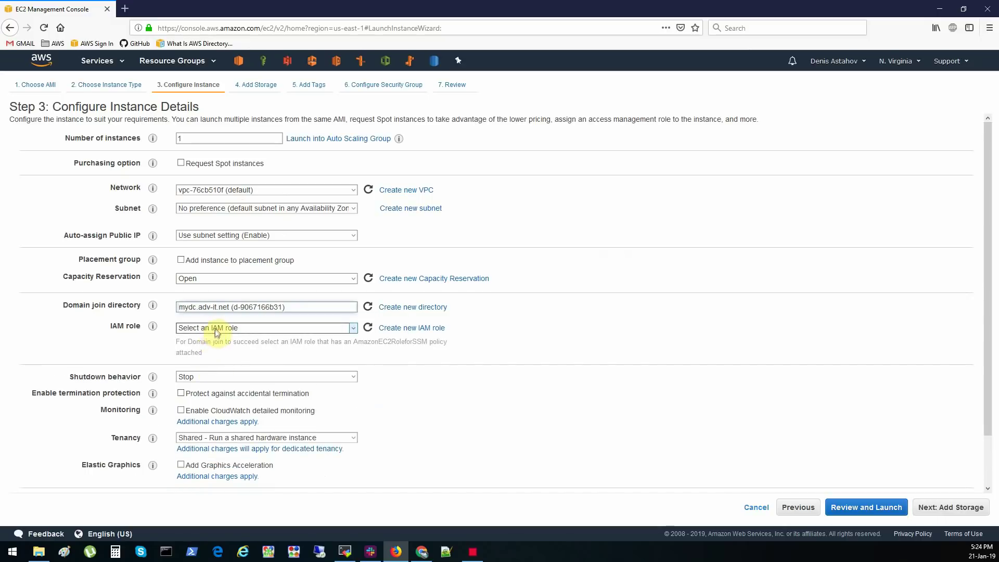
{"action": "left_click", "coordinate": [215, 327]}
{"action": "left_click", "coordinate": [223, 375]}
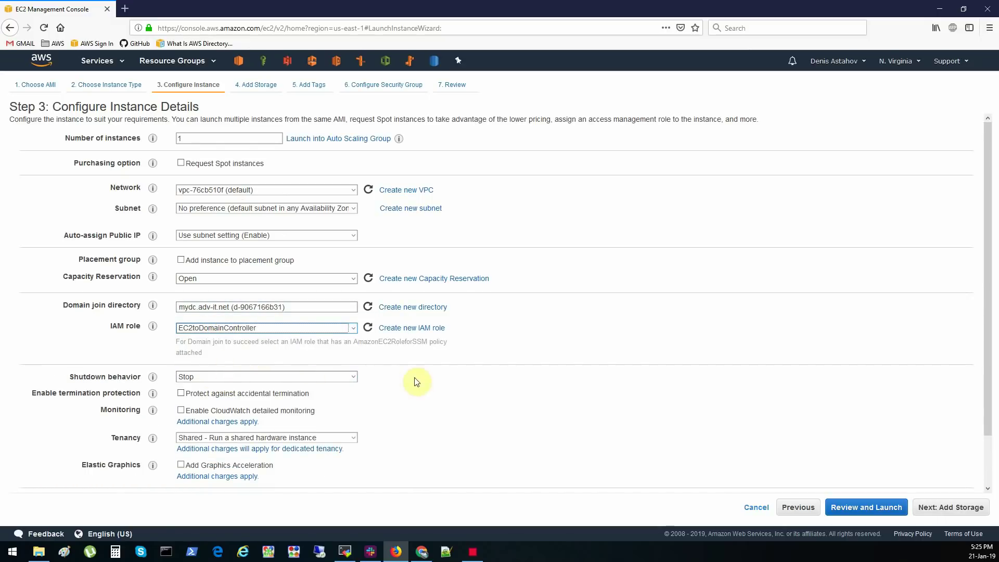
{"action": "left_click", "coordinate": [536, 335]}
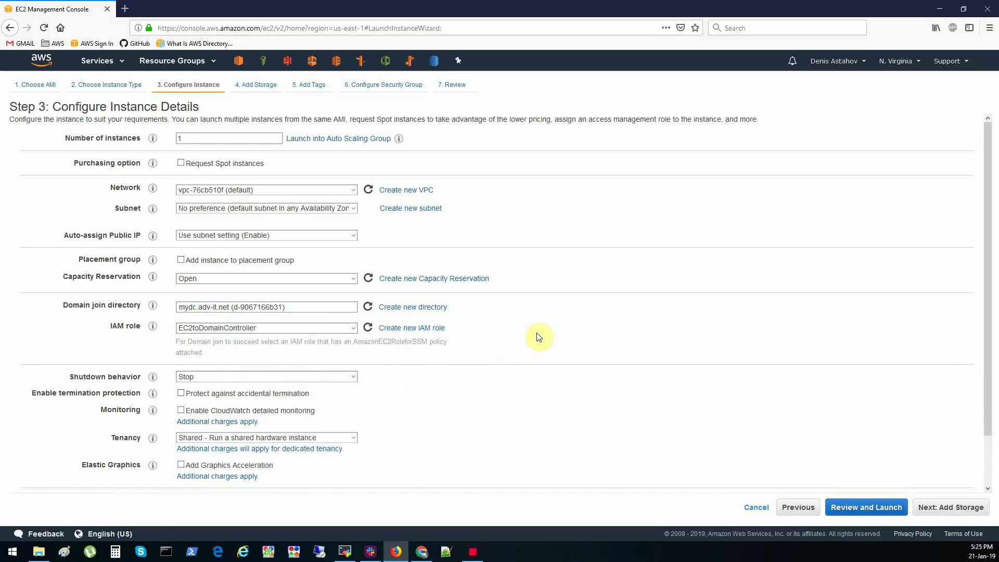
{"action": "scroll", "coordinate": [812, 460], "scroll_direction": "down", "scroll_amount": 3}
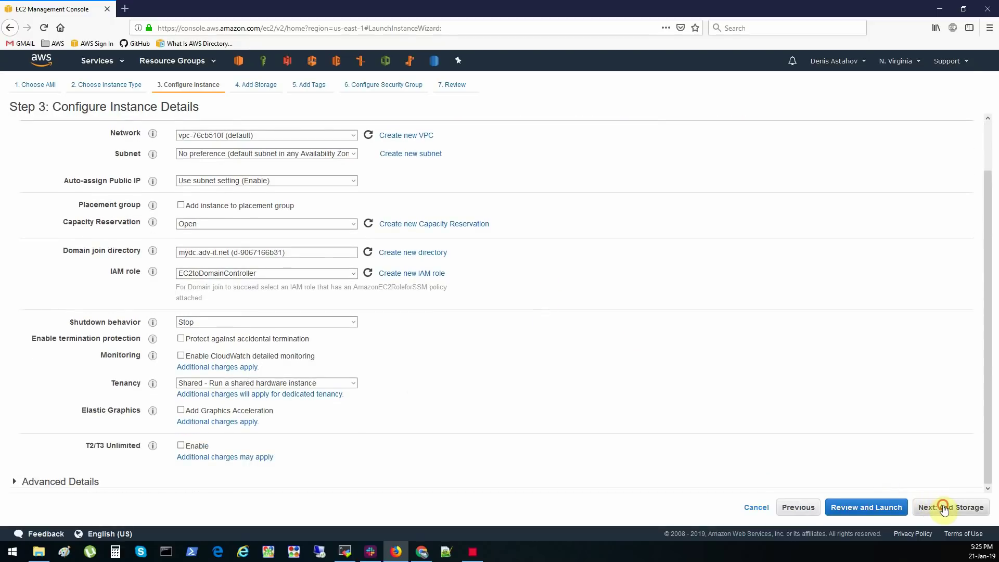
Keep the default storage and add a tag with key Name and value Windows Server 2008
{"action": "left_click", "coordinate": [959, 508]}
{"action": "left_click", "coordinate": [959, 509]}
{"action": "left_click", "coordinate": [33, 250]}
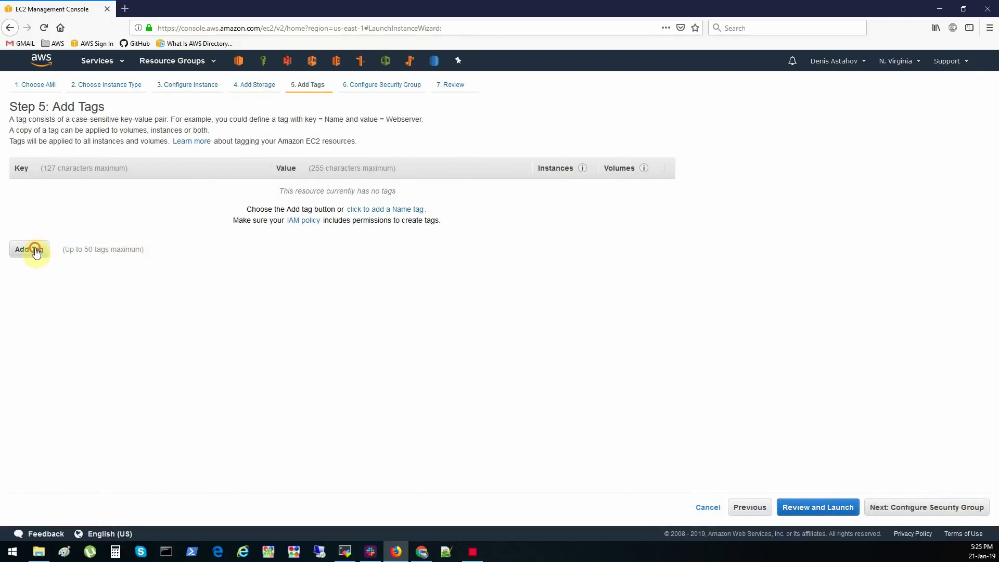
{"action": "type", "text": "Name"}
{"action": "key", "text": "Tab"}
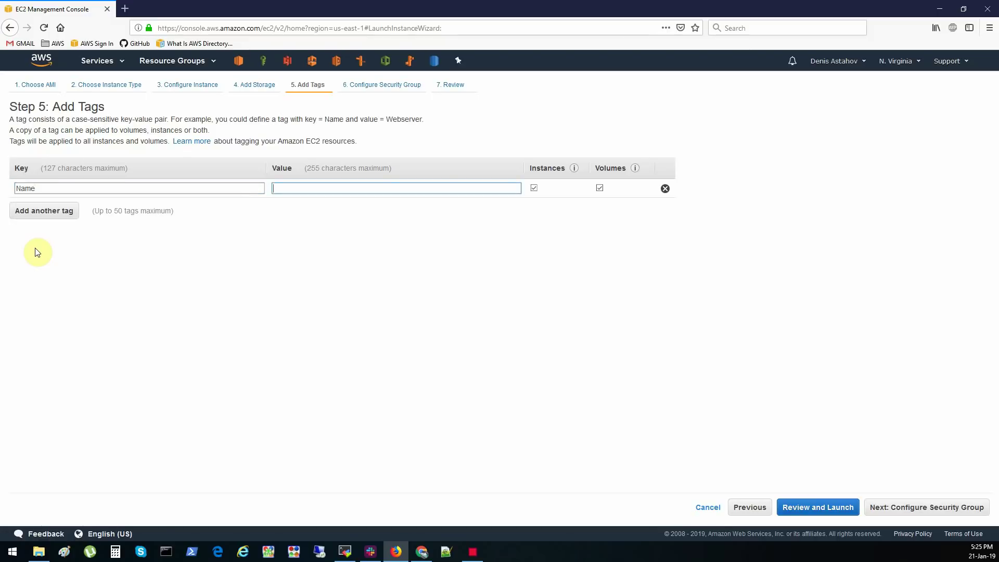
{"action": "type", "text": "Win"}
{"action": "left_click", "coordinate": [321, 208]}
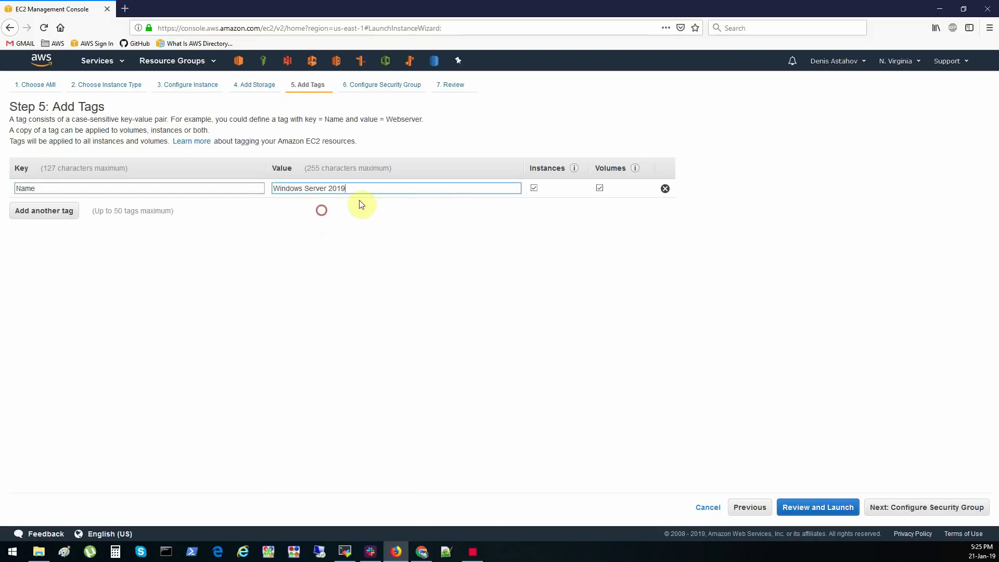
{"action": "key", "text": "BackSpace"}
{"action": "key", "text": "BackSpace"}
{"action": "type", "text": "08"}
Assign the existing SSH-HTTP security group to the Windows Server 2008 instance and proceed to the launch review
{"action": "left_click", "coordinate": [905, 508]}
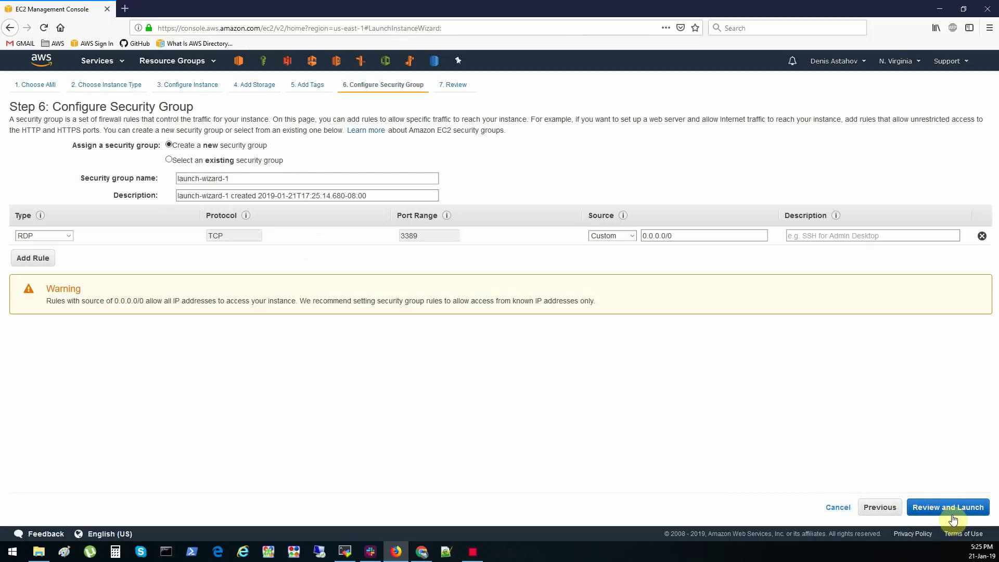
{"action": "left_click", "coordinate": [264, 160]}
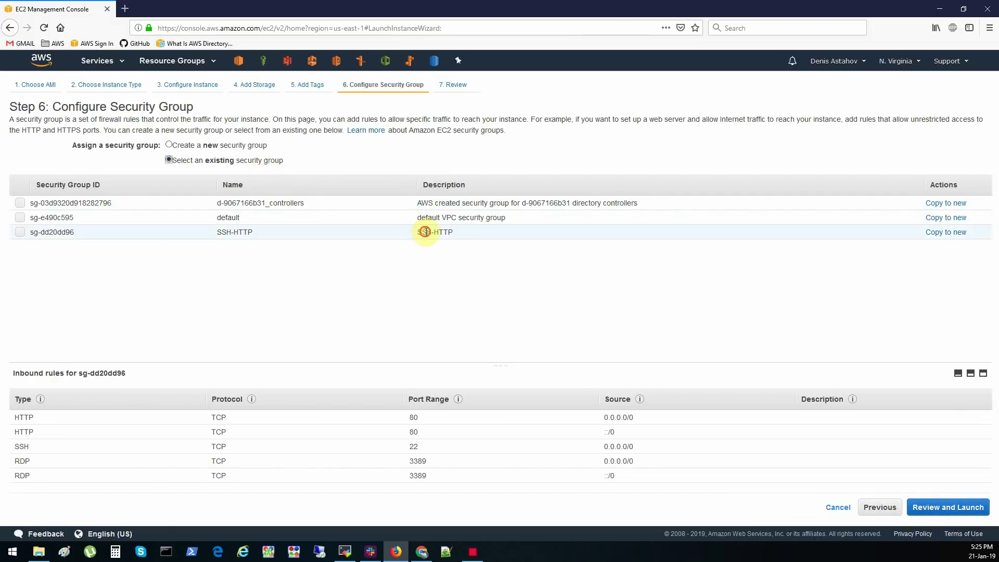
{"action": "left_click", "coordinate": [426, 232]}
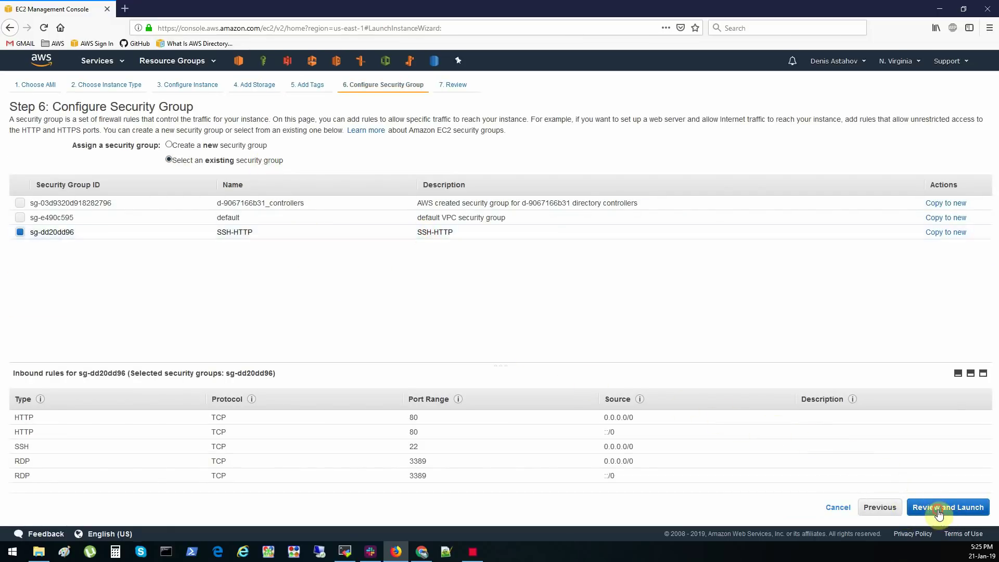
{"action": "left_click", "coordinate": [940, 510]}
Launch the Windows Server 2008 instance with the existing key pair, acknowledging access to its private key file
{"action": "left_click", "coordinate": [971, 507]}
{"action": "left_click", "coordinate": [554, 349]}
{"action": "left_click", "coordinate": [624, 389]}
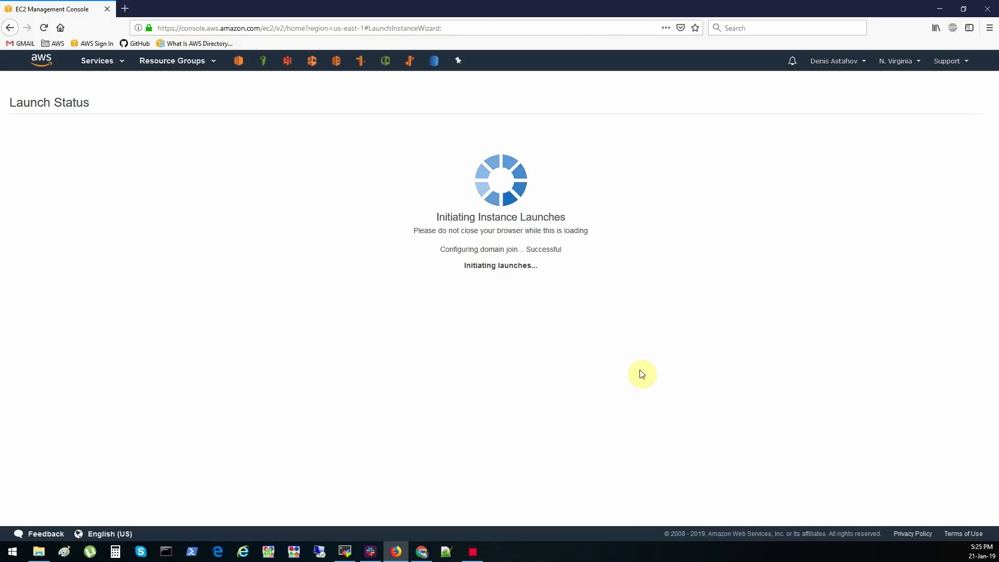
Open the refreshed instances list and compare the details of the Windows Server 2008 and Windows Server 2019 instances
{"action": "left_click", "coordinate": [947, 437]}
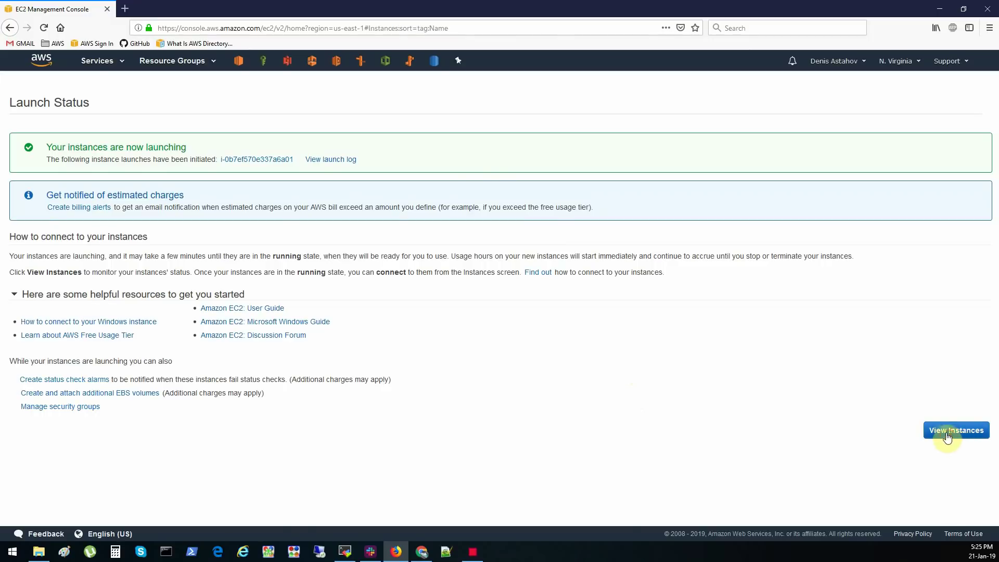
{"action": "left_click", "coordinate": [947, 94]}
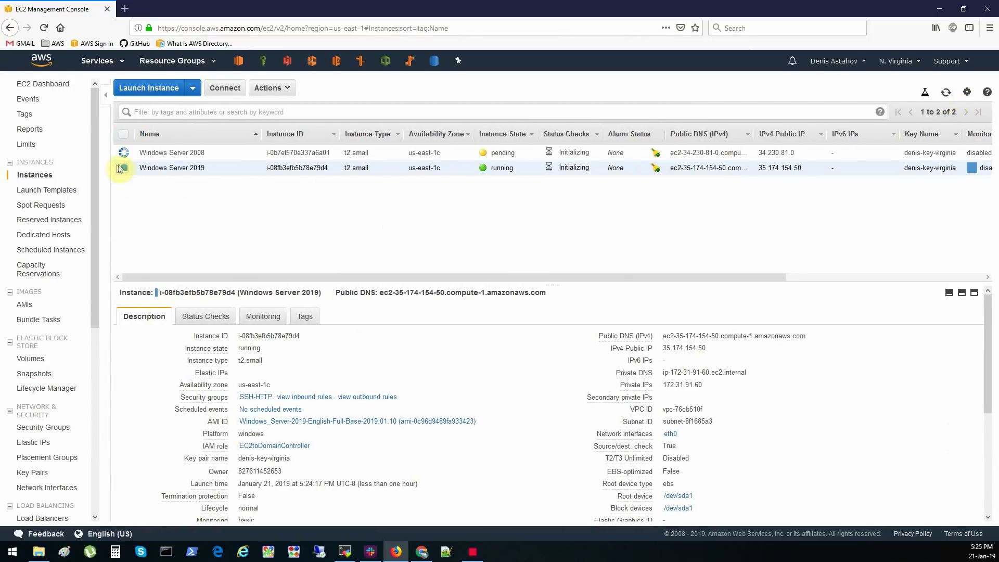
{"action": "left_click", "coordinate": [121, 168]}
{"action": "left_click_drag", "start_coordinate": [280, 275], "coordinate": [279, 251]}
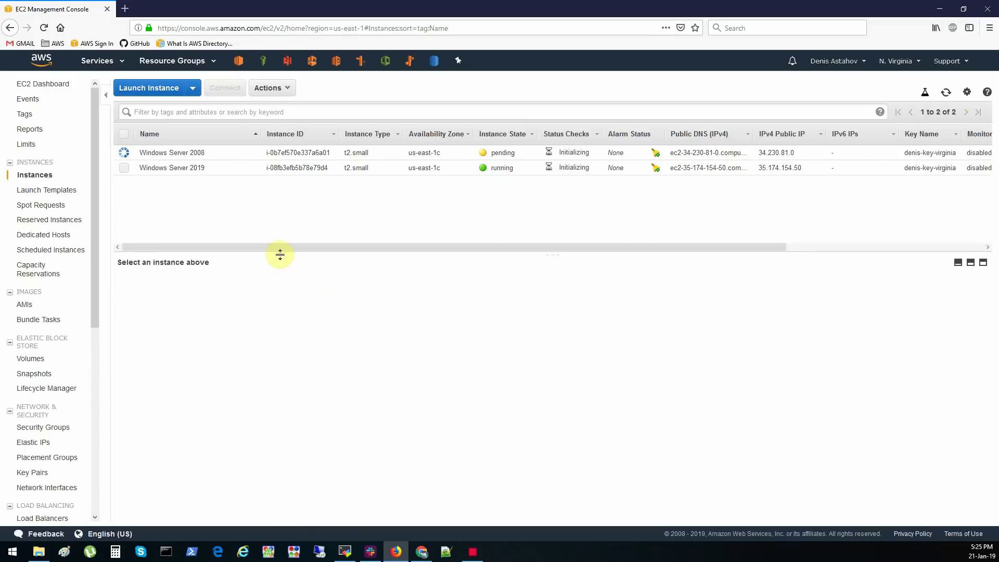
{"action": "left_click", "coordinate": [286, 166]}
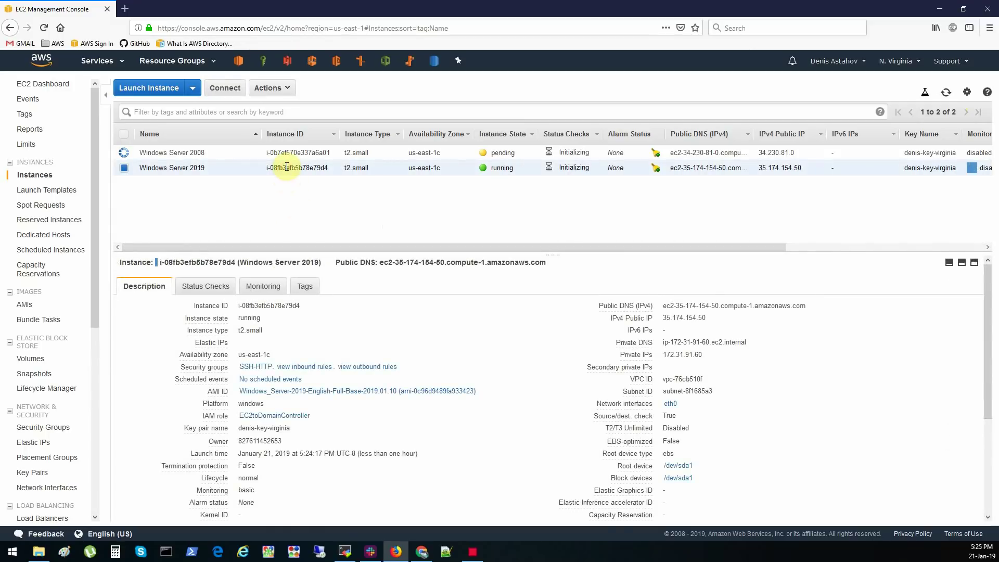
{"action": "left_click", "coordinate": [289, 152]}
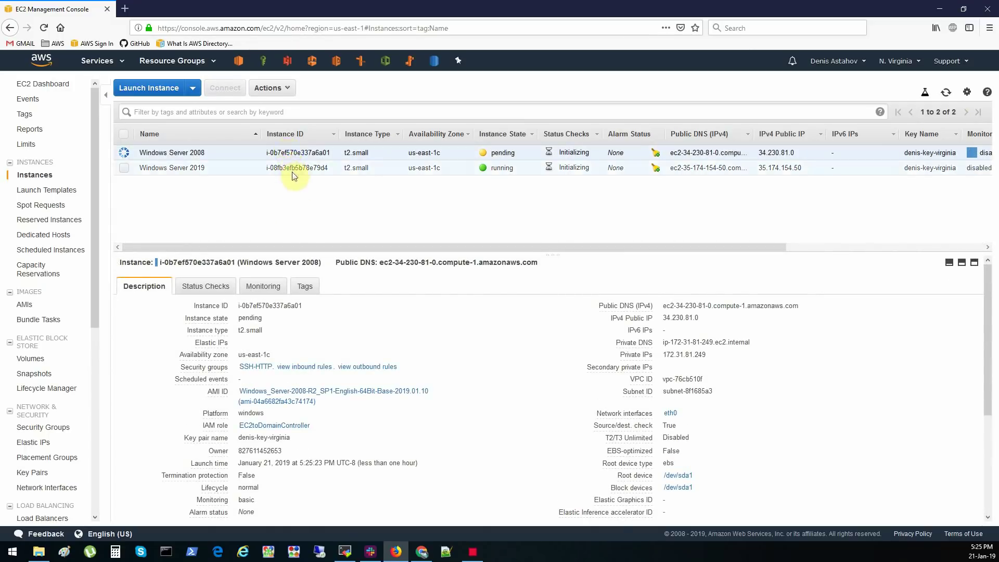
{"action": "left_click", "coordinate": [293, 168]}
{"action": "left_click", "coordinate": [291, 152]}
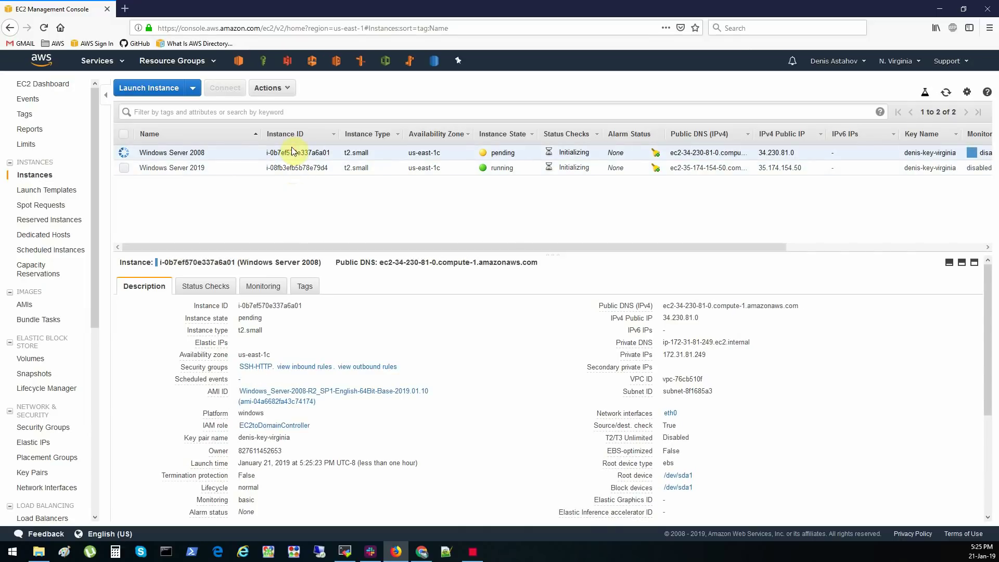
View the connection details of the Windows Server 2019 instance, highlight the Administrator user name, and close them
{"action": "left_click", "coordinate": [284, 86]}
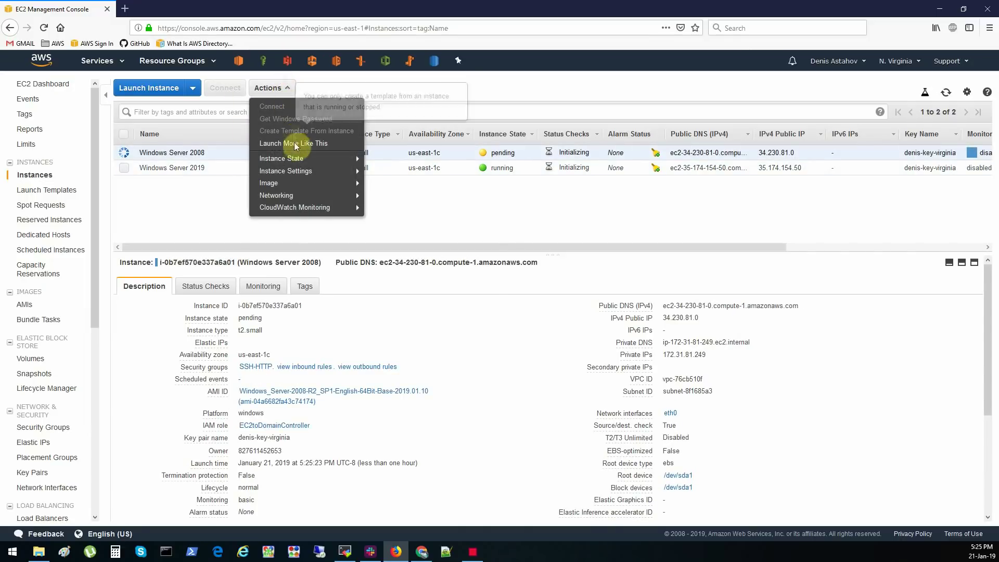
{"action": "left_click", "coordinate": [439, 169]}
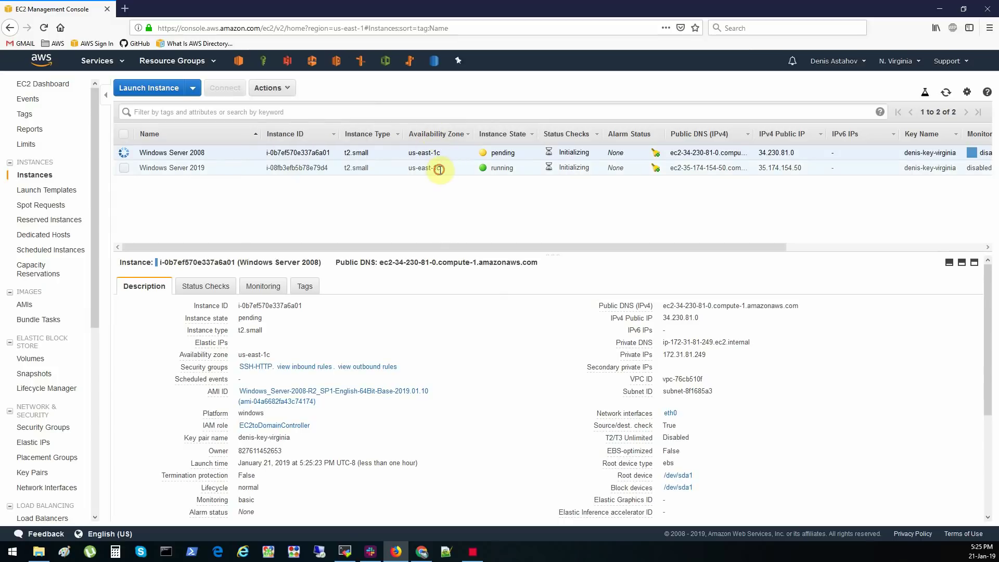
{"action": "left_click", "coordinate": [284, 87]}
{"action": "left_click", "coordinate": [217, 87]}
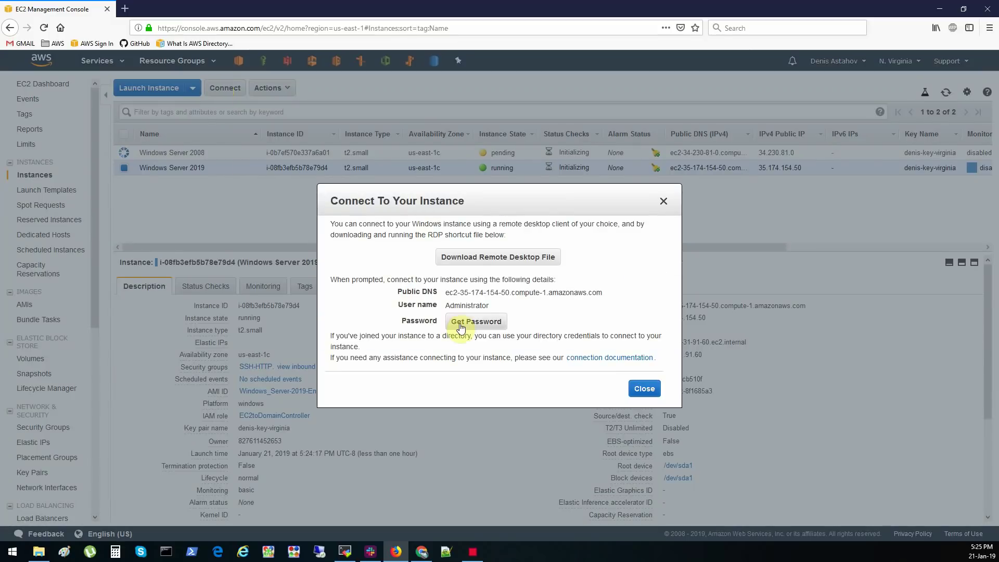
{"action": "left_click_drag", "start_coordinate": [462, 305], "coordinate": [497, 308]}
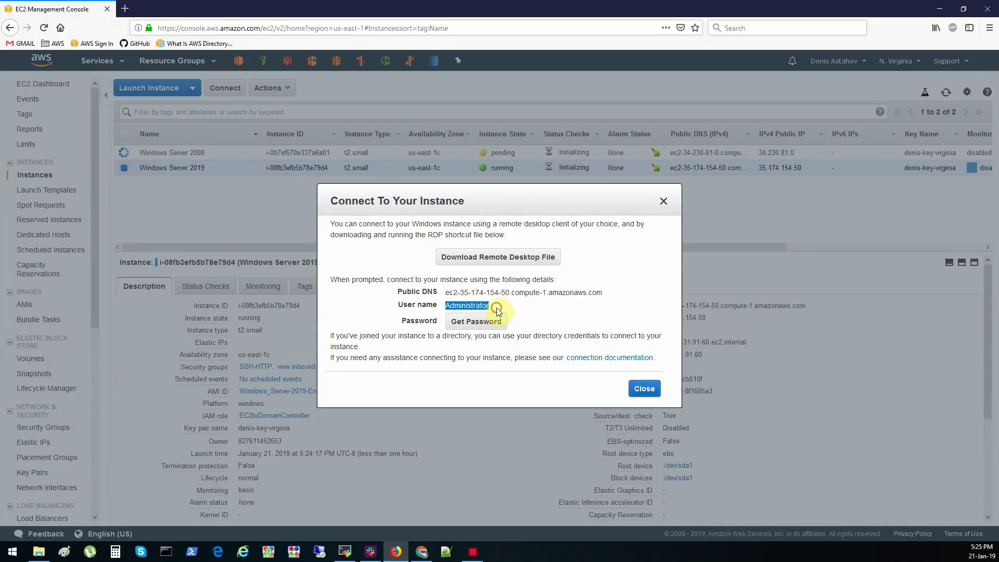
{"action": "left_click", "coordinate": [656, 396]}
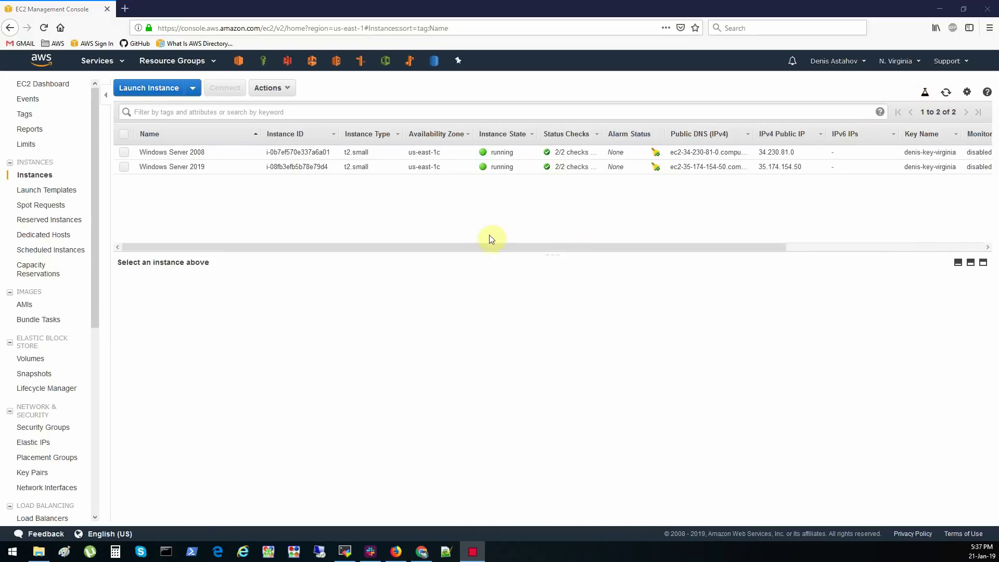
Copy the Windows Server 2008 instance's public IP 34.230.81.0 and start a Remote Desktop Connection to it
{"action": "left_click", "coordinate": [485, 200]}
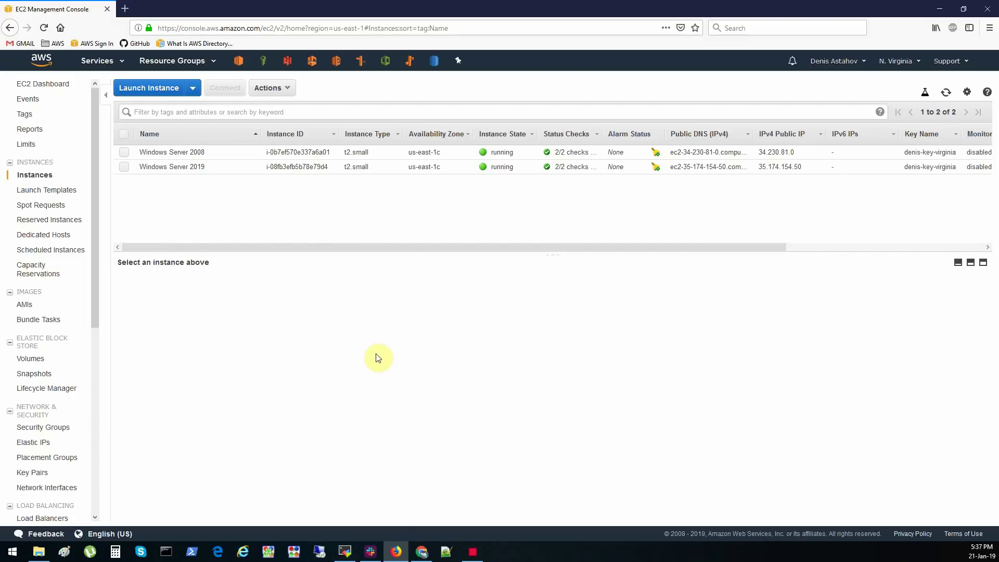
{"action": "left_click", "coordinate": [320, 553]}
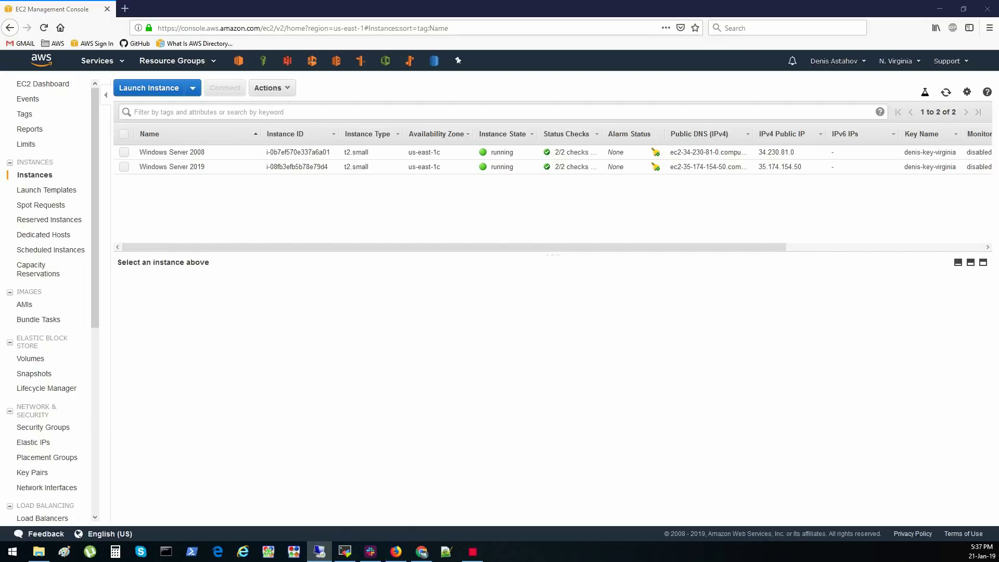
{"action": "left_click", "coordinate": [817, 156]}
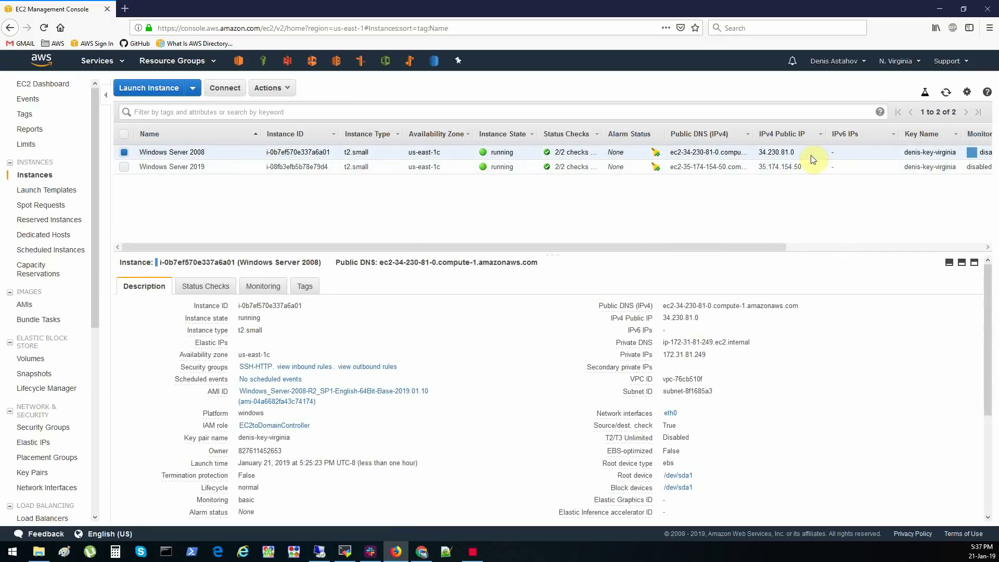
{"action": "left_click", "coordinate": [706, 319]}
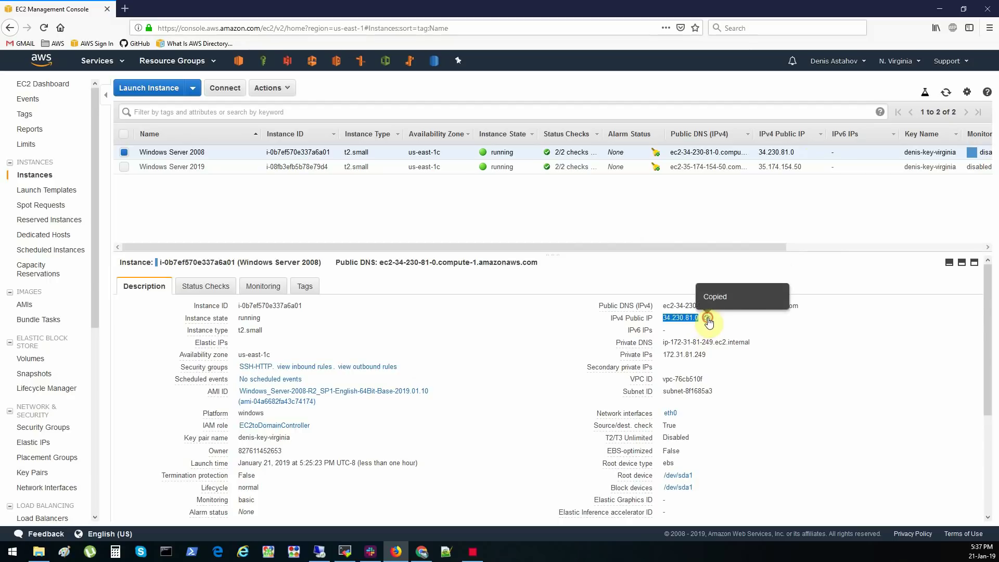
{"action": "left_click", "coordinate": [322, 551]}
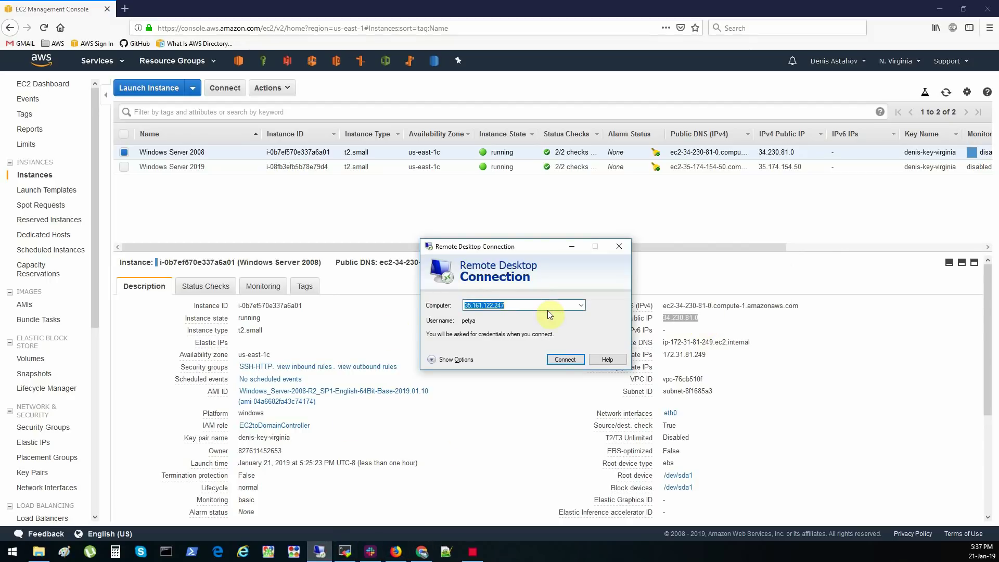
{"action": "key", "text": "ctrl+v"}
{"action": "left_click", "coordinate": [565, 359]}
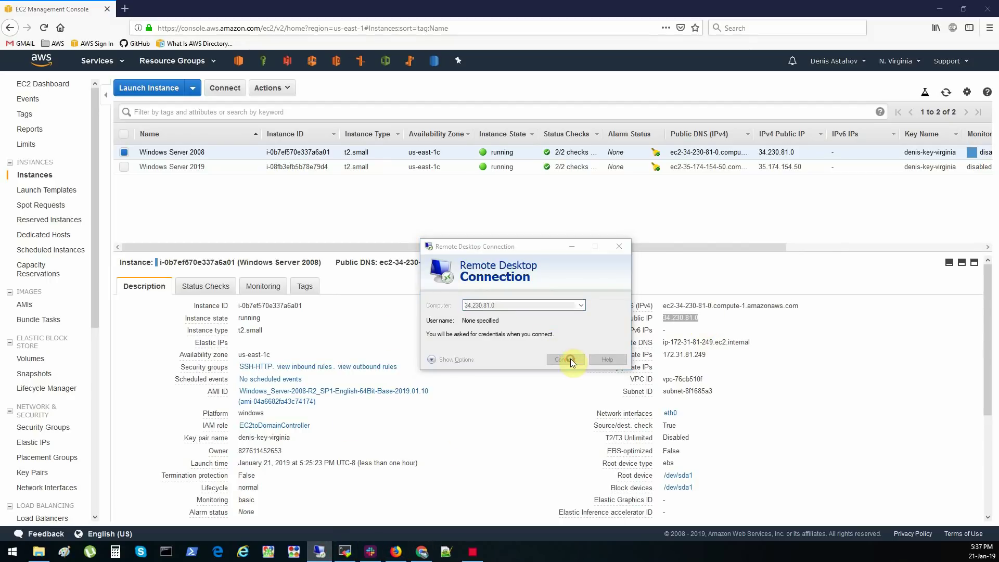
{"action": "left_click", "coordinate": [586, 361]}
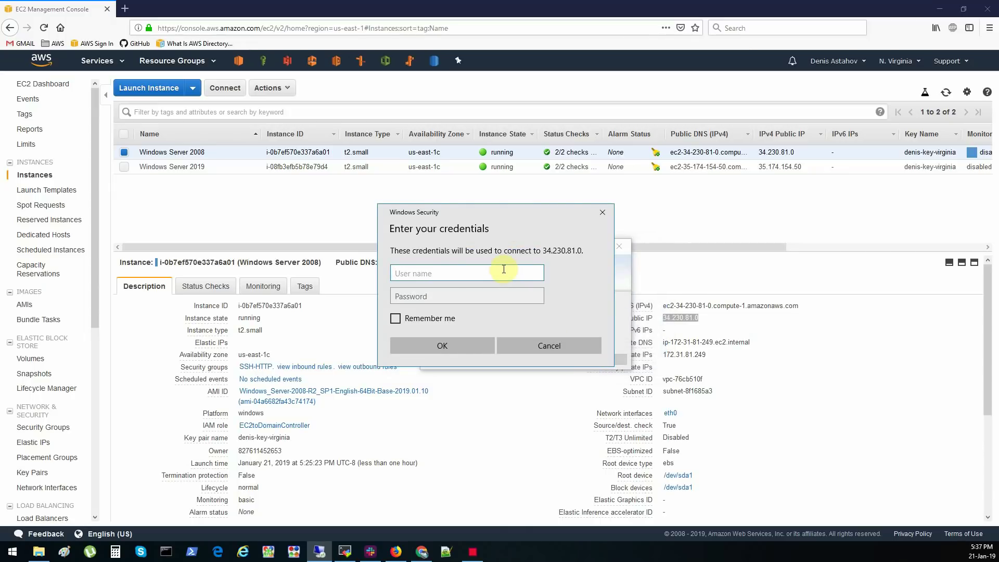
Enter mydc\Administrator and the account password as the credentials for the Windows Server 2008 connection and submit them
{"action": "type", "text": "mydc\\Administrator"}
{"action": "key", "text": "Tab"}
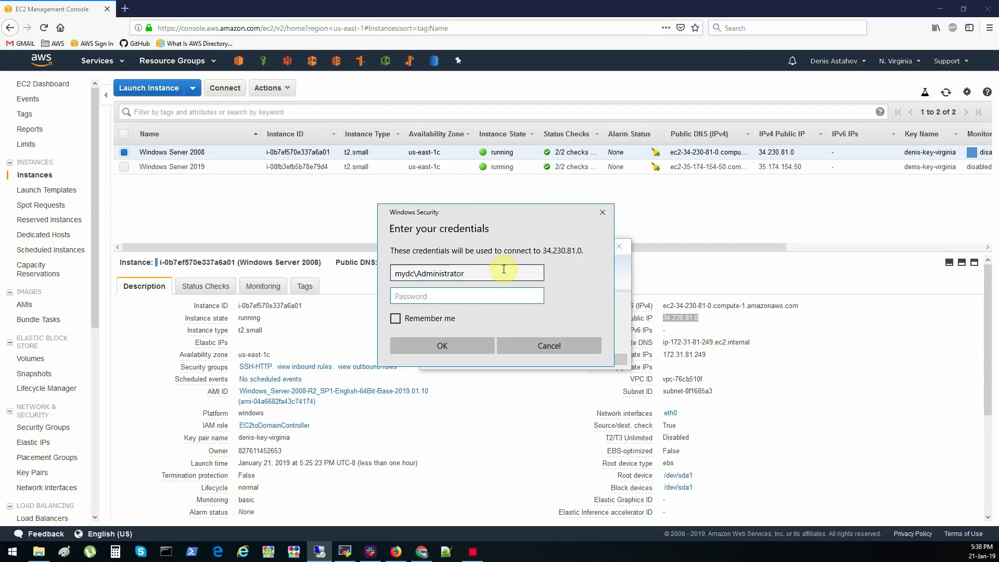
{"action": "type", "text": "********"}
{"action": "left_click", "coordinate": [447, 346]}
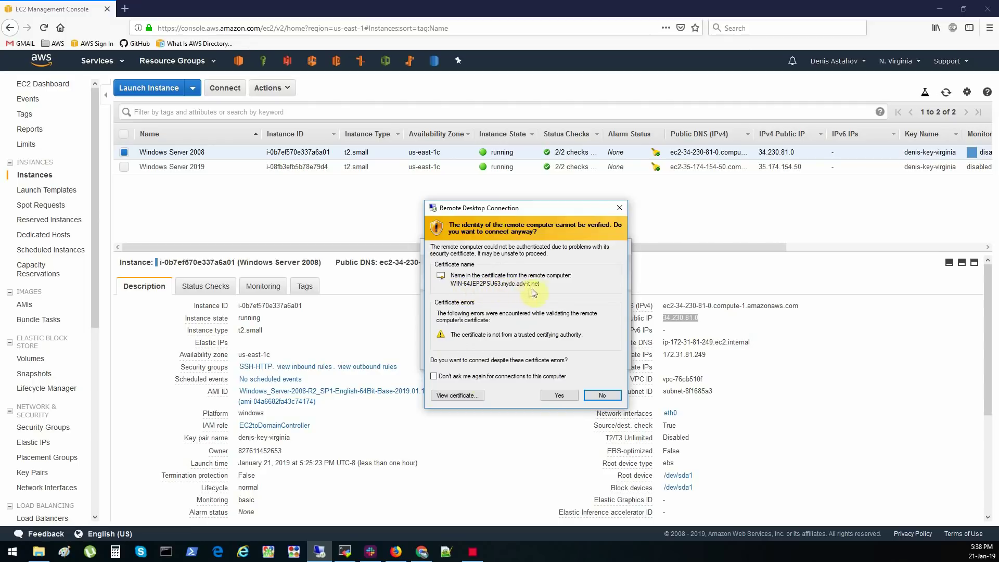
Accept the remote computer's untrusted certificate without being asked again, and maximize the Windows Server 2008 session window
{"action": "left_click", "coordinate": [549, 377]}
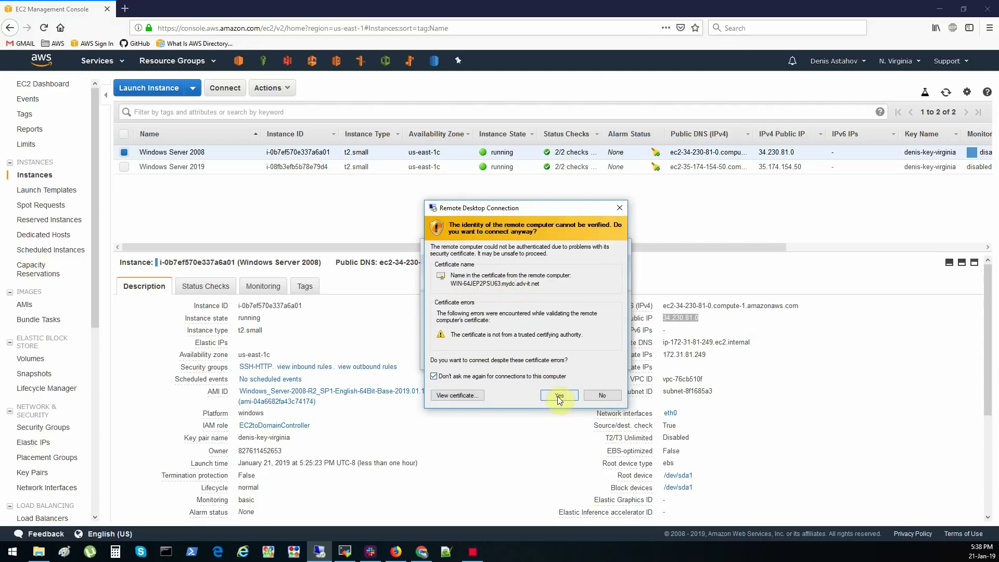
{"action": "left_click", "coordinate": [559, 397]}
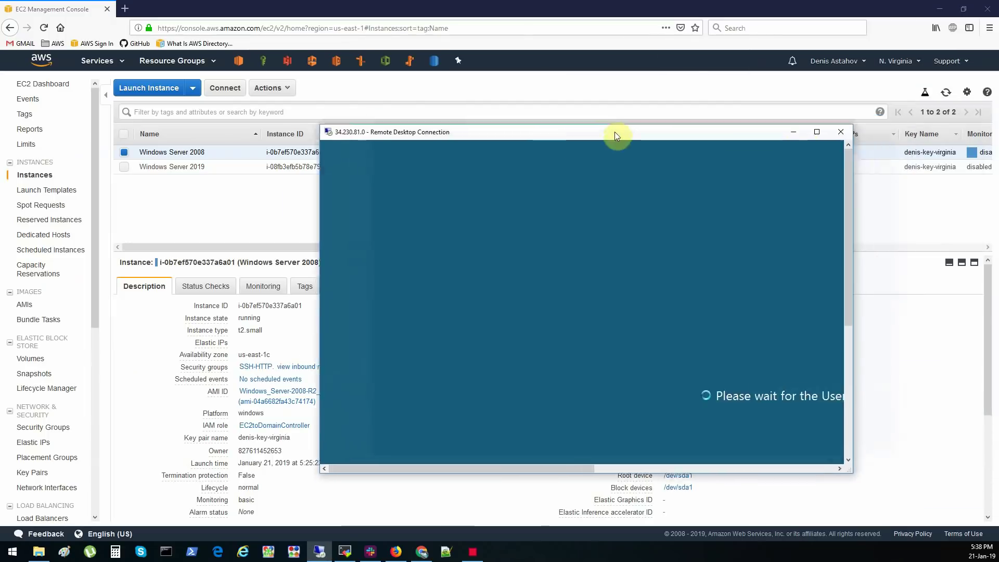
{"action": "left_click_drag", "start_coordinate": [614, 132], "coordinate": [473, 159]}
{"action": "double_click", "coordinate": [472, 159]}
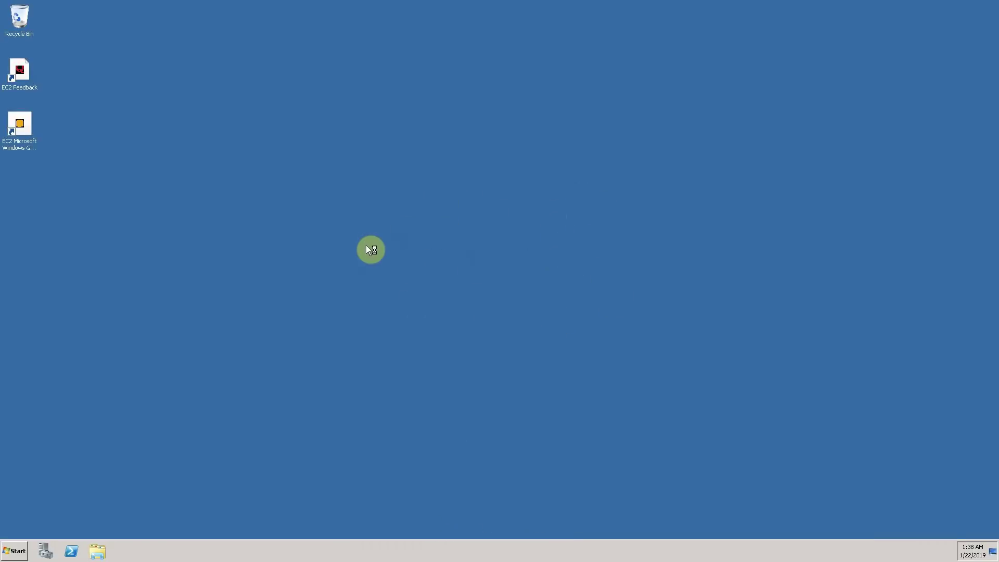
Lock the Windows Server 2008 session to show its logon domain, and unlock it with the account password
{"action": "left_click", "coordinate": [14, 551]}
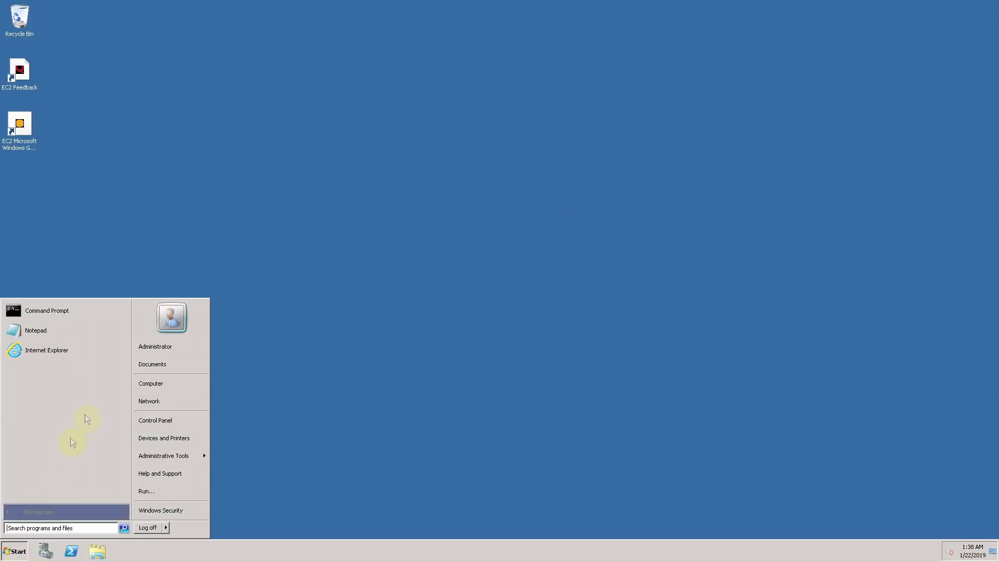
{"action": "left_click", "coordinate": [166, 526]}
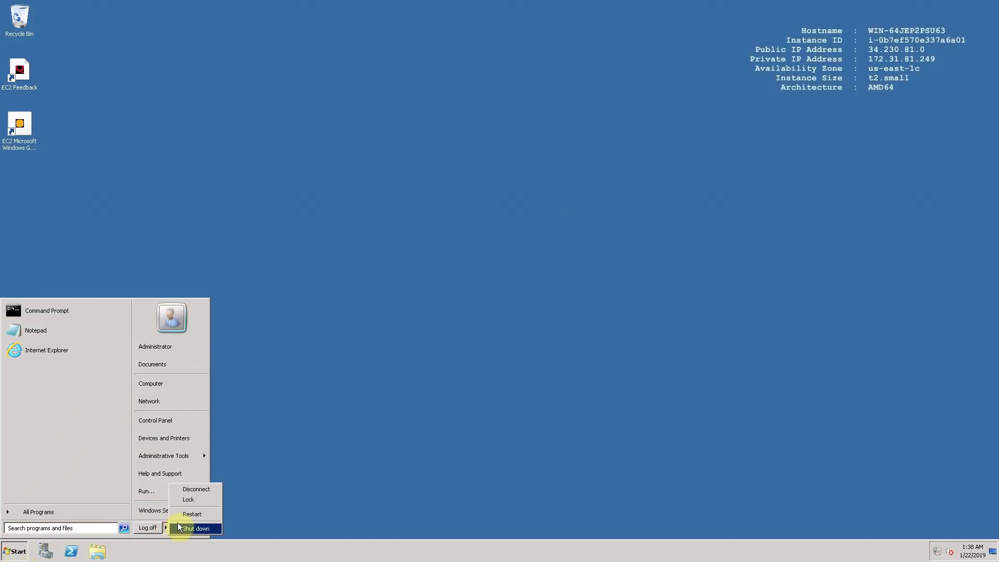
{"action": "left_click", "coordinate": [204, 499]}
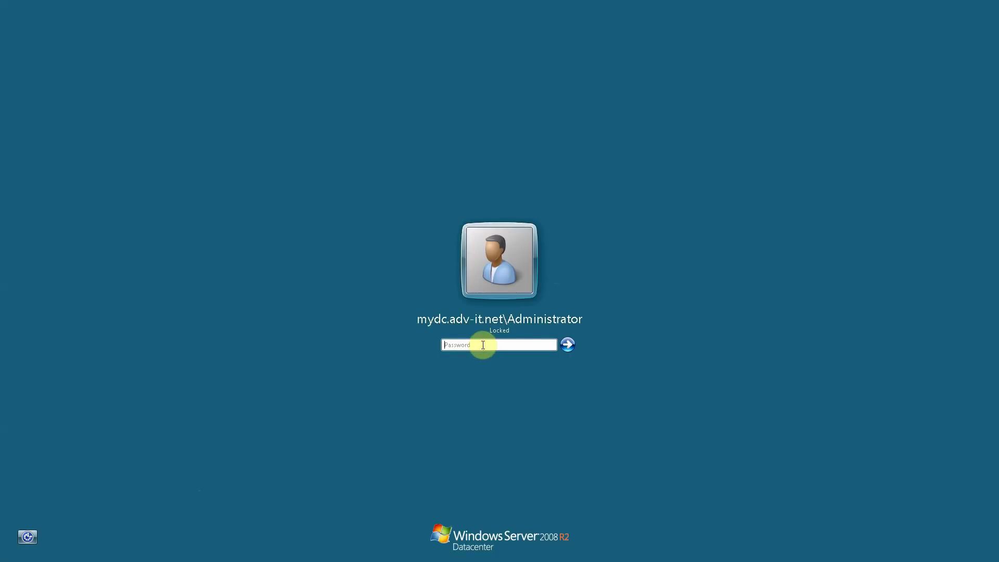
{"action": "type", "text": "•••••"}
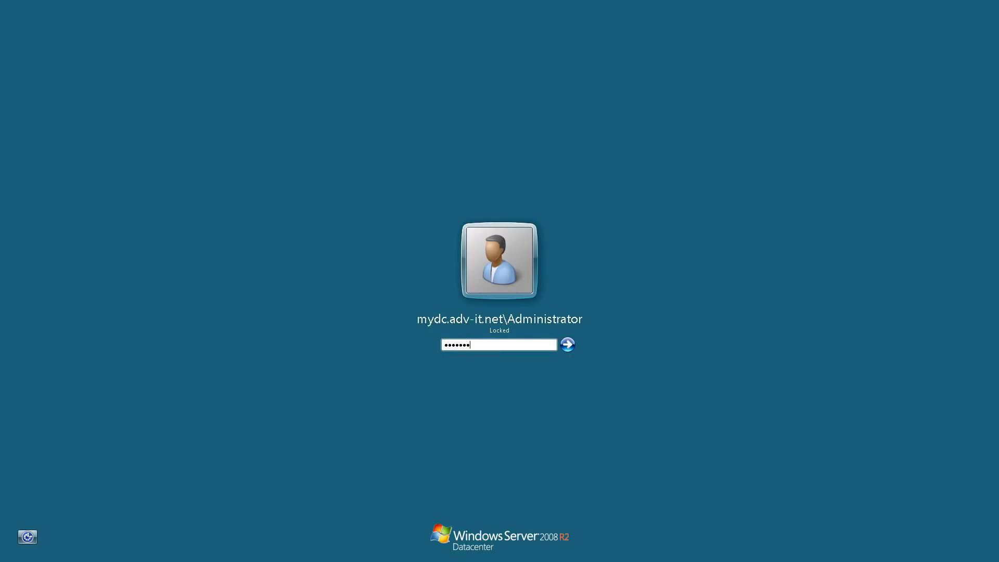
{"action": "key", "text": "Return"}
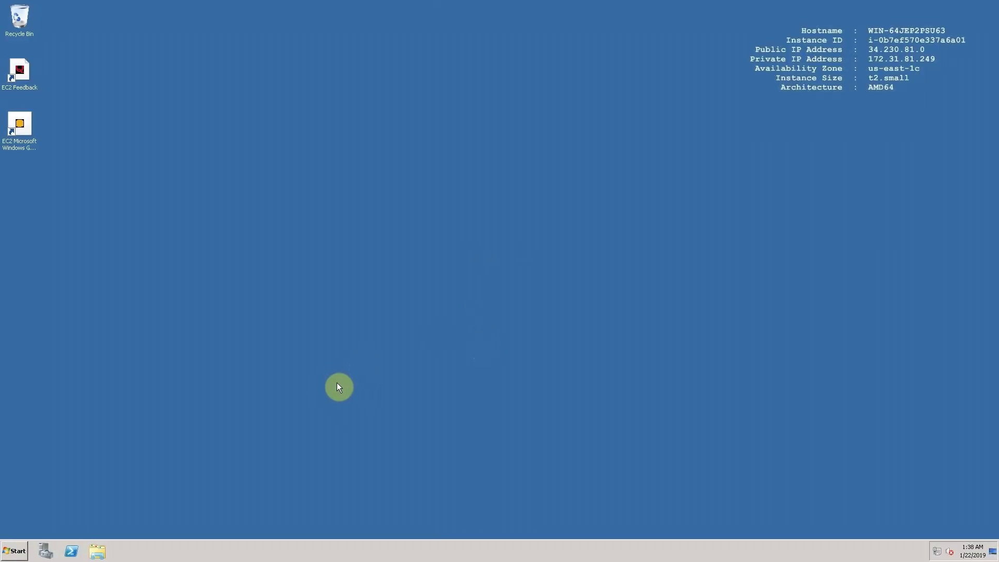
Return from the remote session to the EC2 instances list and copy the Windows Server 2019 instance's public IP
{"action": "mouse_move", "coordinate": [711, 4]}
{"action": "left_click", "coordinate": [604, 6]}
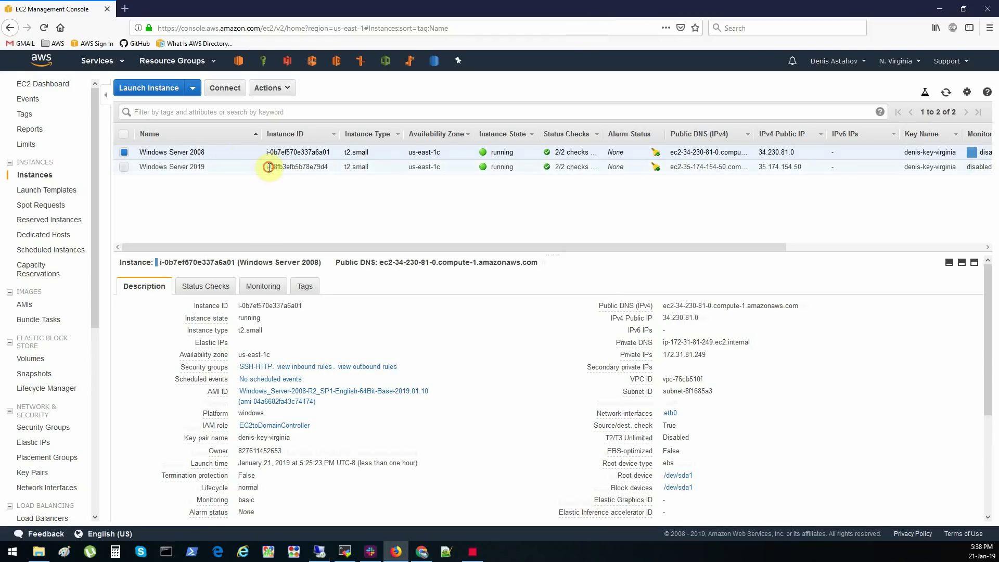
{"action": "left_click", "coordinate": [268, 166]}
{"action": "left_click", "coordinate": [715, 318]}
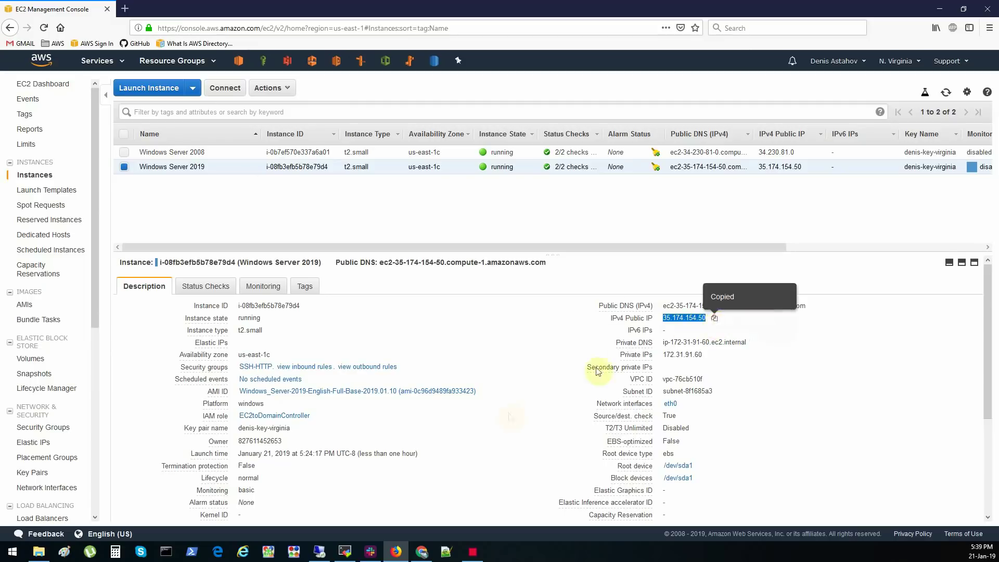
{"action": "right_click", "coordinate": [319, 550]}
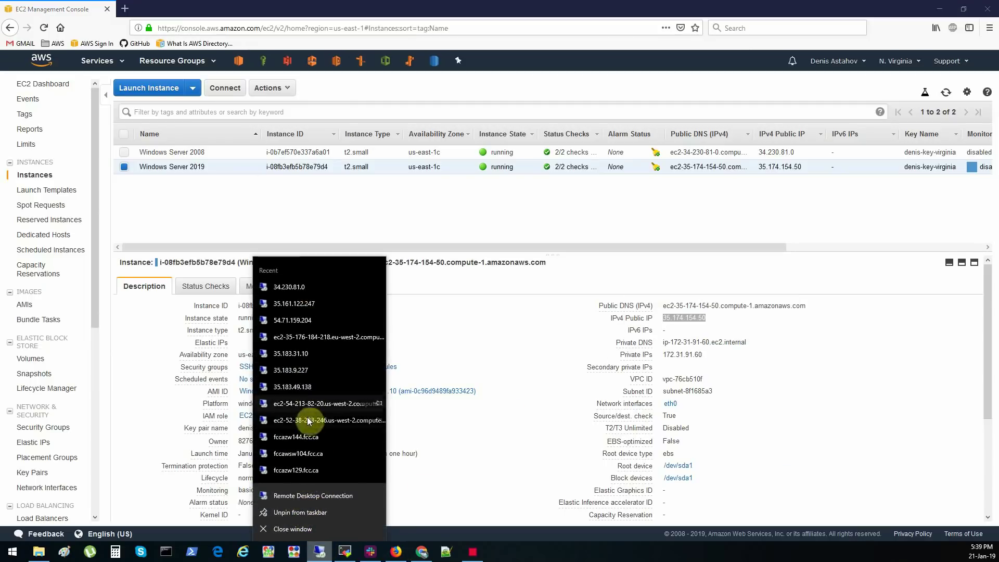
{"action": "left_click", "coordinate": [298, 512]}
{"action": "right_click", "coordinate": [320, 552]}
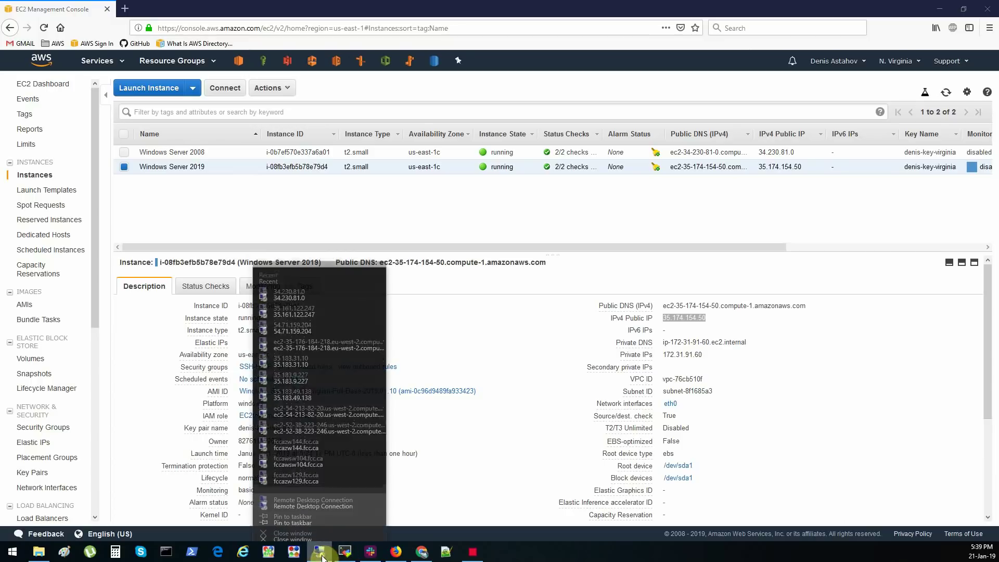
{"action": "left_click", "coordinate": [294, 512]}
Start a second Remote Desktop Connection to 35.174.154.50 and trust it without being asked again
{"action": "right_click", "coordinate": [320, 551]}
{"action": "left_click", "coordinate": [307, 501]}
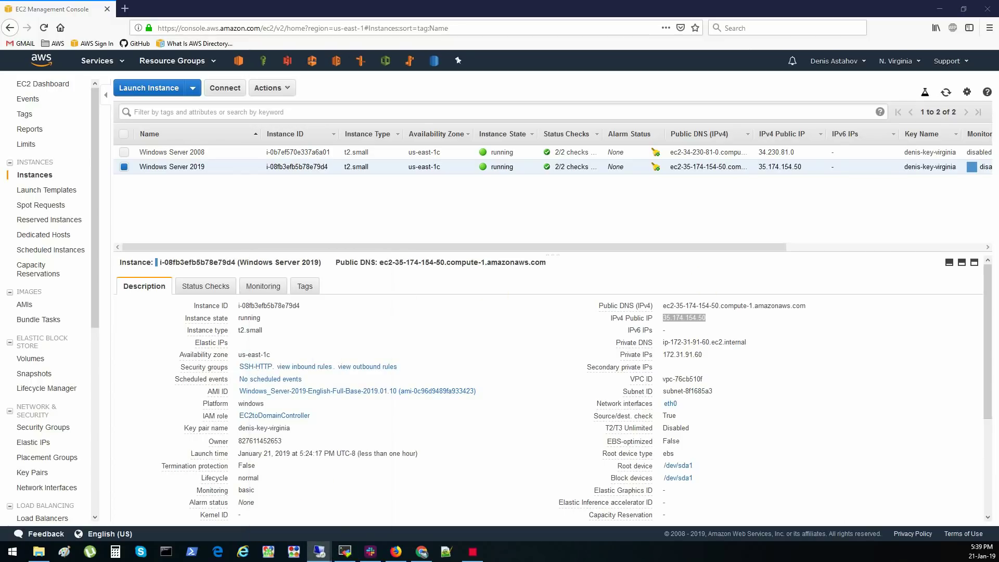
{"action": "key", "text": "ctrl+v"}
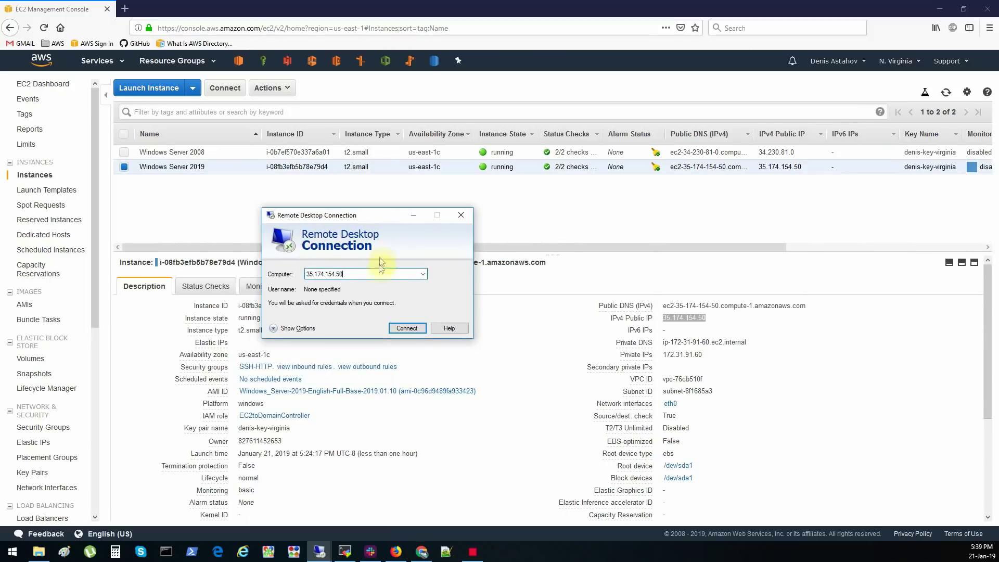
{"action": "left_click", "coordinate": [411, 329]}
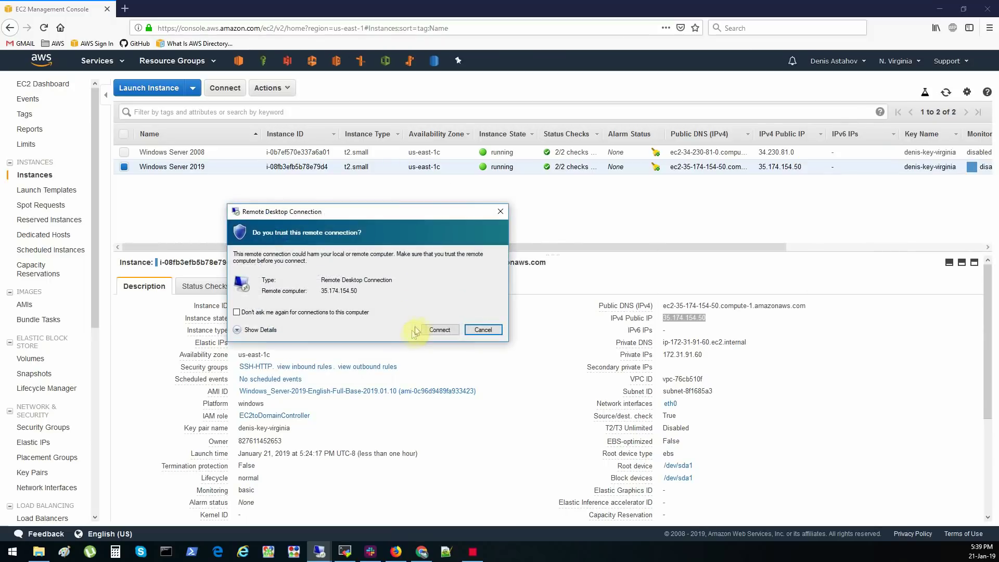
{"action": "left_click", "coordinate": [348, 313]}
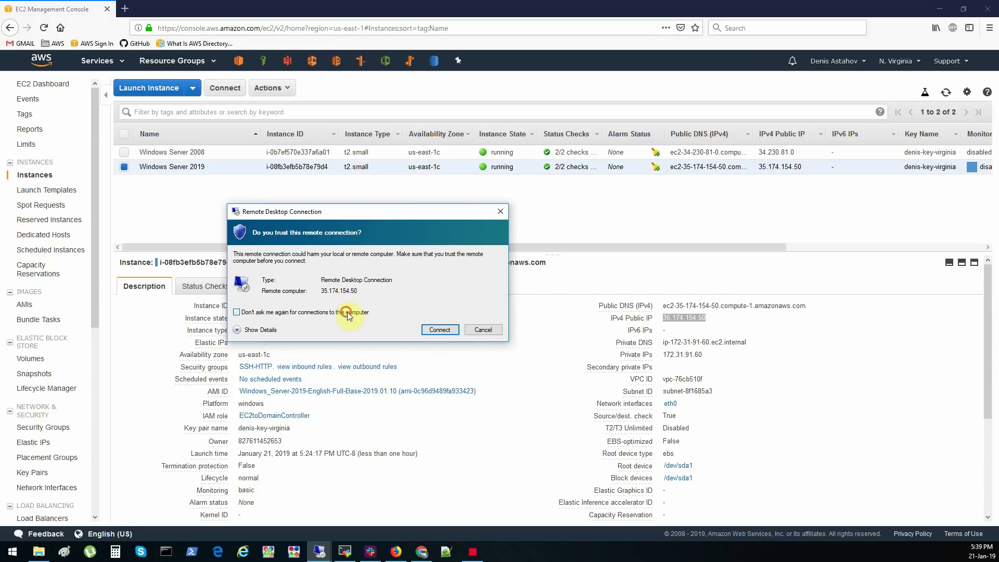
{"action": "left_click", "coordinate": [437, 330]}
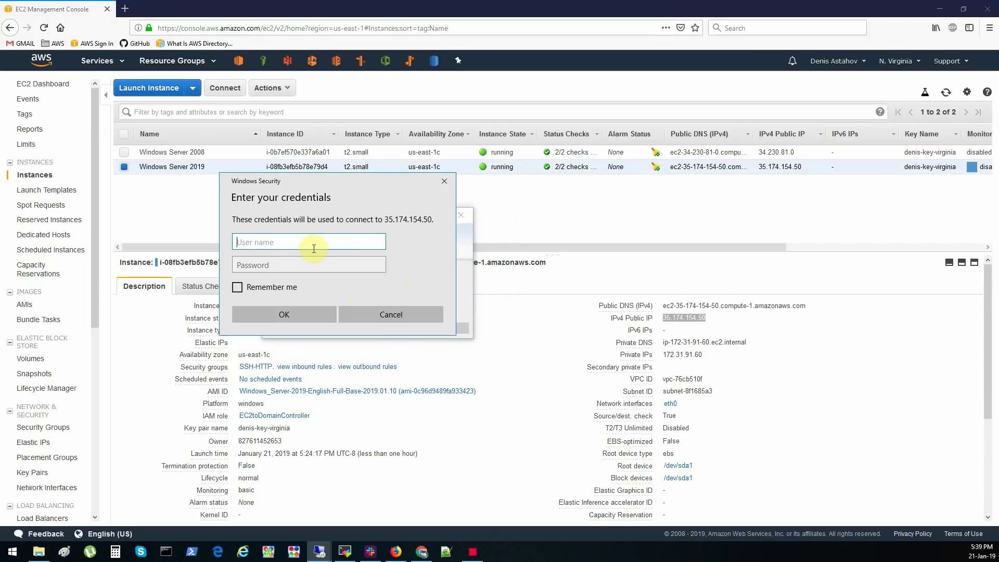
Sign in to the Windows Server 2019 instance as mydc\administrator with the account password, and accept its certificate without being asked again
{"action": "type", "text": "mydc\\Administrator"}
{"action": "key", "text": "Tab"}
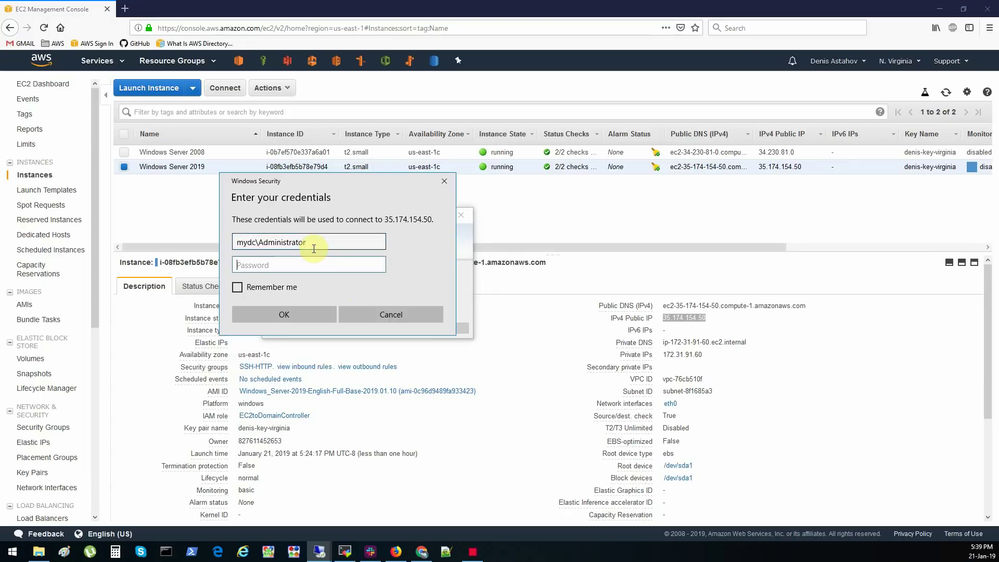
{"action": "left_click", "coordinate": [260, 266]}
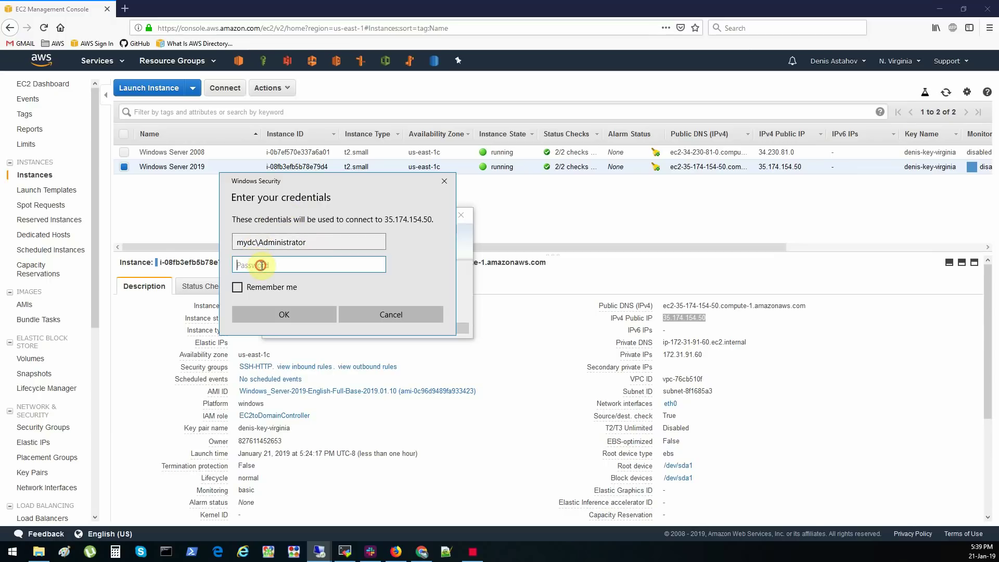
{"action": "left_click", "coordinate": [262, 244]}
{"action": "key", "text": "BackSpace"}
{"action": "type", "text": "a"}
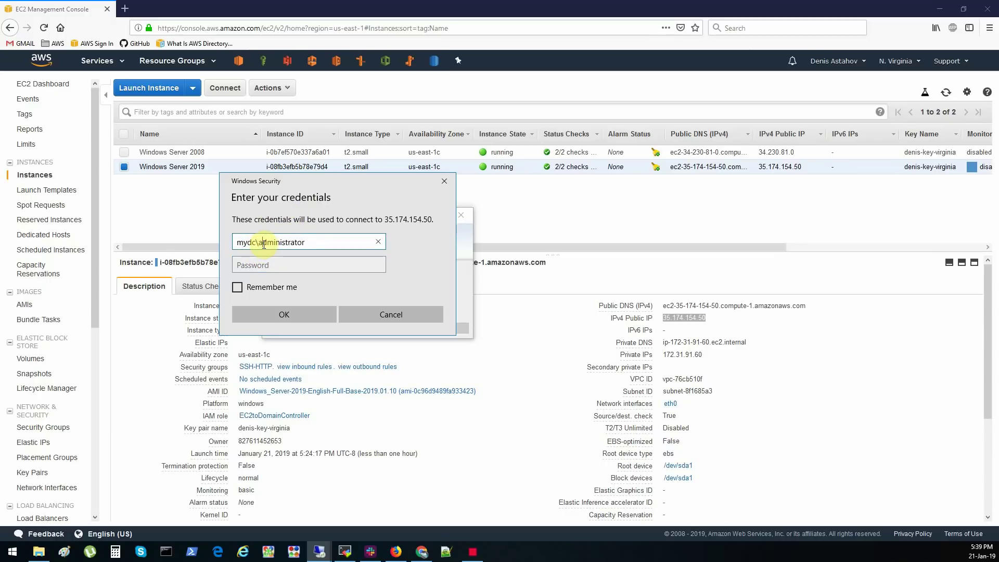
{"action": "left_click", "coordinate": [270, 264]}
{"action": "type", "text": "•••••••"}
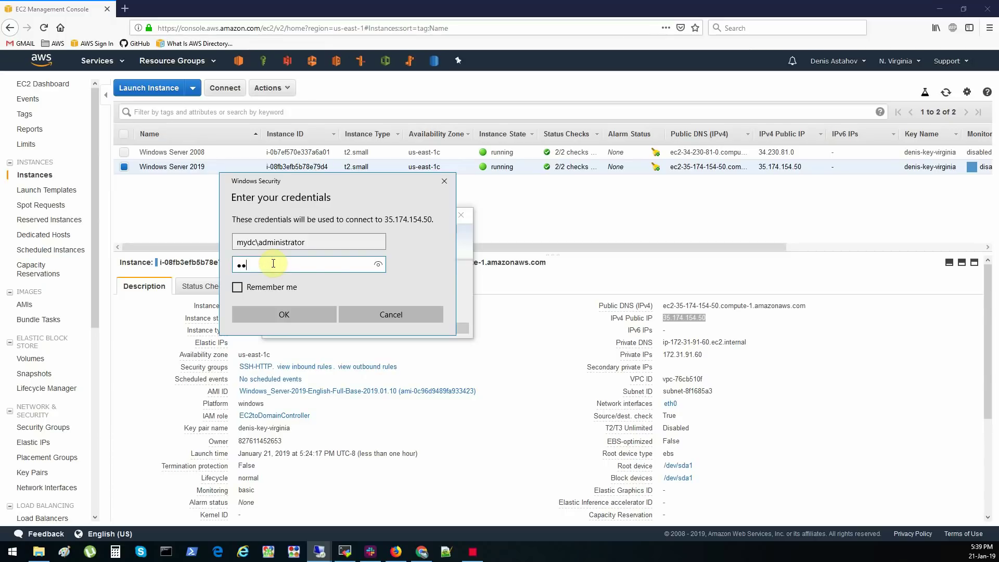
{"action": "key", "text": "Return"}
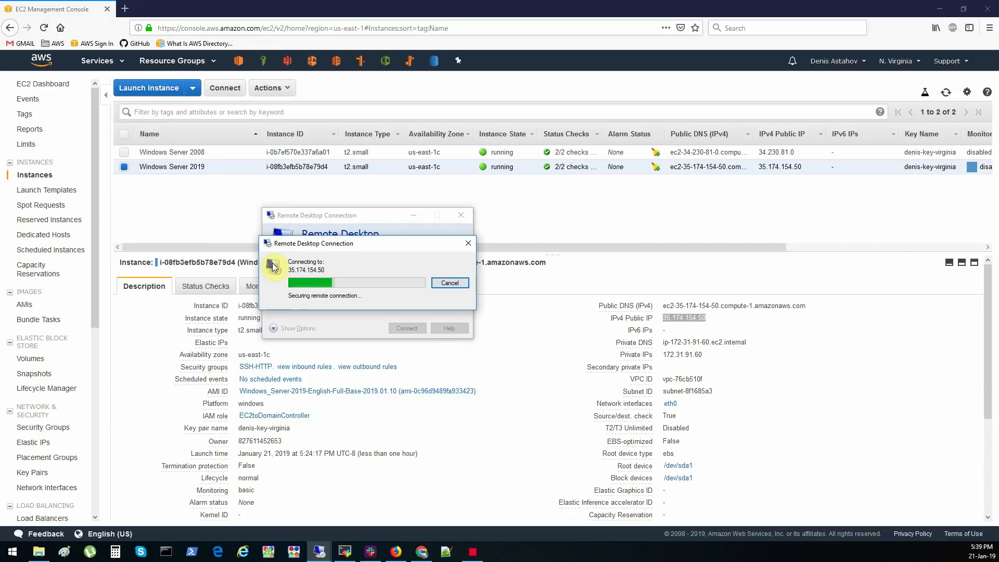
{"action": "left_click", "coordinate": [349, 346]}
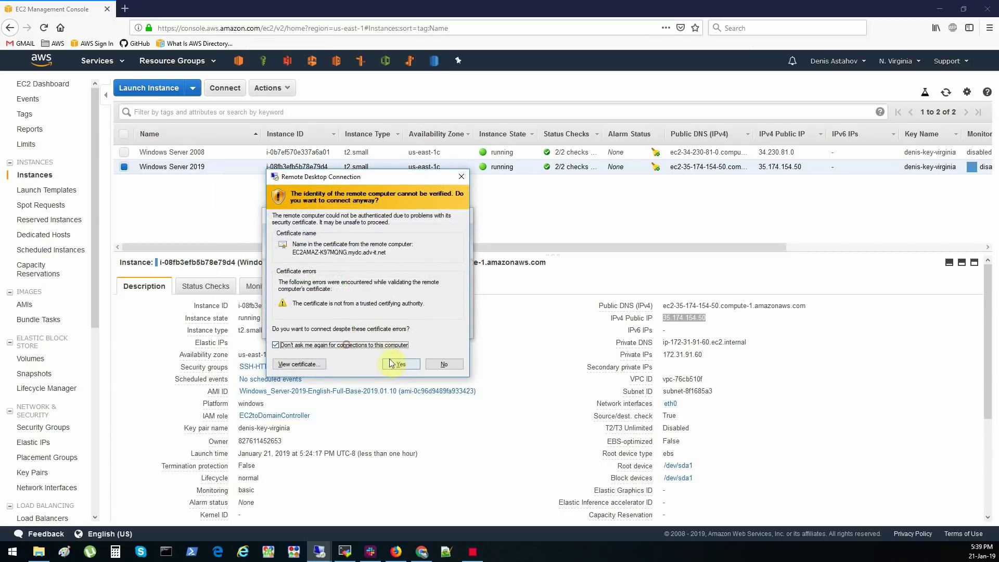
{"action": "left_click", "coordinate": [395, 365]}
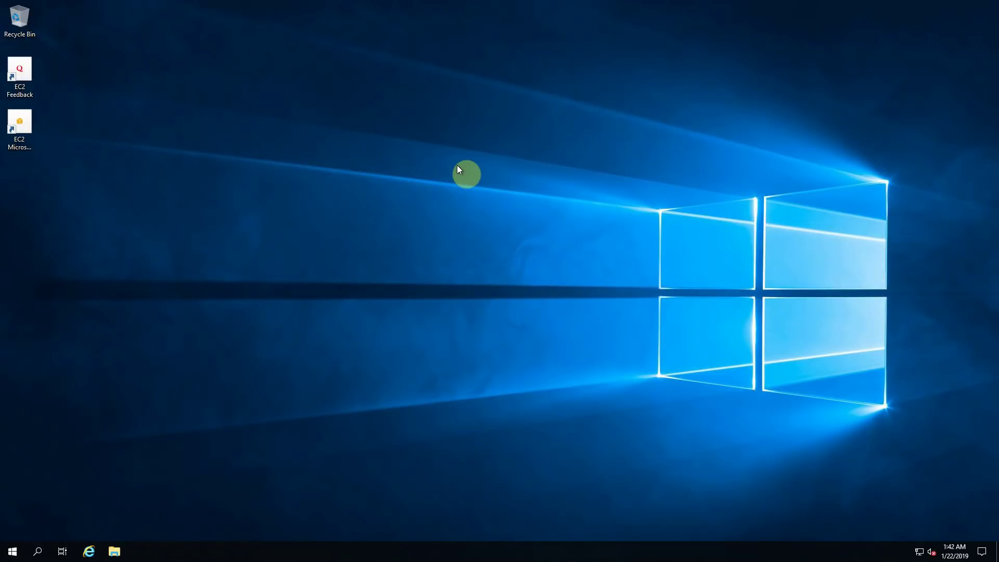
{"action": "left_click_drag", "start_coordinate": [443, 183], "coordinate": [444, 254]}
{"action": "left_click_drag", "start_coordinate": [587, 158], "coordinate": [348, 342]}
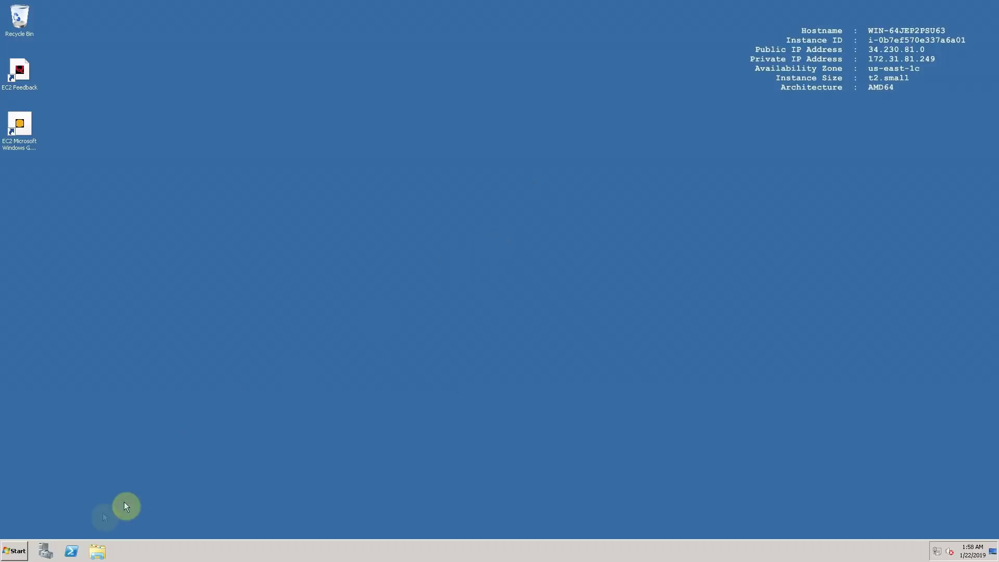
Install the Active Directory Domain Services role on the Windows Server 2008 instance through Server Manager, and close Server Manager when finished
{"action": "left_click", "coordinate": [49, 553]}
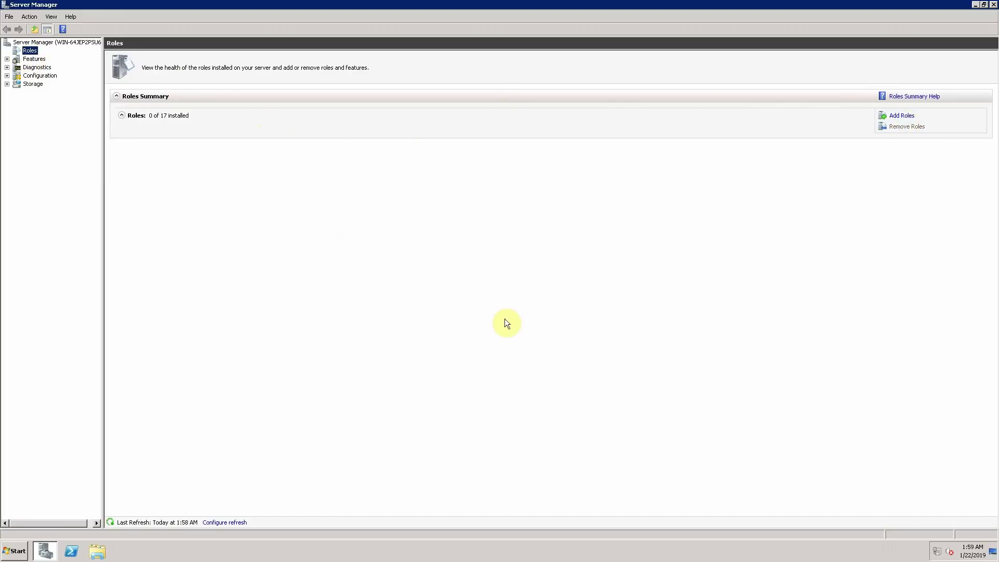
{"action": "left_click", "coordinate": [905, 120]}
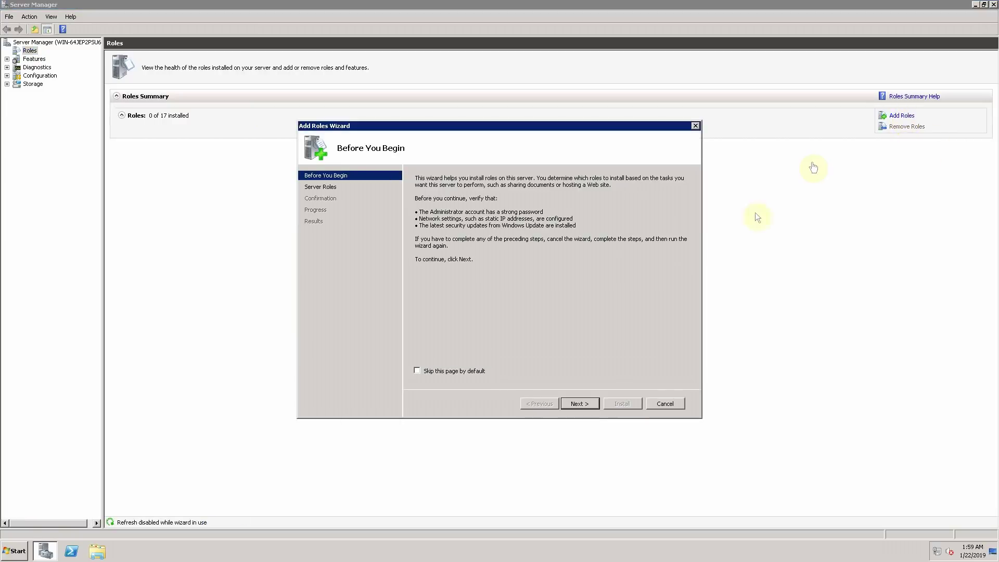
{"action": "left_click", "coordinate": [588, 403]}
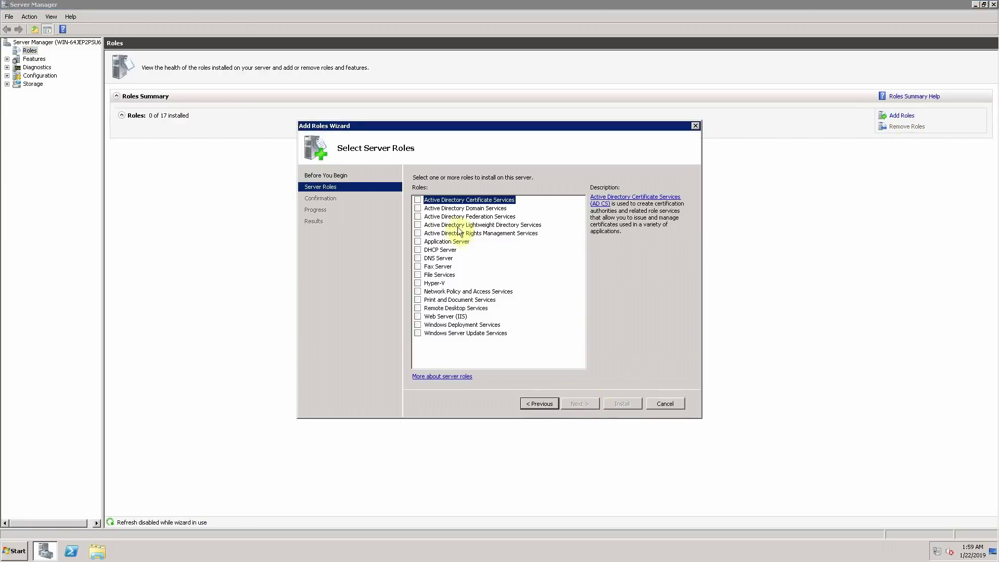
{"action": "left_click", "coordinate": [418, 208]}
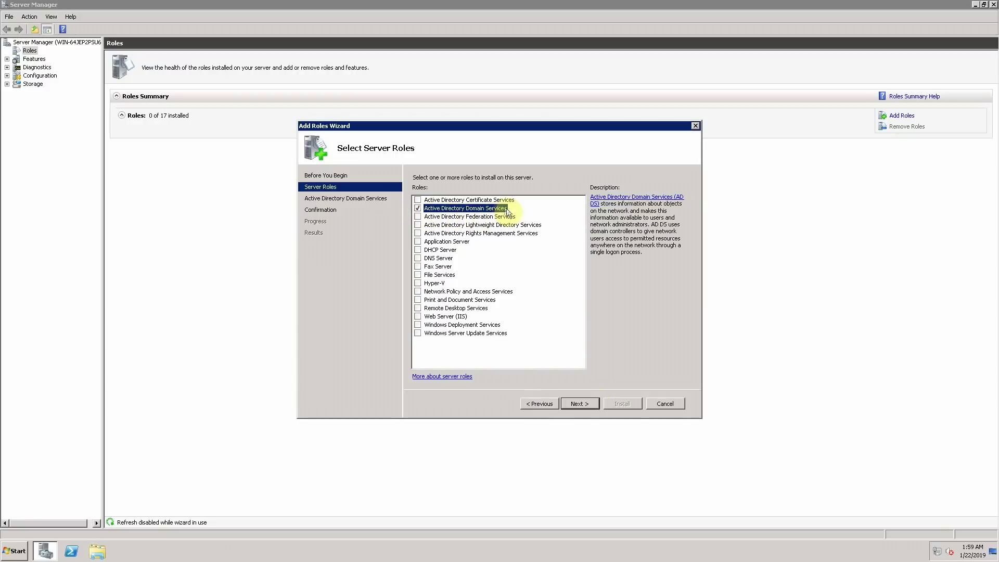
{"action": "left_click", "coordinate": [586, 402]}
{"action": "left_click", "coordinate": [587, 405]}
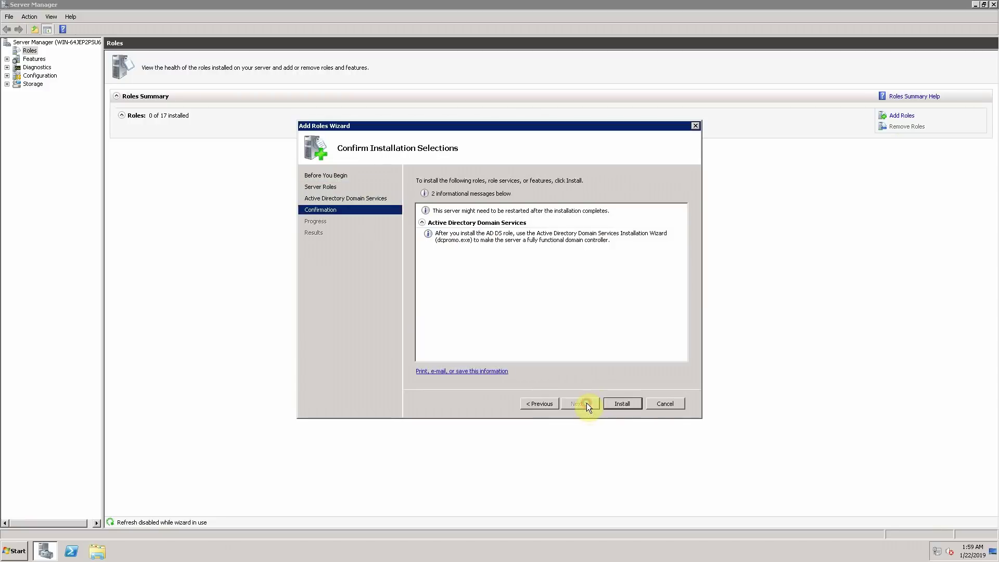
{"action": "left_click", "coordinate": [621, 405]}
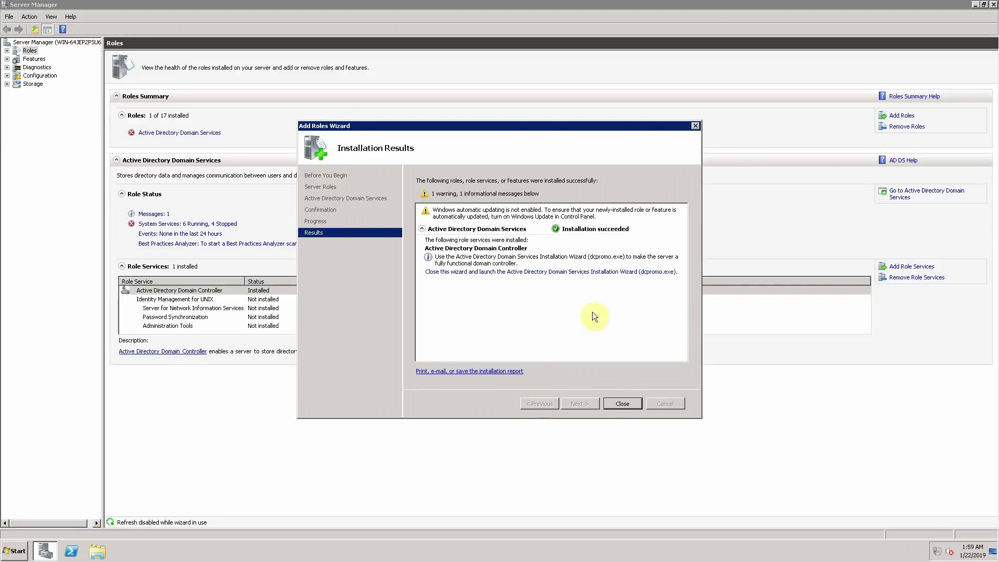
{"action": "left_click", "coordinate": [619, 405]}
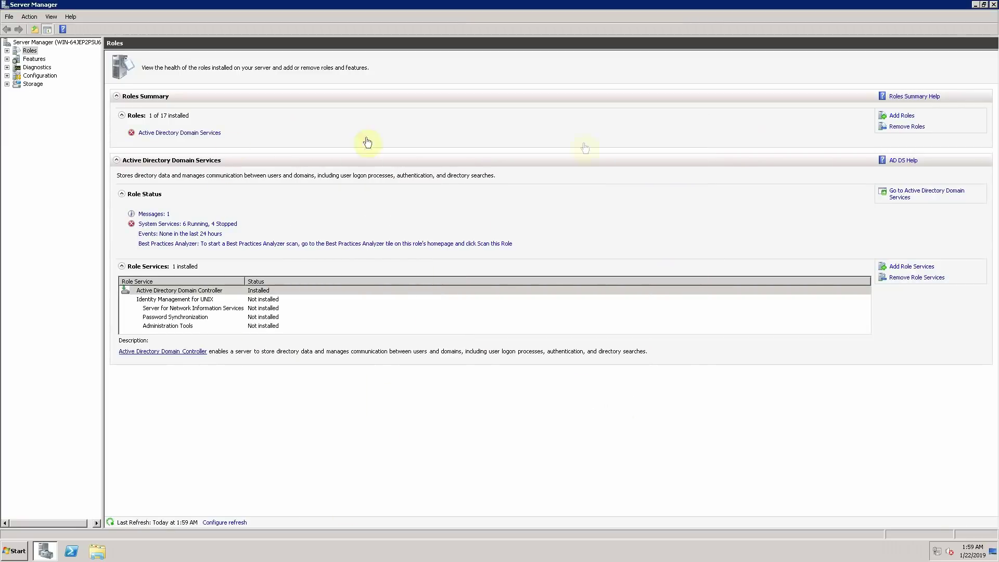
{"action": "left_click", "coordinate": [993, 4]}
Open Active Directory Users and Computers from the administrative tools, maximize it and widen its console tree
{"action": "left_click", "coordinate": [14, 551]}
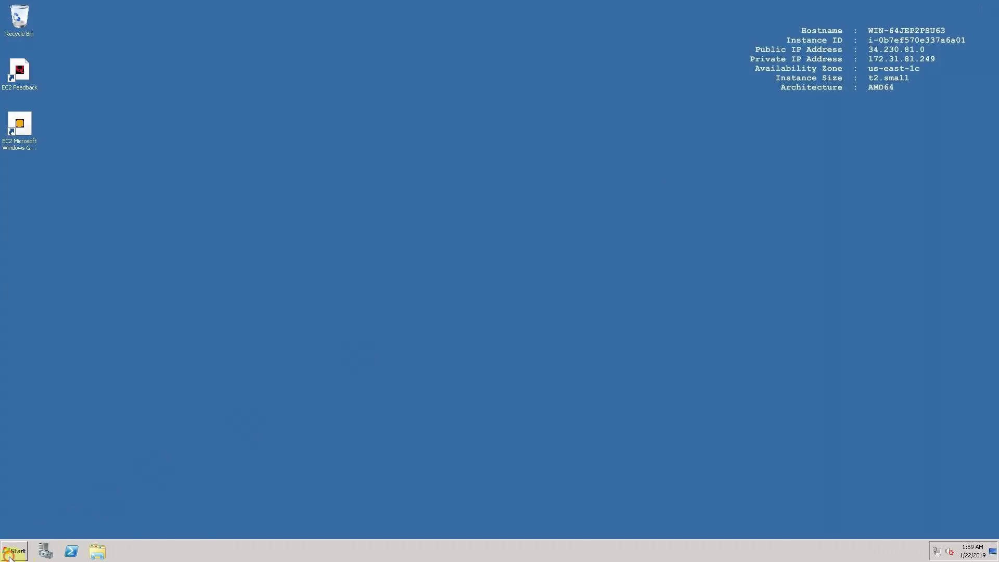
{"action": "mouse_move", "coordinate": [176, 463]}
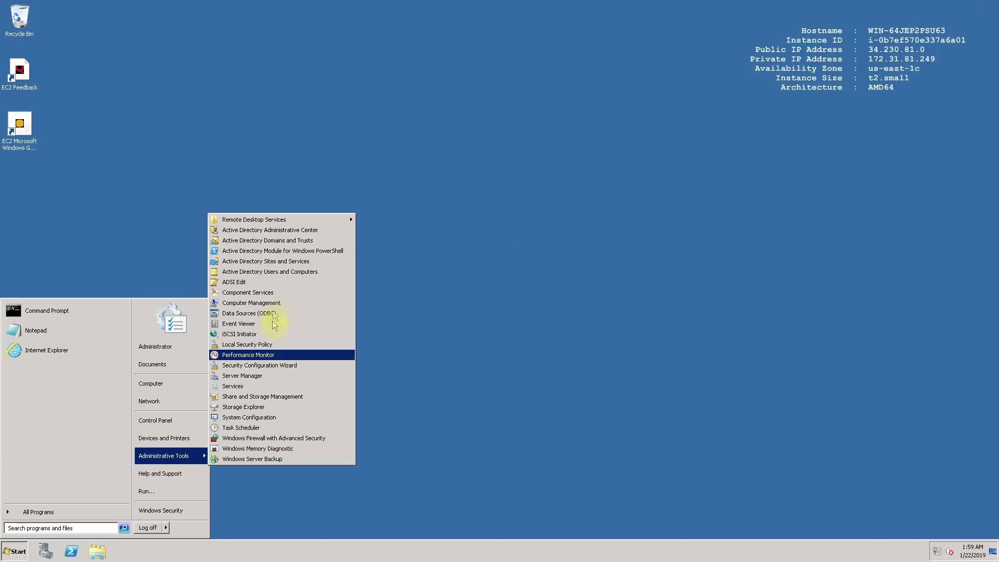
{"action": "left_click", "coordinate": [273, 272]}
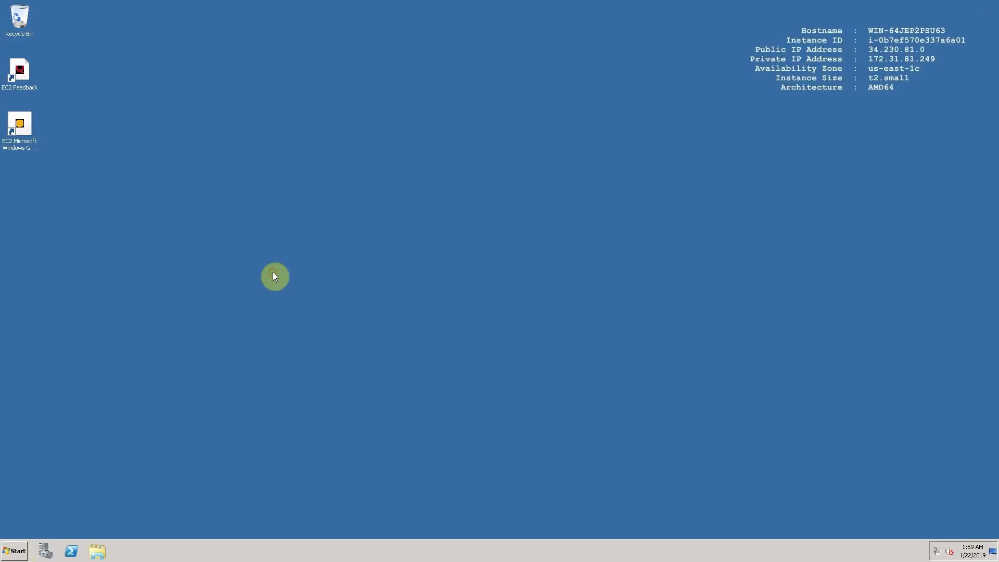
{"action": "left_click_drag", "start_coordinate": [330, 54], "coordinate": [635, 129]}
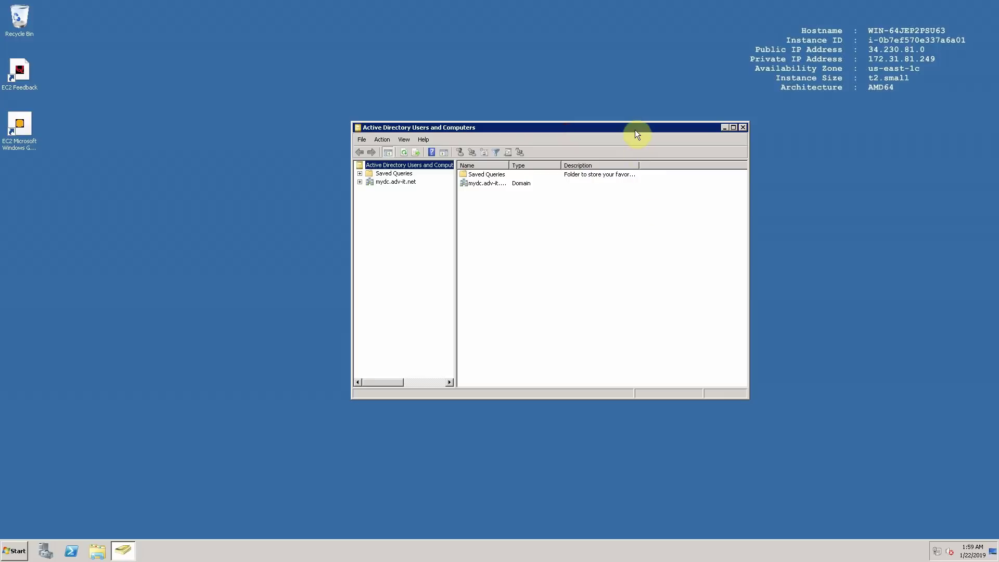
{"action": "double_click", "coordinate": [635, 130]}
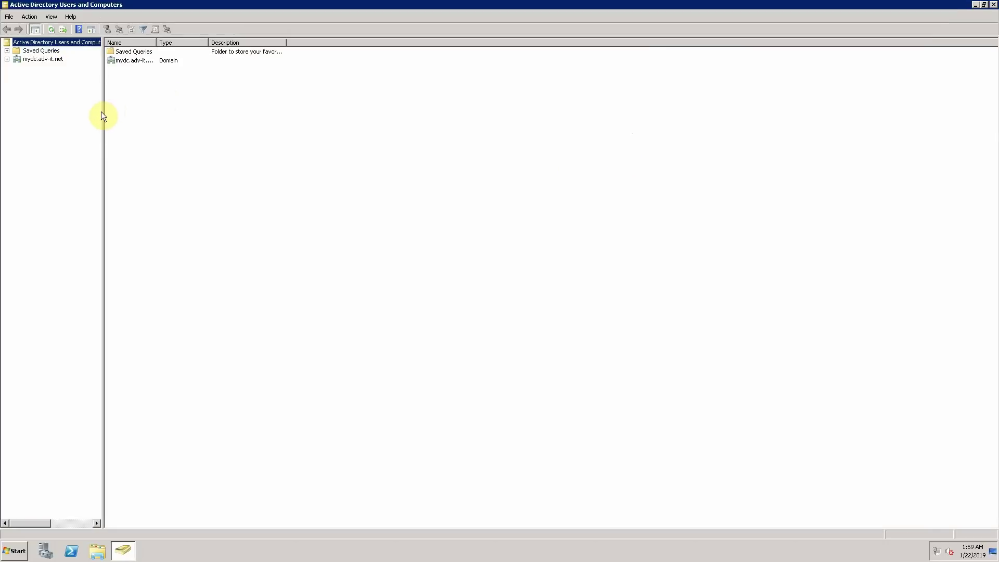
{"action": "left_click_drag", "start_coordinate": [102, 113], "coordinate": [227, 130]}
Expand mydc.adv-it.net and examine the full names of the machines in its Computers and Domain Controllers containers
{"action": "left_click", "coordinate": [7, 58]}
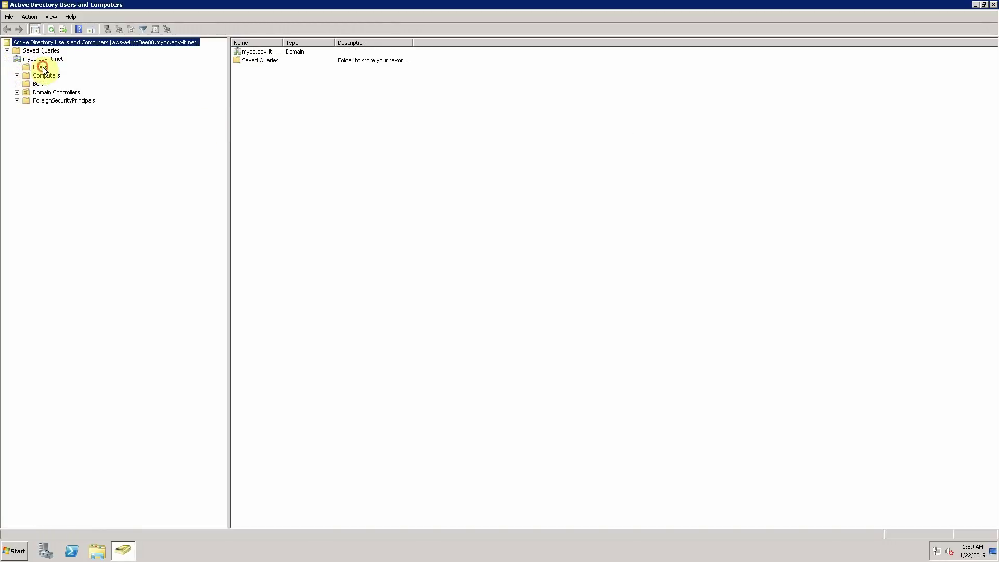
{"action": "left_click", "coordinate": [40, 68]}
{"action": "left_click", "coordinate": [42, 76]}
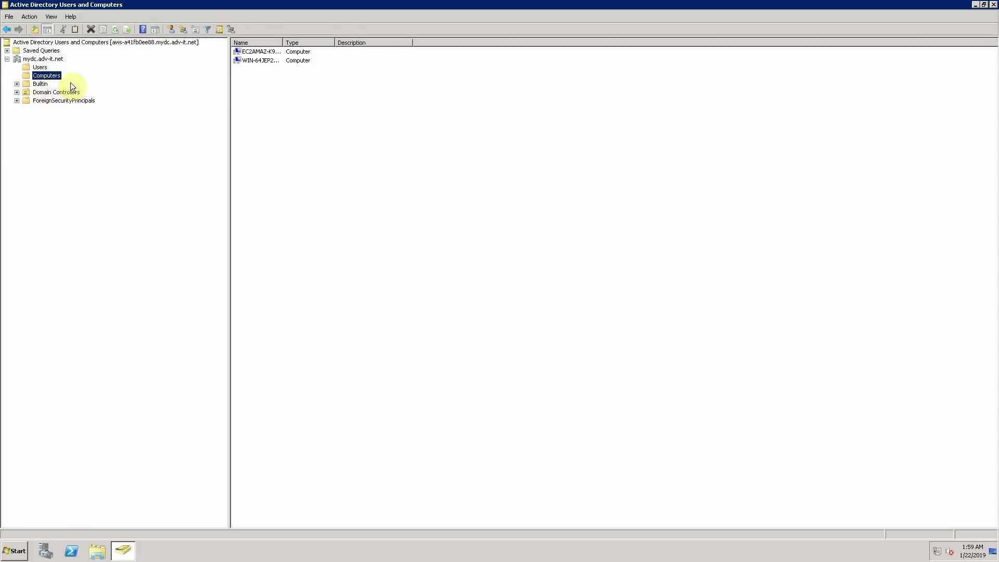
{"action": "left_click_drag", "start_coordinate": [283, 42], "coordinate": [351, 42]}
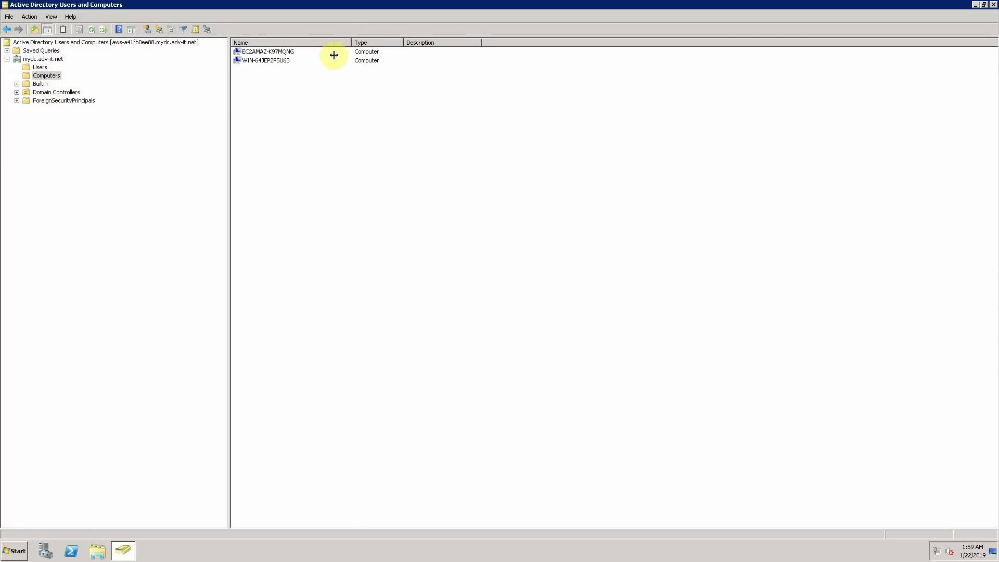
{"action": "left_click", "coordinate": [41, 93]}
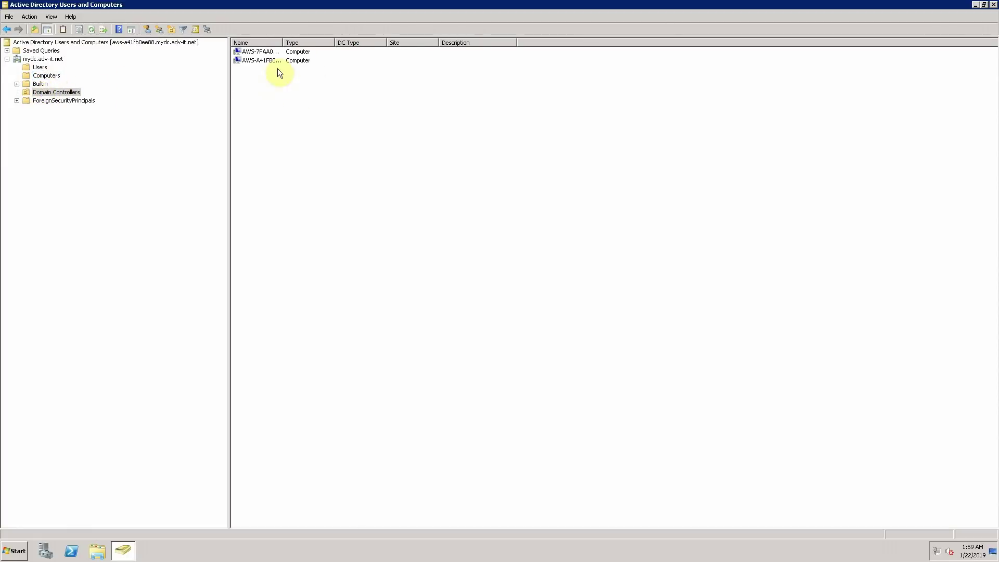
{"action": "left_click_drag", "start_coordinate": [283, 42], "coordinate": [364, 43]}
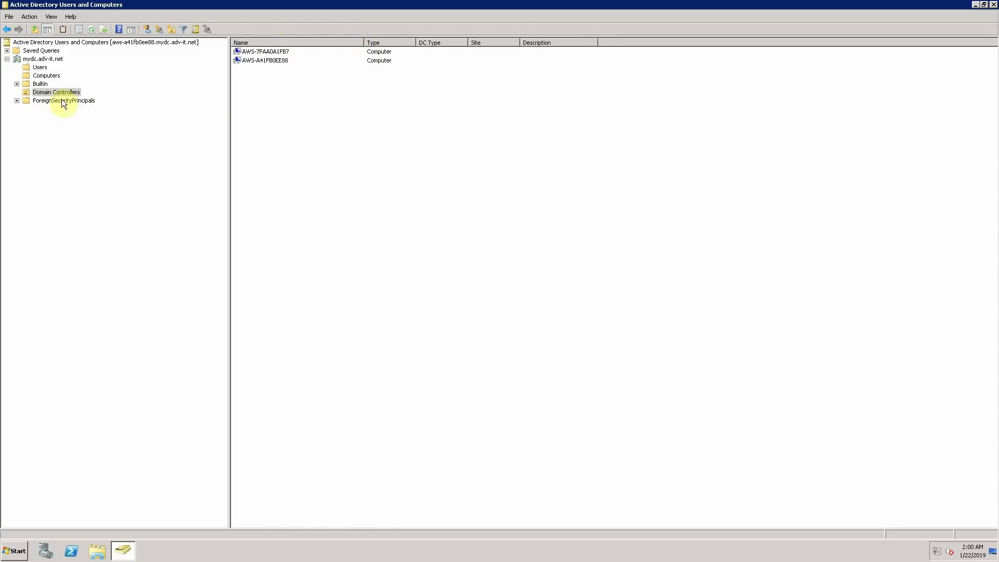
{"action": "left_click", "coordinate": [45, 92]}
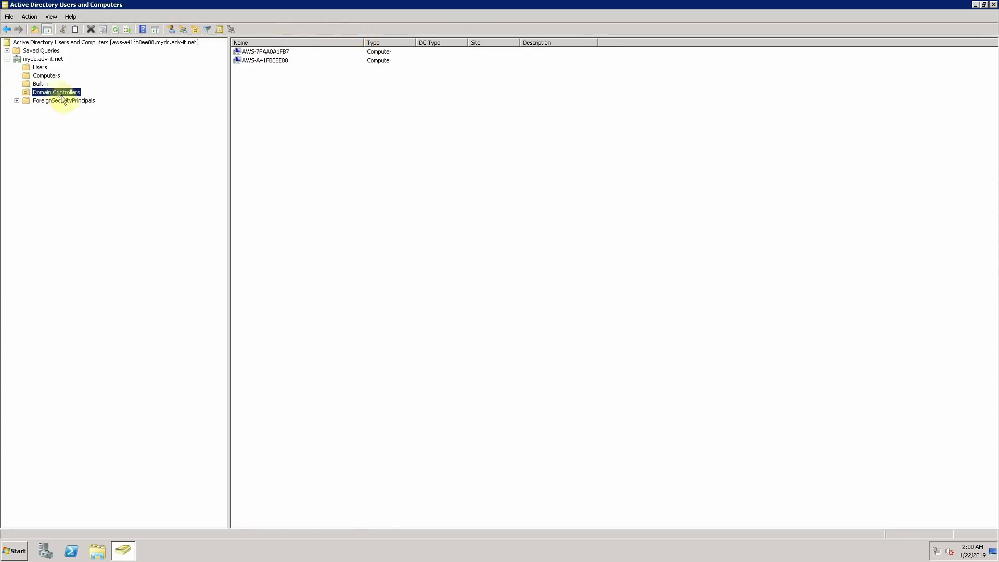
Review the accounts and security groups in the domain's Users container, including the Administrator account
{"action": "left_click", "coordinate": [41, 68]}
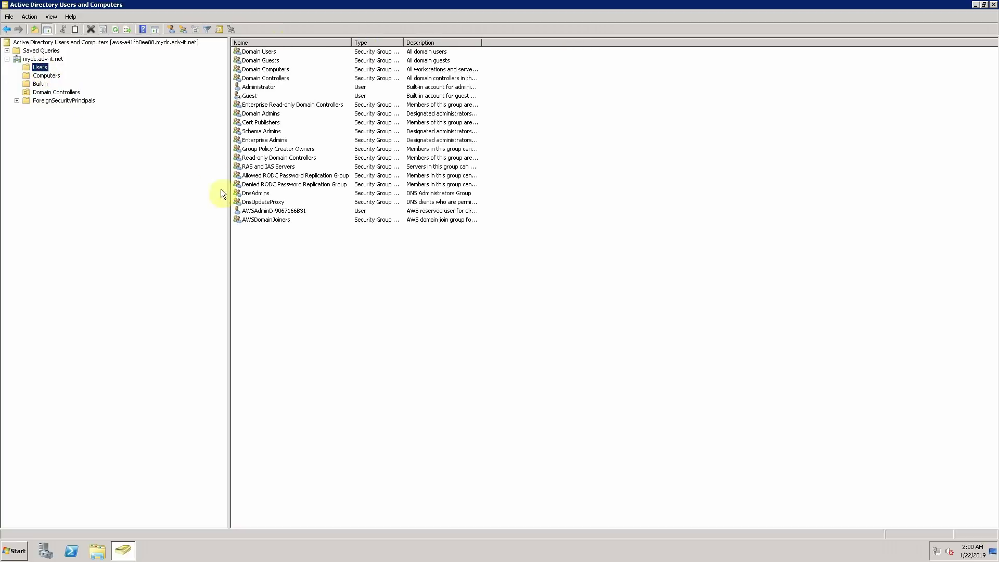
{"action": "left_click", "coordinate": [267, 88]}
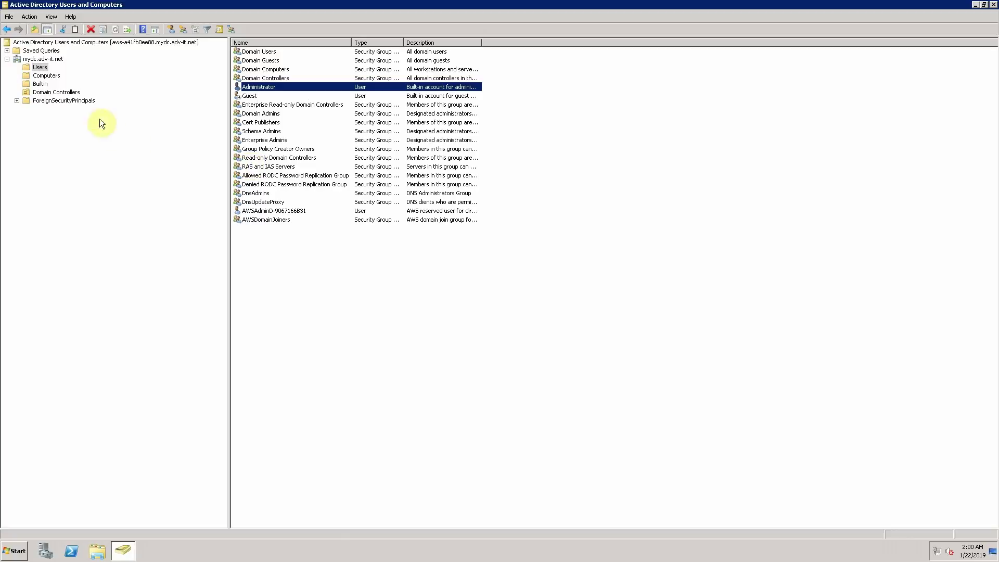
{"action": "right_click", "coordinate": [360, 338]}
{"action": "left_click", "coordinate": [352, 319]}
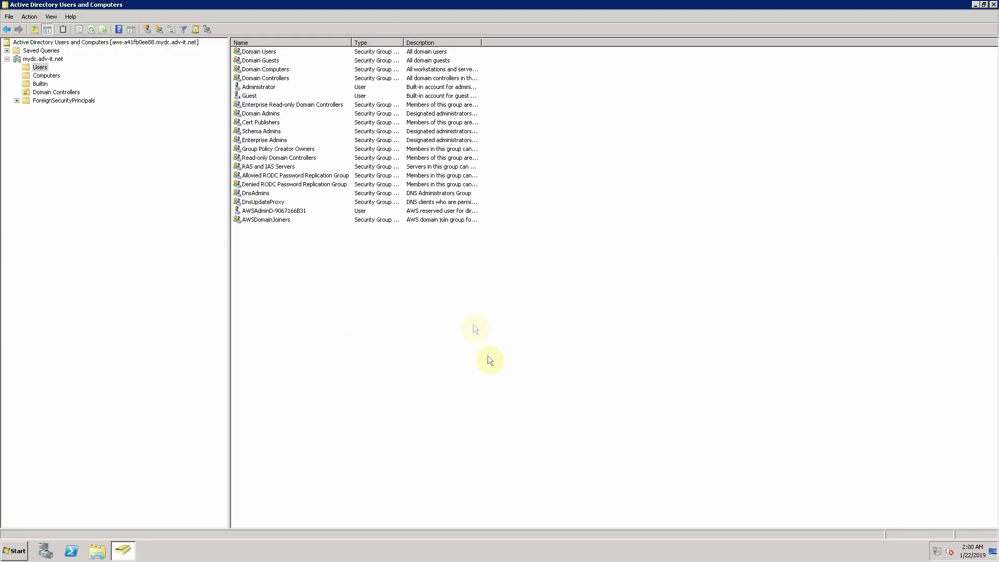
Switch to the Windows Server 2019 remote session, search for Server Manager, and open it maximized
{"action": "mouse_move", "coordinate": [549, 2]}
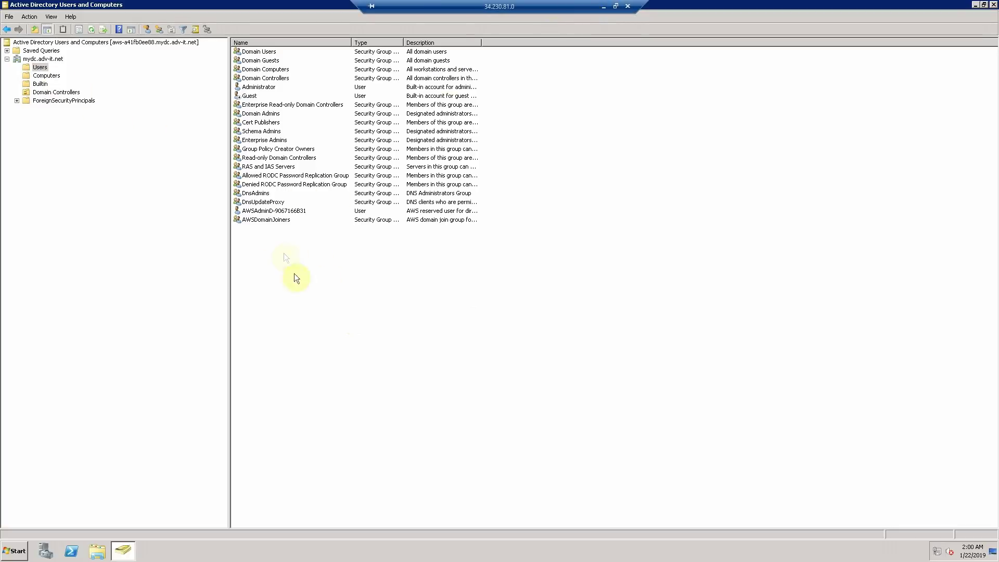
{"action": "left_click", "coordinate": [603, 6]}
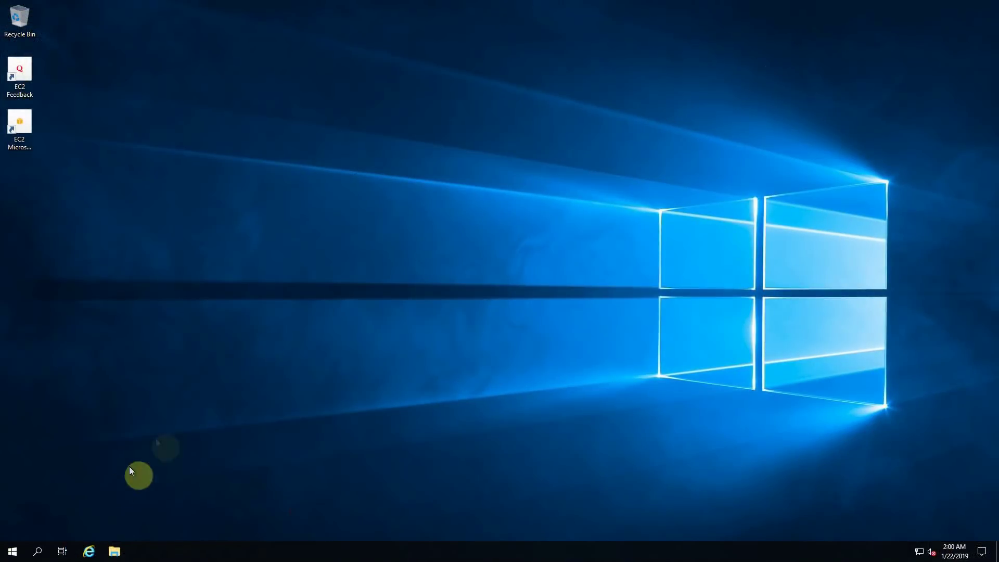
{"action": "left_click", "coordinate": [14, 553]}
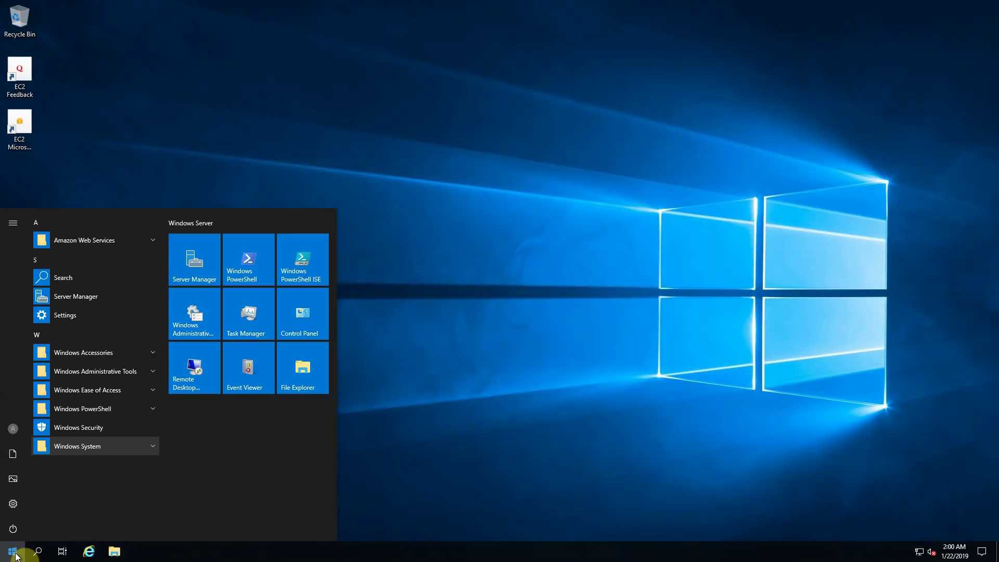
{"action": "type", "text": "server"}
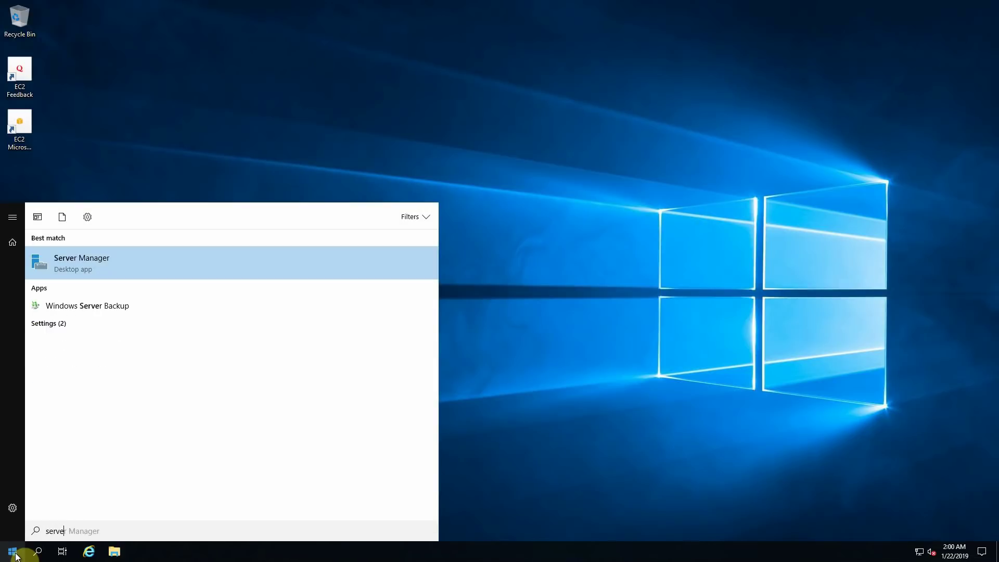
{"action": "left_click", "coordinate": [83, 264]}
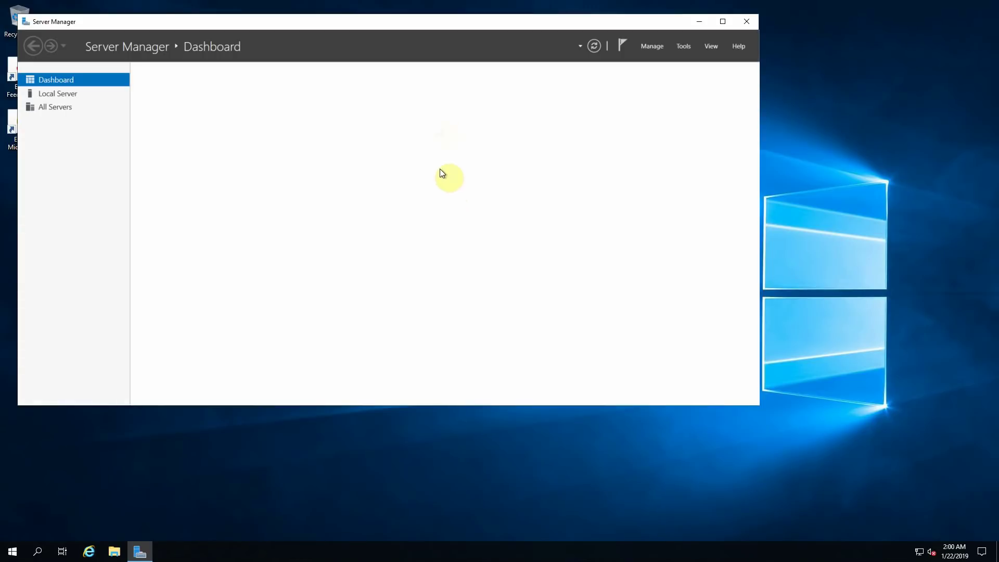
{"action": "double_click", "coordinate": [410, 22]}
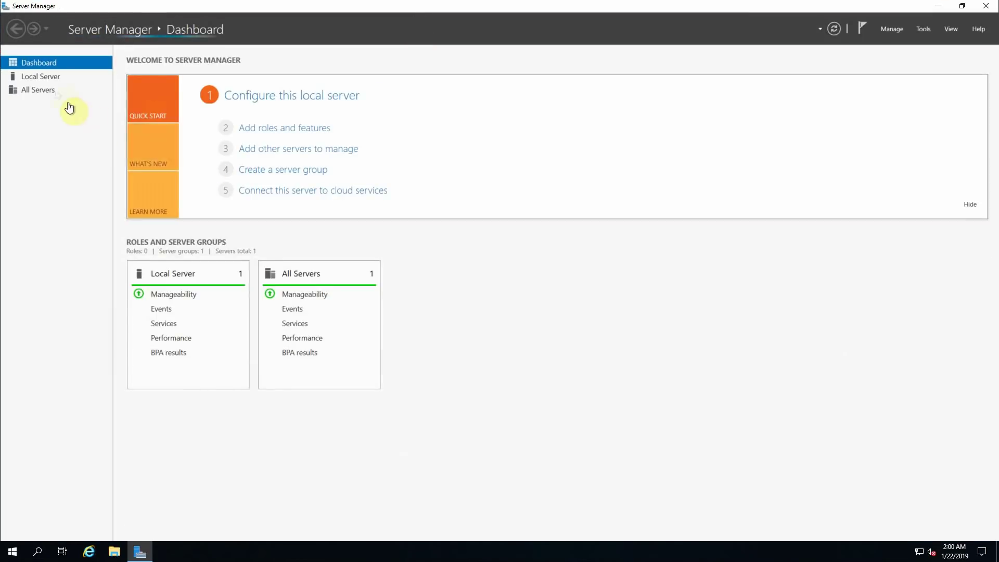
Start a role-based installation on the local server and select Active Directory Domain Services with its required features
{"action": "left_click", "coordinate": [891, 29]}
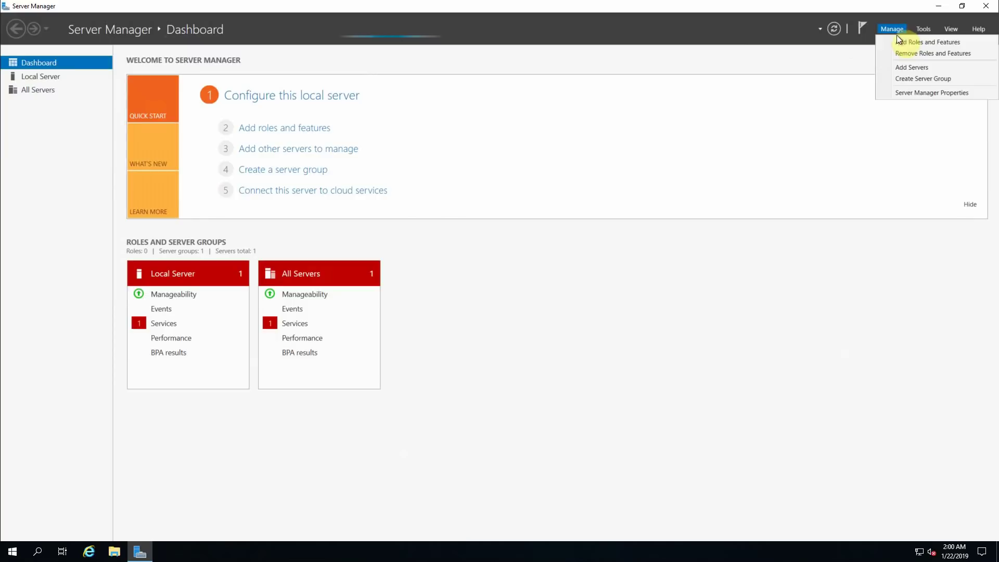
{"action": "left_click", "coordinate": [916, 43]}
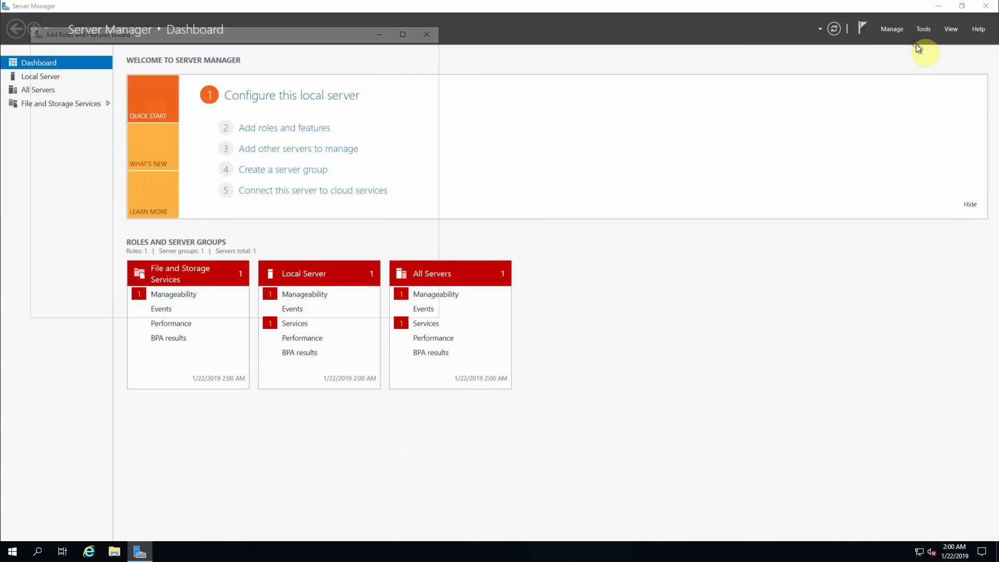
{"action": "left_click", "coordinate": [323, 308]}
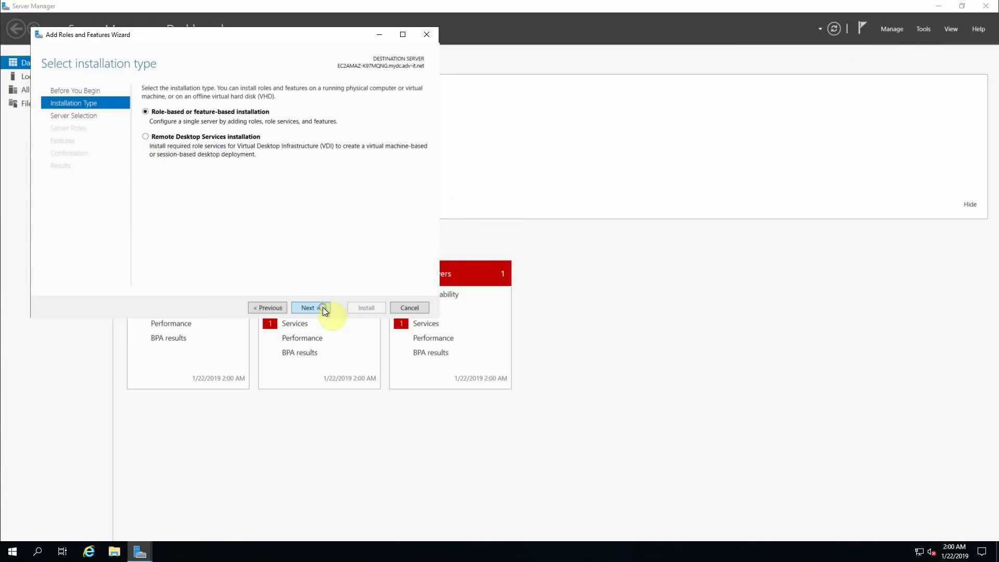
{"action": "left_click", "coordinate": [322, 308]}
{"action": "left_click", "coordinate": [322, 307]}
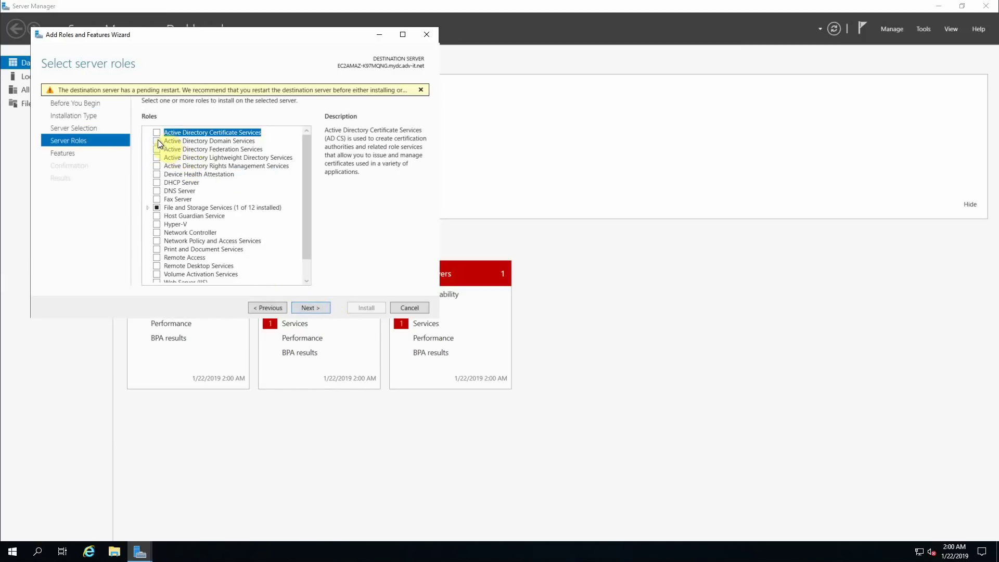
{"action": "left_click", "coordinate": [157, 141]}
{"action": "left_click", "coordinate": [268, 266]}
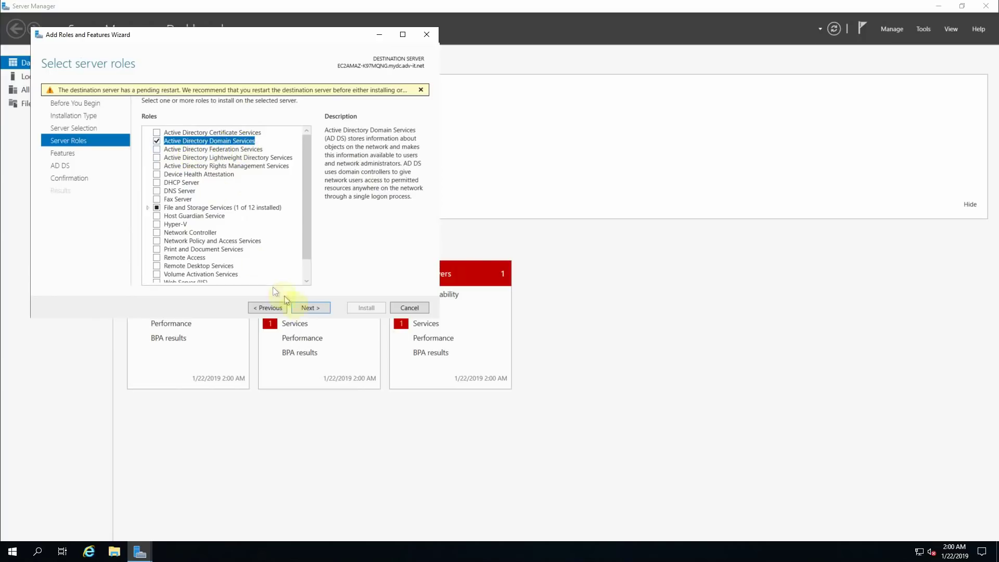
Accept the default features, install the Active Directory Domain Services role, and close the wizard when the installation ends
{"action": "left_click", "coordinate": [311, 308]}
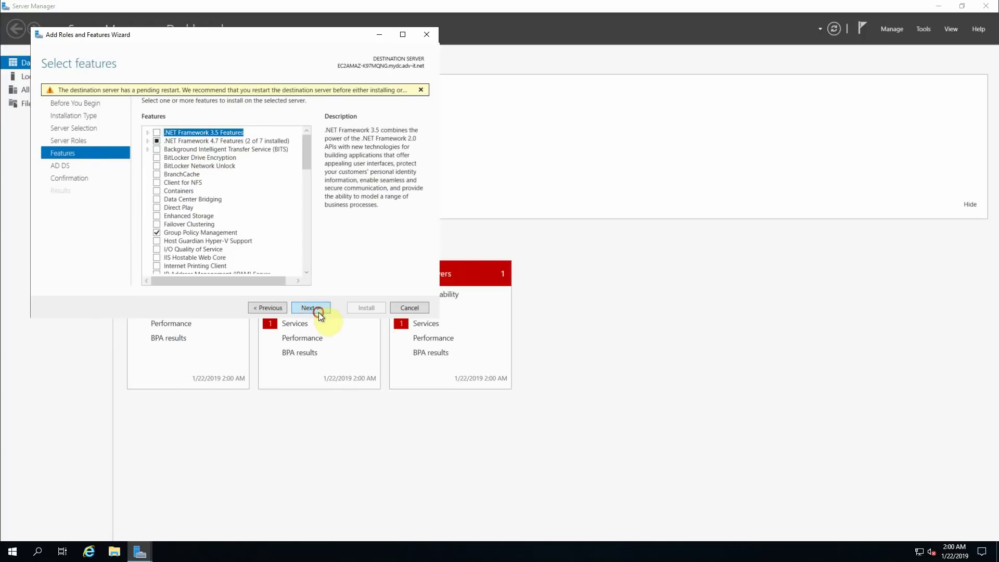
{"action": "left_click", "coordinate": [319, 308]}
{"action": "left_click", "coordinate": [320, 308]}
{"action": "left_click", "coordinate": [359, 308]}
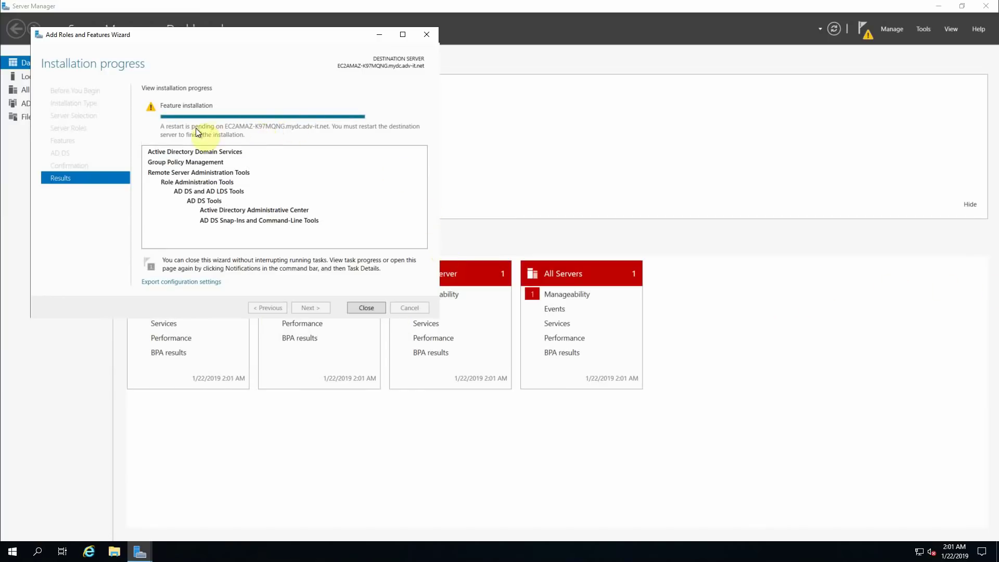
{"action": "left_click", "coordinate": [367, 308]}
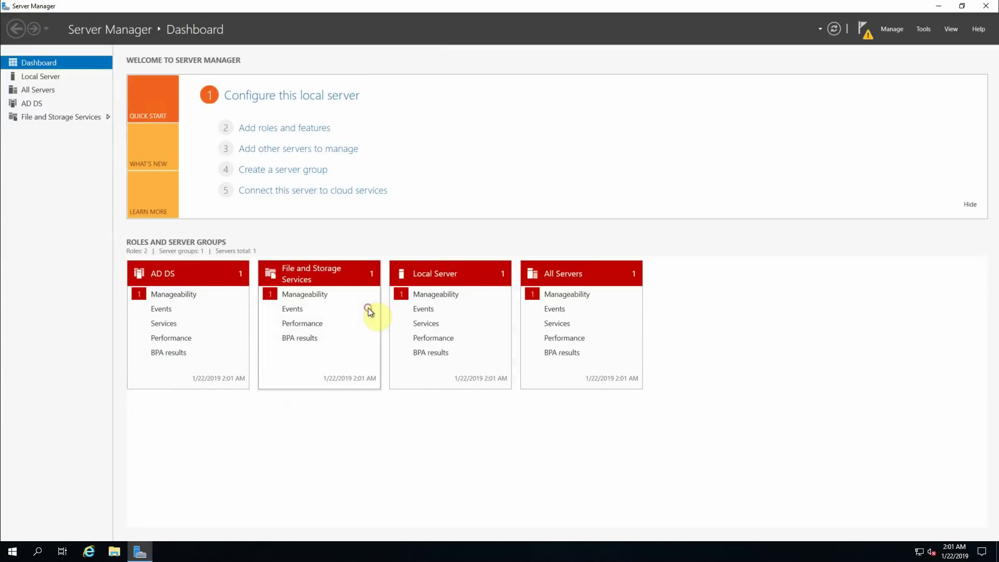
Close Server Manager, search for "active", and open Active Directory Users and Computers in a maximized window
{"action": "left_click", "coordinate": [987, 7]}
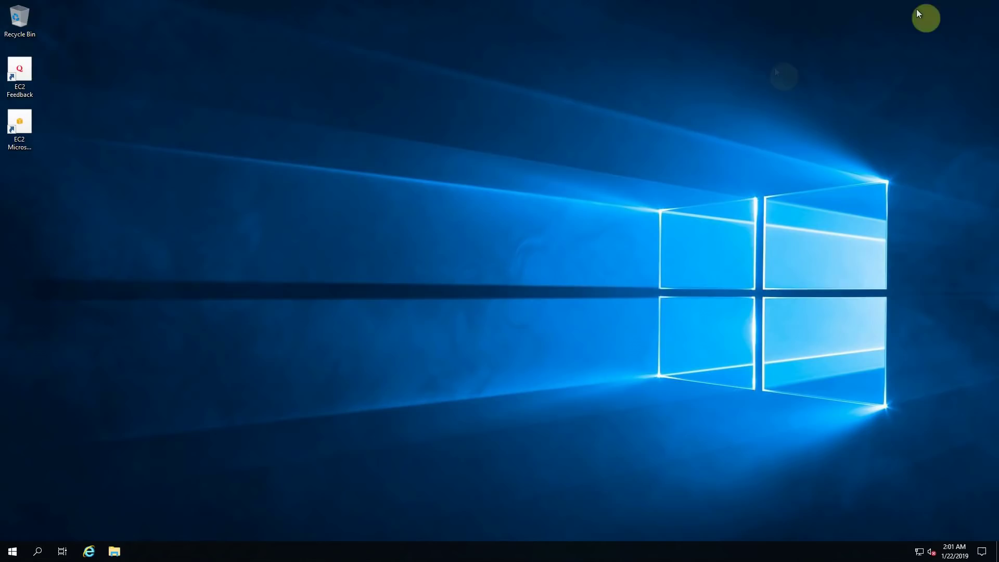
{"action": "left_click", "coordinate": [17, 556]}
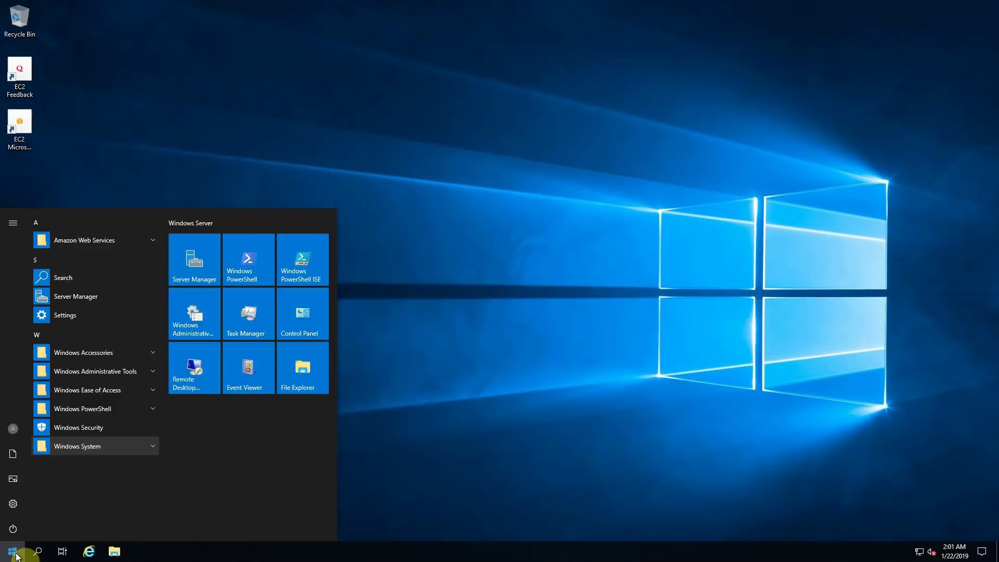
{"action": "type", "text": "active"}
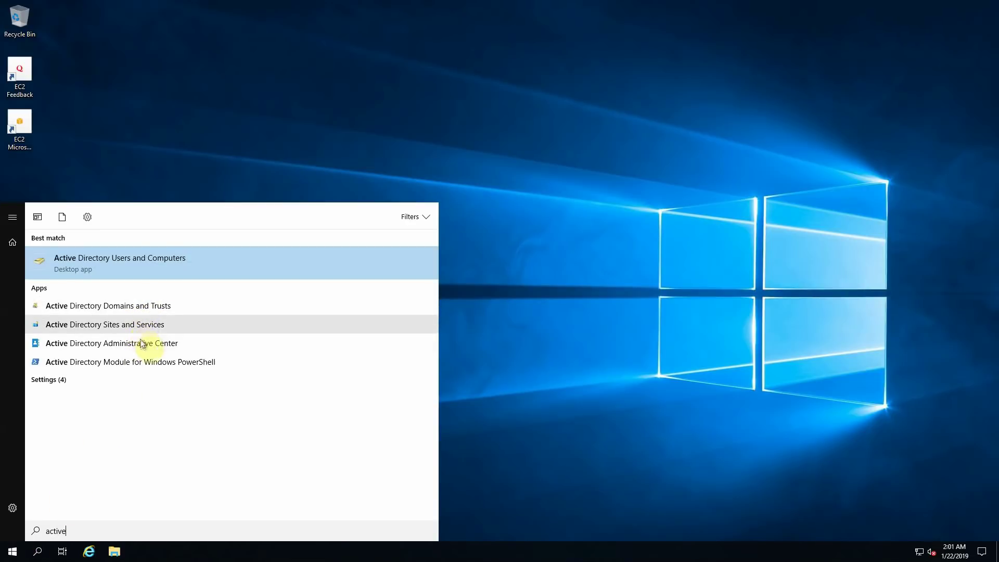
{"action": "left_click", "coordinate": [144, 265]}
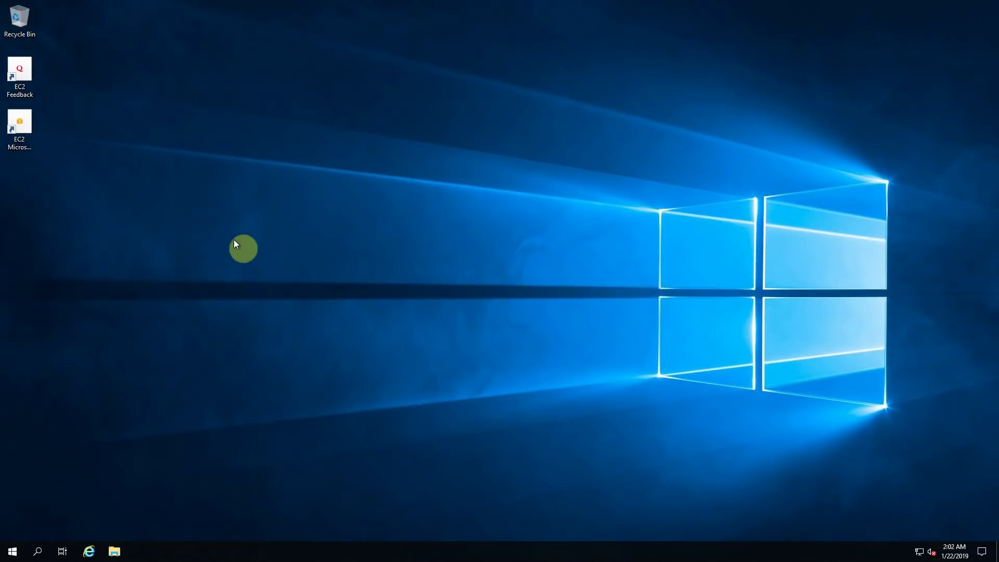
{"action": "double_click", "coordinate": [273, 54]}
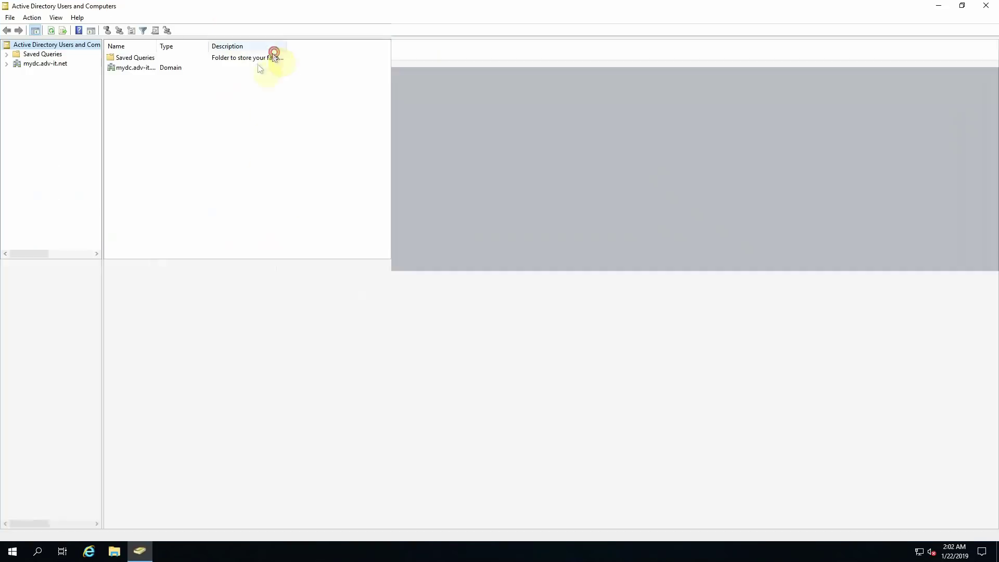
Expand the mydc.adv-it.net domain, open its Users container, and widen the console tree and the Name column
{"action": "left_click", "coordinate": [7, 63]}
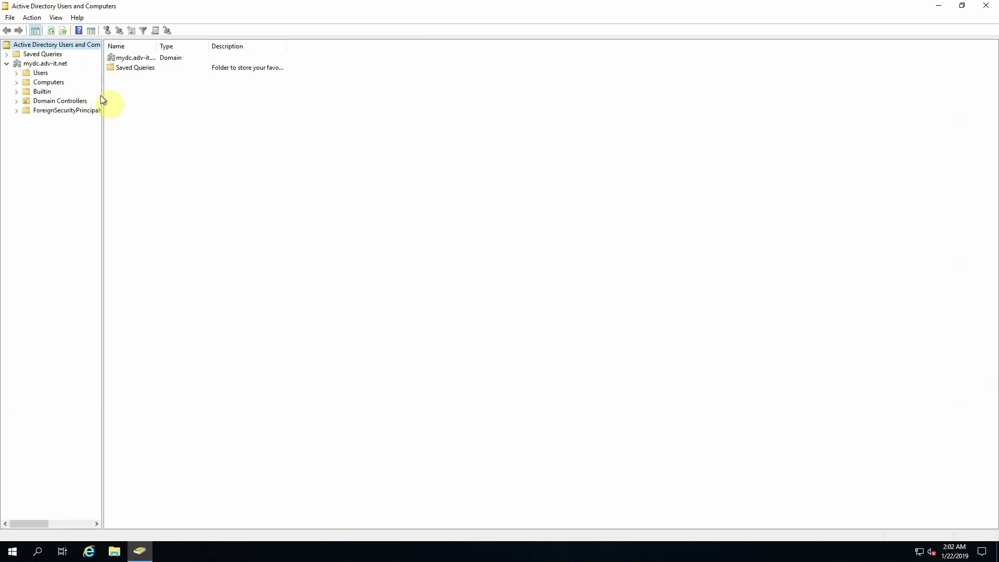
{"action": "left_click_drag", "start_coordinate": [102, 98], "coordinate": [190, 104]}
{"action": "left_click", "coordinate": [37, 101]}
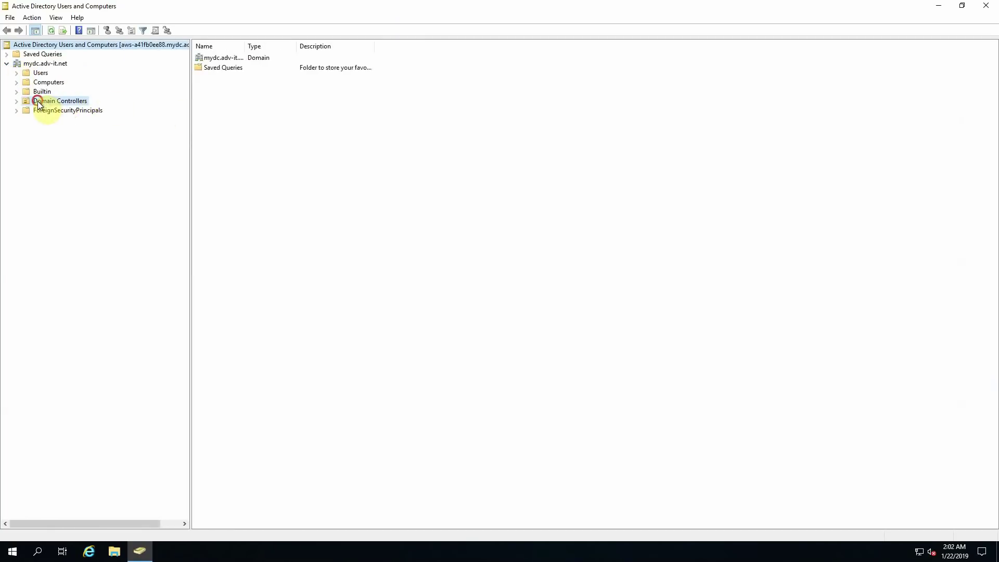
{"action": "left_click_drag", "start_coordinate": [245, 46], "coordinate": [344, 49]}
{"action": "left_click", "coordinate": [39, 73]}
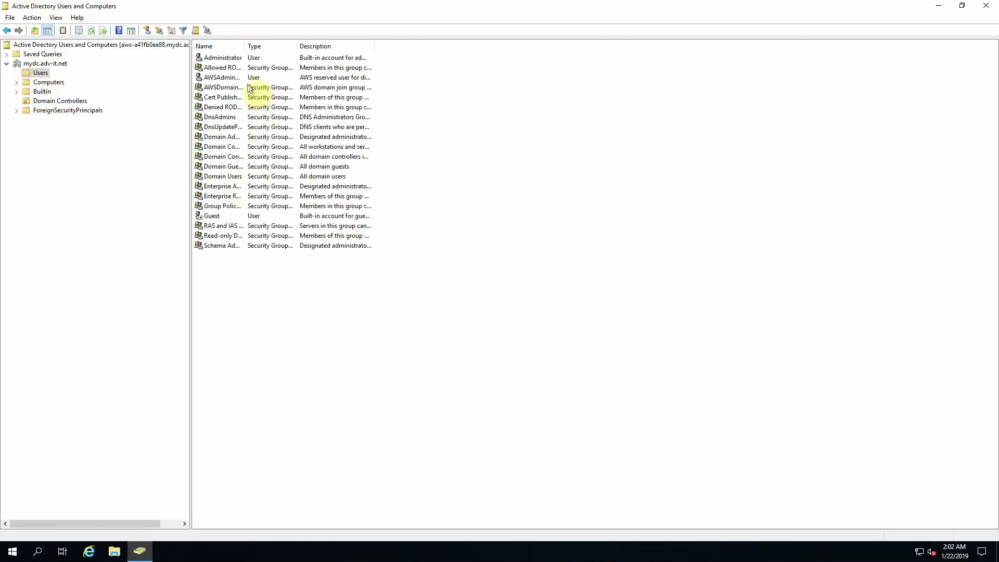
{"action": "left_click_drag", "start_coordinate": [244, 47], "coordinate": [349, 48]}
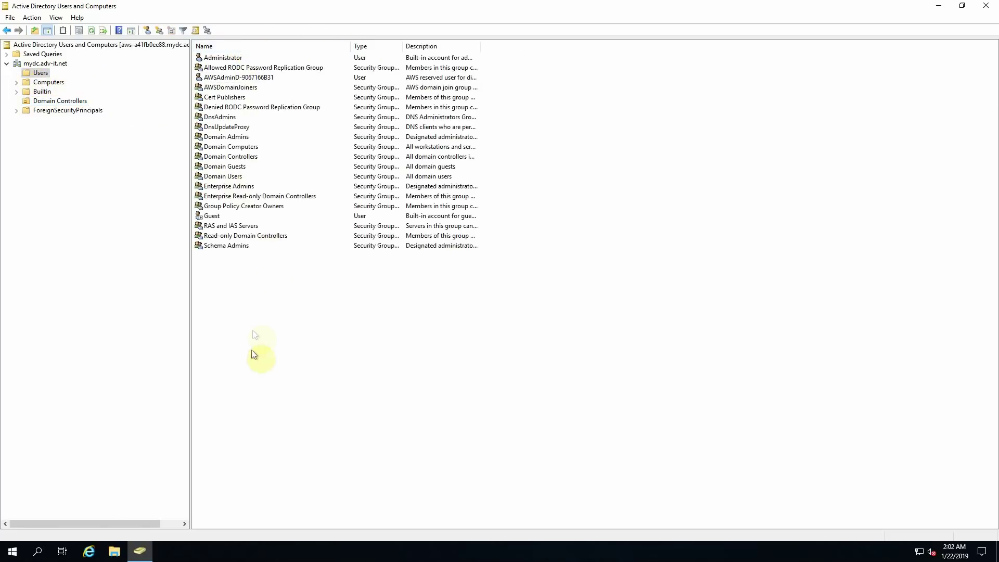
Start a new user in the Users container and fill in the user's first name and logon name
{"action": "right_click", "coordinate": [281, 351]}
{"action": "right_click", "coordinate": [282, 321]}
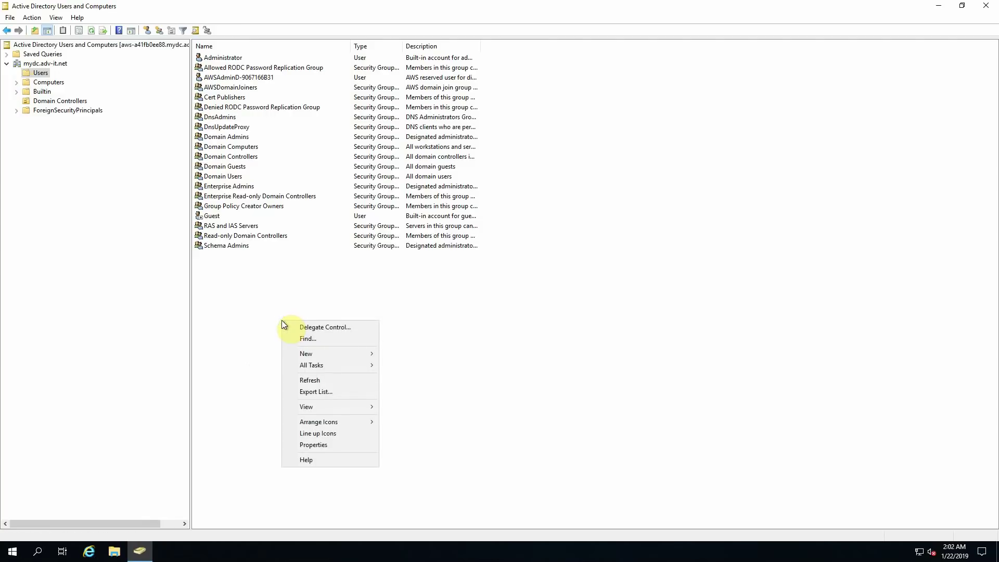
{"action": "mouse_move", "coordinate": [327, 356]}
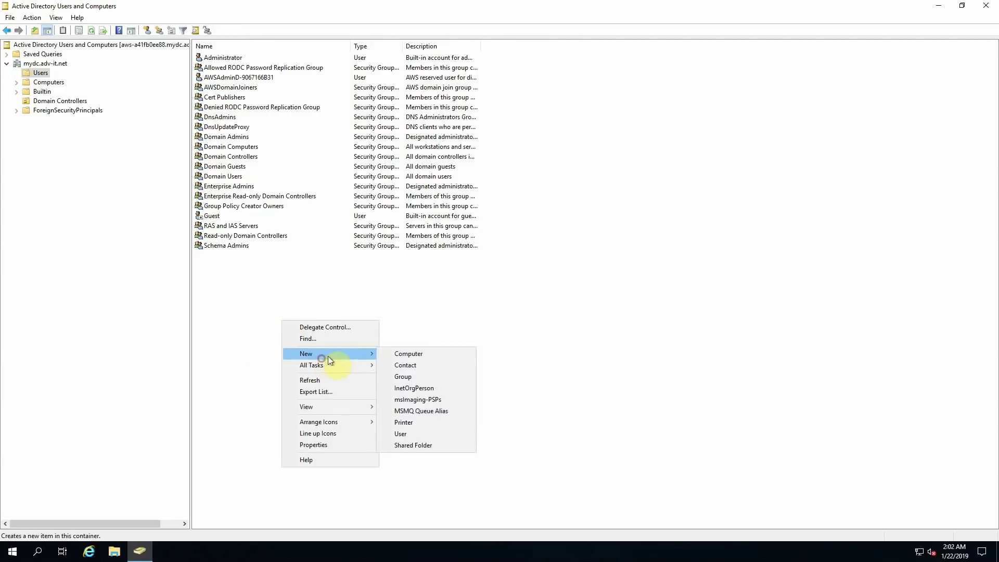
{"action": "left_click", "coordinate": [414, 433]}
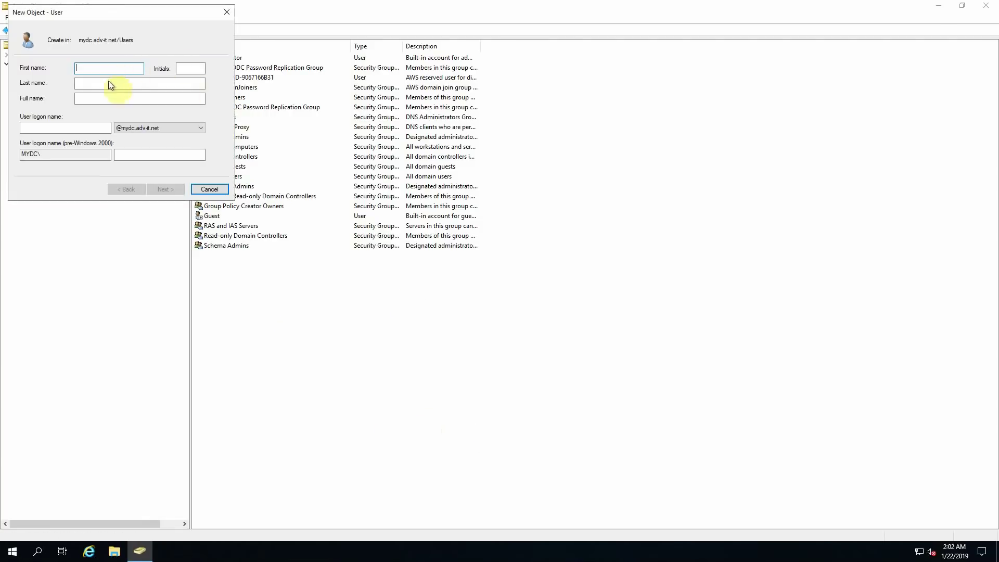
{"action": "left_click", "coordinate": [89, 127]}
{"action": "left_click", "coordinate": [91, 84]}
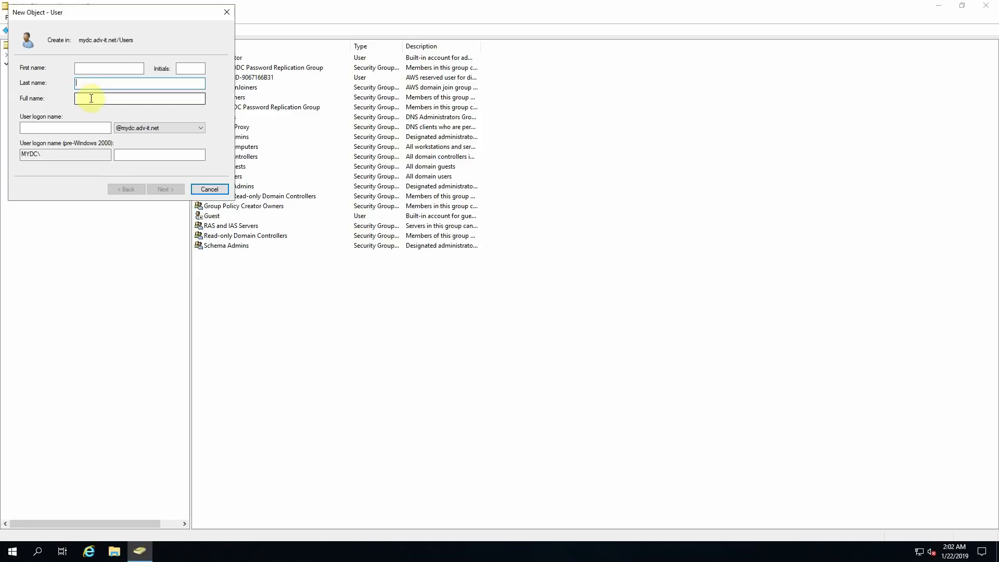
{"action": "left_click", "coordinate": [99, 69]}
{"action": "type", "text": "Petya"}
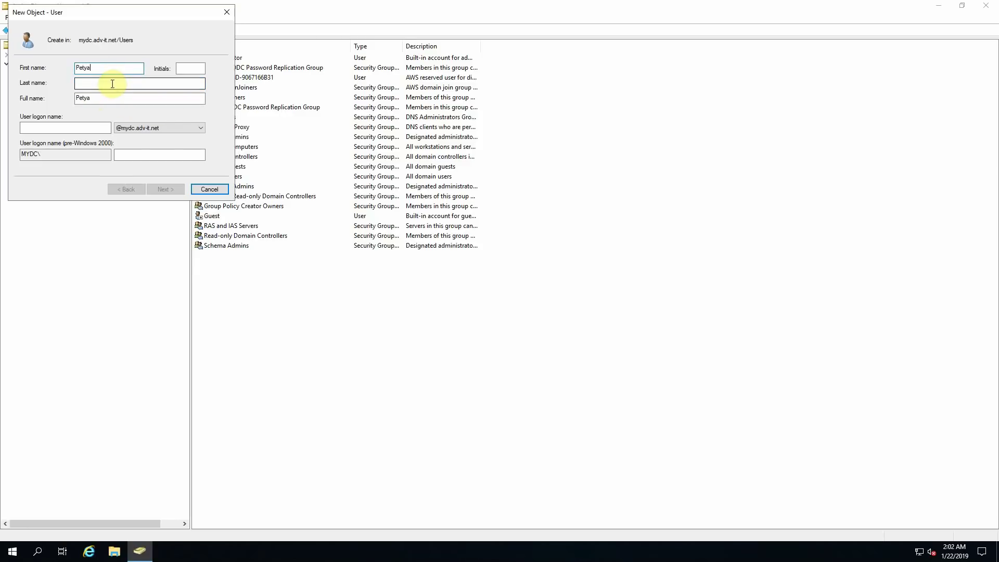
{"action": "left_click", "coordinate": [70, 128]}
{"action": "type", "text": "petya"}
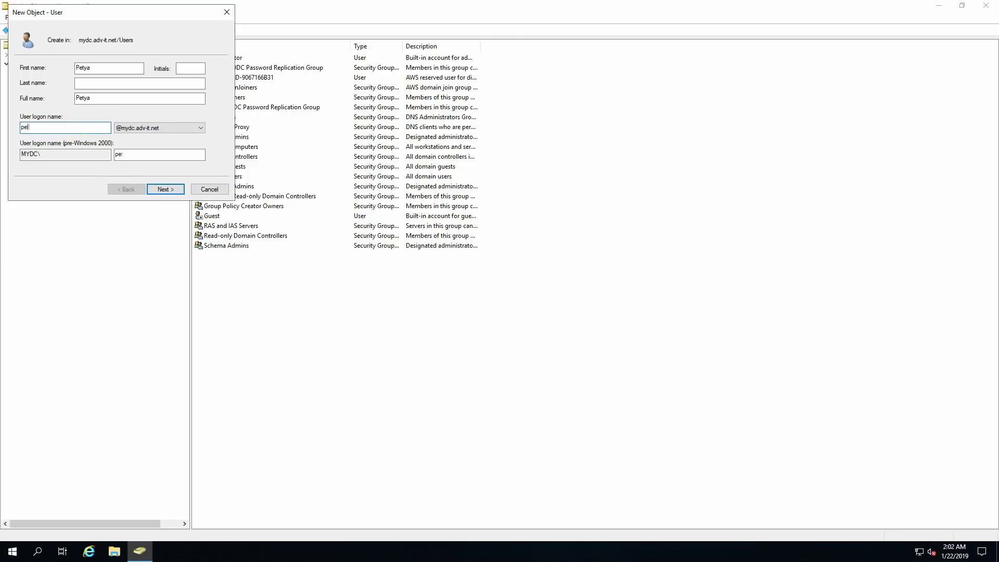
Enter and confirm the new user's password, turn off the password change requirement at next logon, and create the account
{"action": "left_click", "coordinate": [166, 190]}
{"action": "left_click", "coordinate": [87, 100]}
{"action": "left_click", "coordinate": [108, 69]}
{"action": "type", "text": "P"}
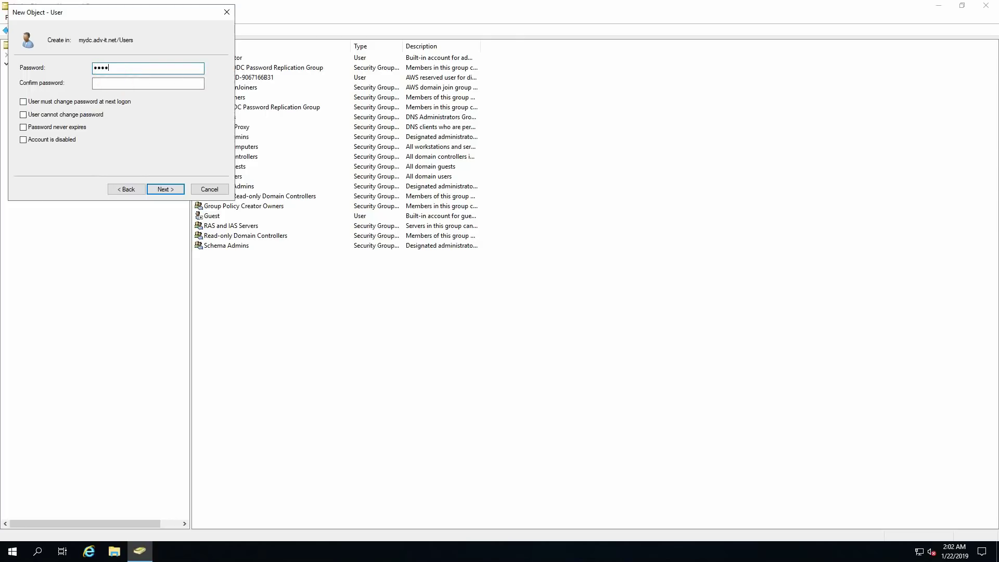
{"action": "key", "text": "Tab"}
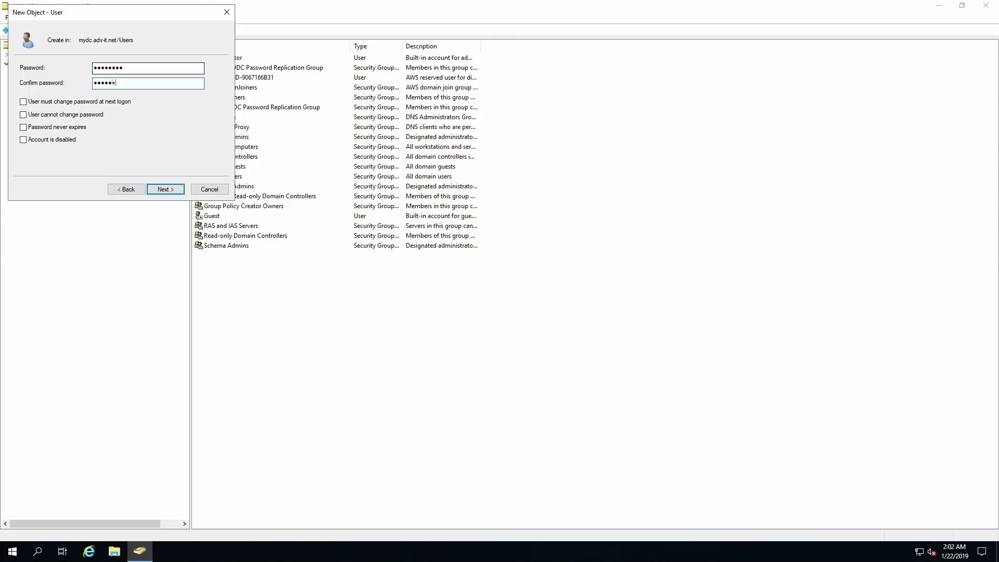
{"action": "left_click", "coordinate": [165, 189]}
{"action": "left_click", "coordinate": [169, 190]}
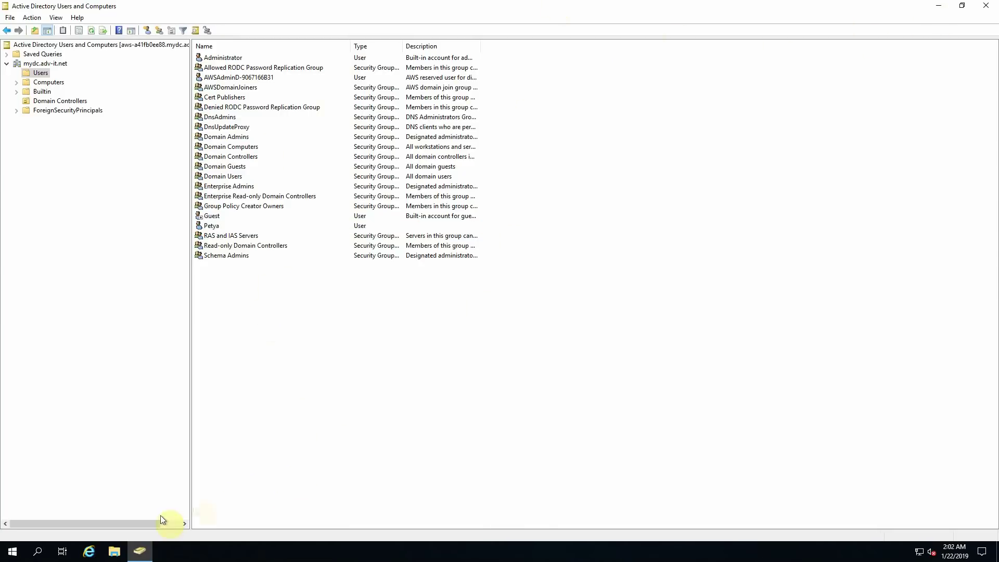
Restore the Active Directory Users and Computers window from maximized, move it toward the desktop's center, and enlarge it
{"action": "double_click", "coordinate": [462, 10]}
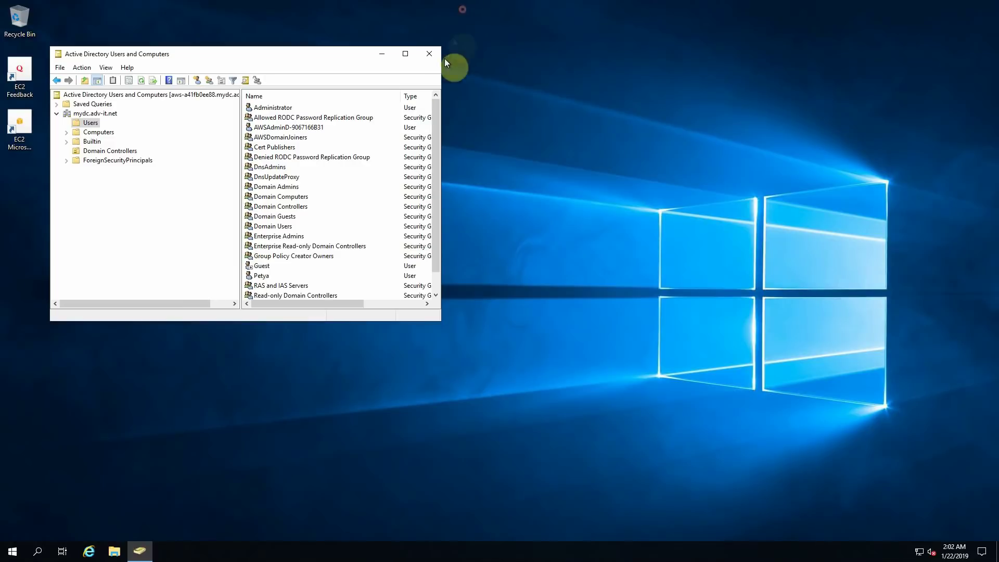
{"action": "left_click_drag", "start_coordinate": [334, 55], "coordinate": [468, 62]}
{"action": "left_click_drag", "start_coordinate": [579, 334], "coordinate": [836, 471]}
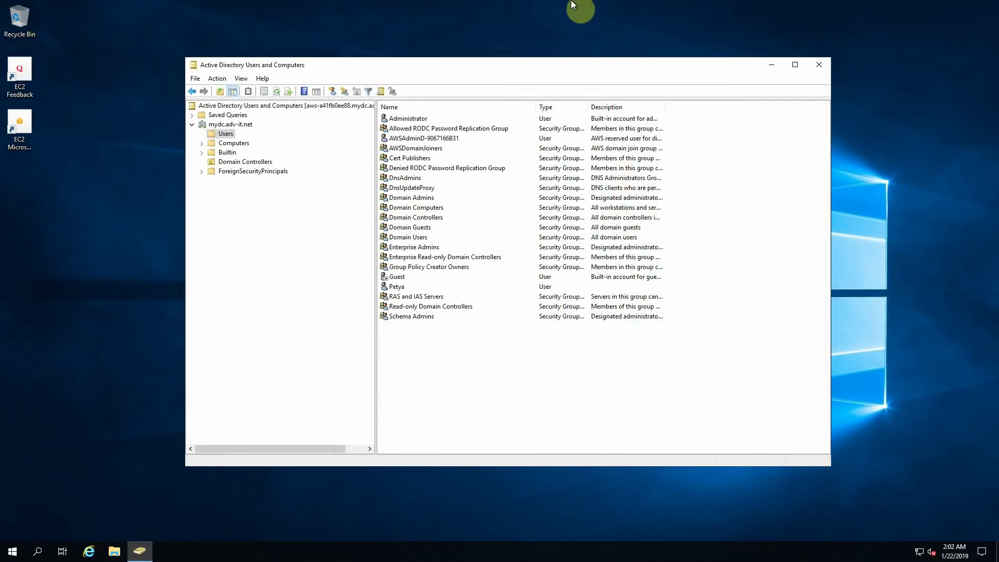
Switch to the Windows Server 2008 remote session (34.230.81.0), restore its Active Directory Users and Computers window, and enlarge it
{"action": "mouse_move", "coordinate": [560, 9]}
{"action": "left_click", "coordinate": [603, 6]}
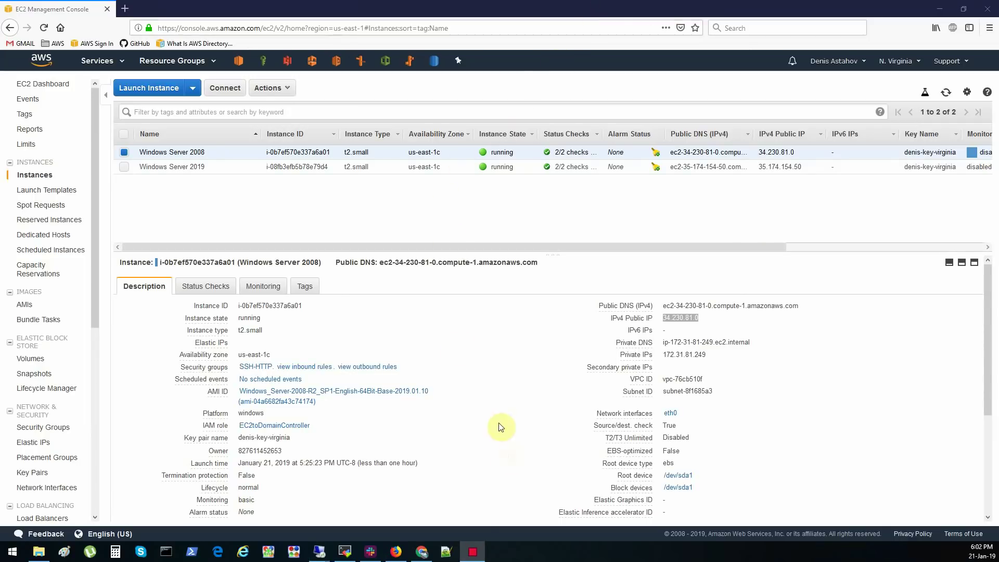
{"action": "mouse_move", "coordinate": [415, 552]}
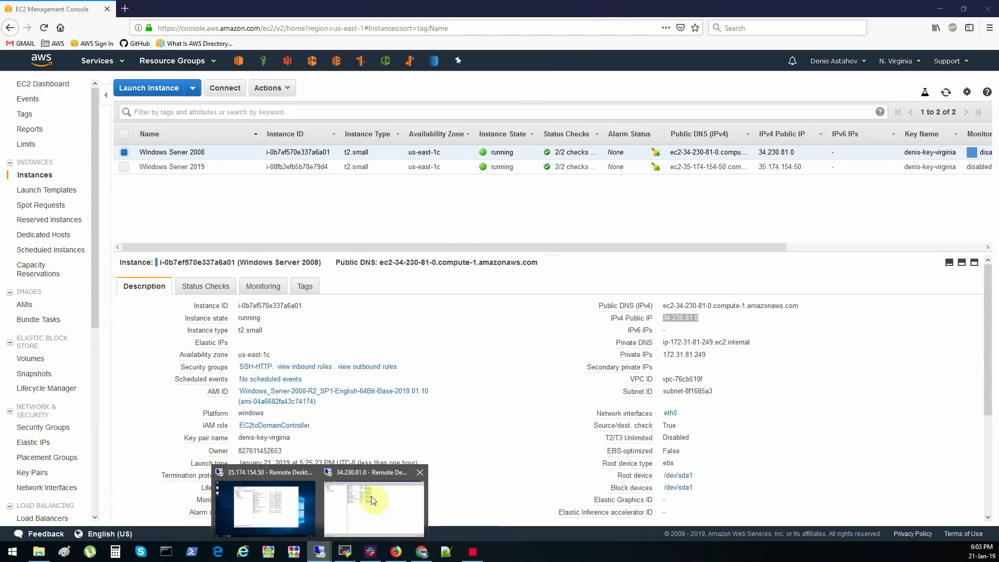
{"action": "left_click", "coordinate": [344, 515]}
{"action": "double_click", "coordinate": [424, 6]}
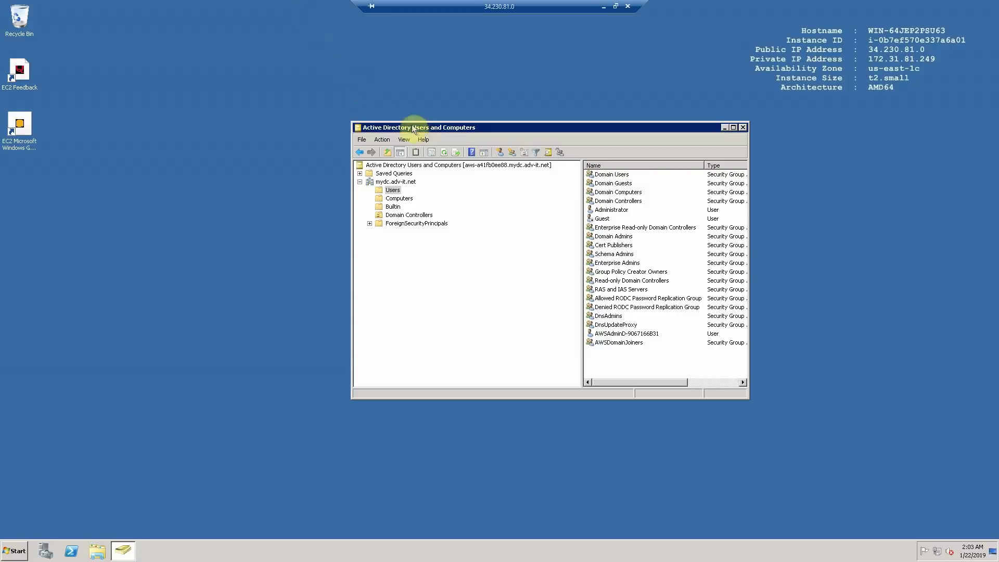
{"action": "left_click", "coordinate": [558, 355]}
{"action": "left_click_drag", "start_coordinate": [559, 357], "coordinate": [586, 377]}
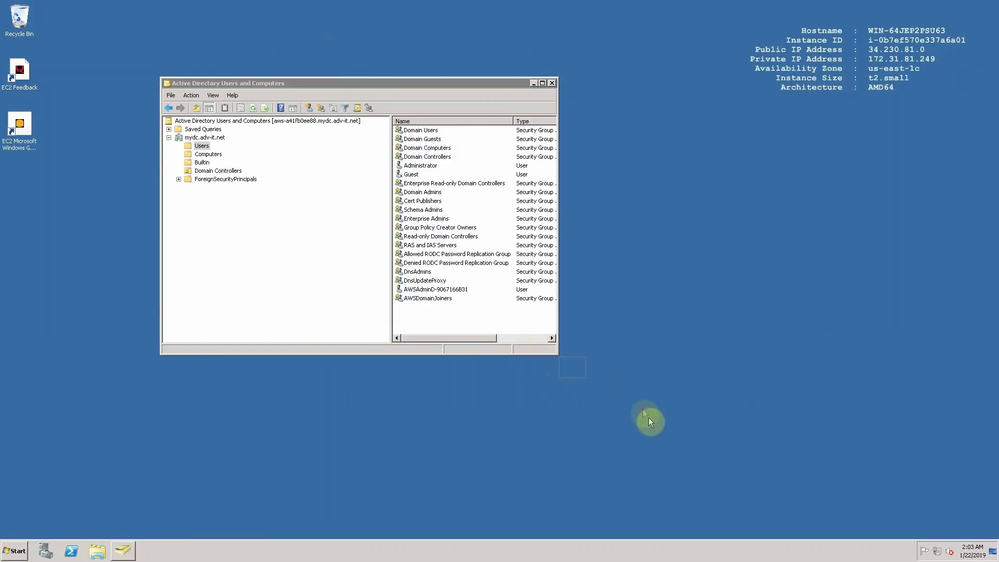
{"action": "left_click", "coordinate": [559, 354]}
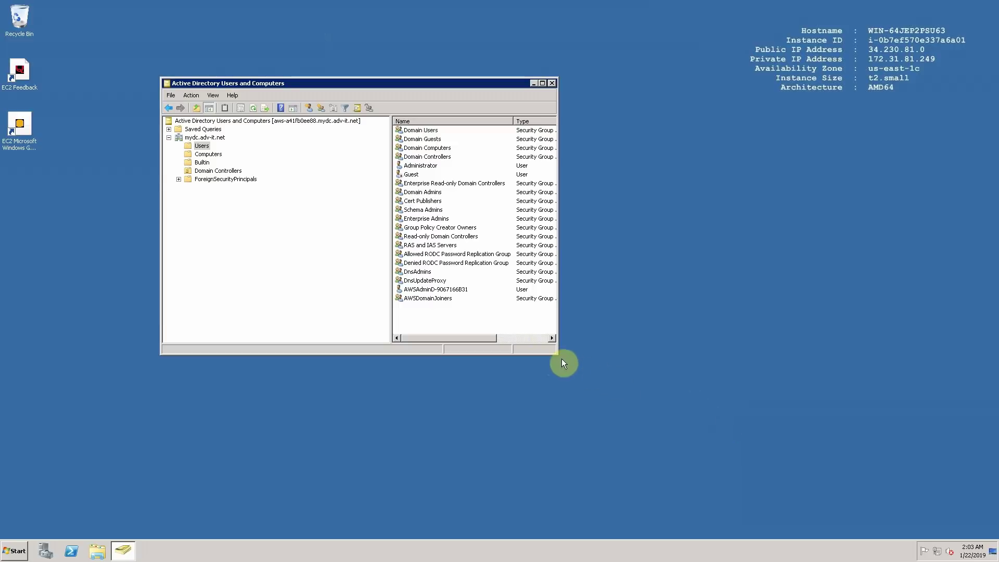
{"action": "left_click_drag", "start_coordinate": [555, 354], "coordinate": [758, 419]}
{"action": "left_click_drag", "start_coordinate": [501, 86], "coordinate": [419, 91]}
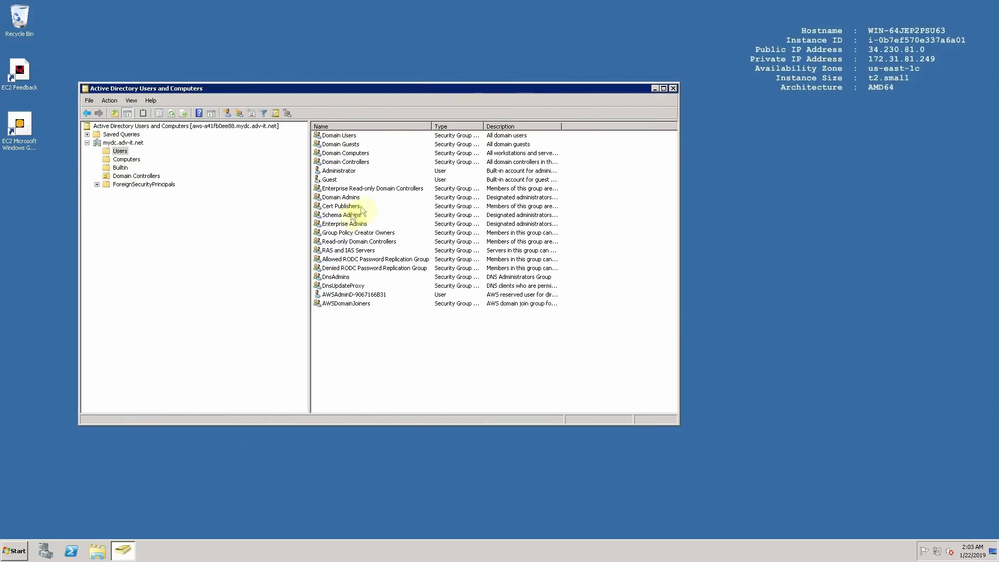
Narrow the console tree and refresh the Users container to check for the newly added user
{"action": "left_click_drag", "start_coordinate": [308, 224], "coordinate": [238, 220]}
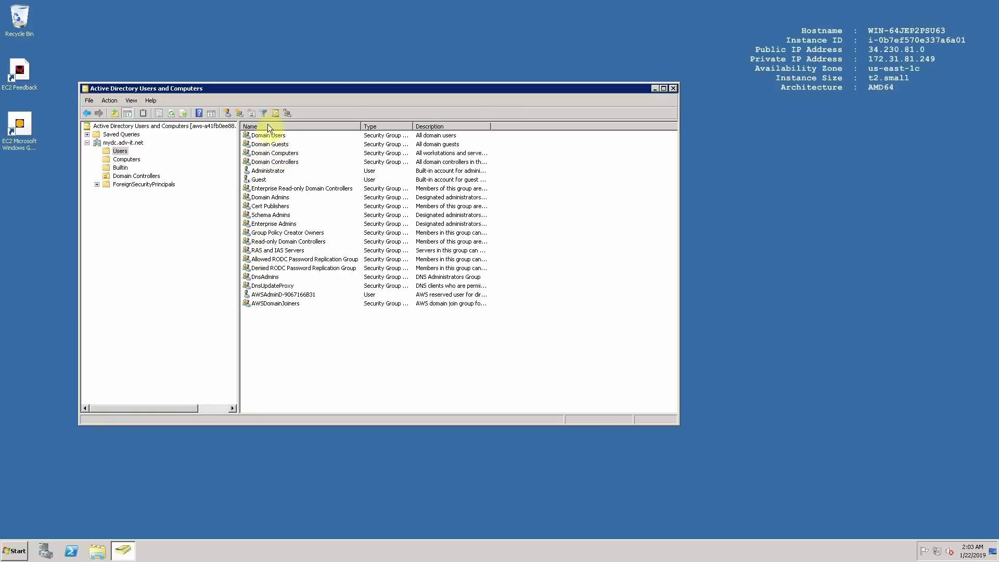
{"action": "left_click", "coordinate": [170, 112]}
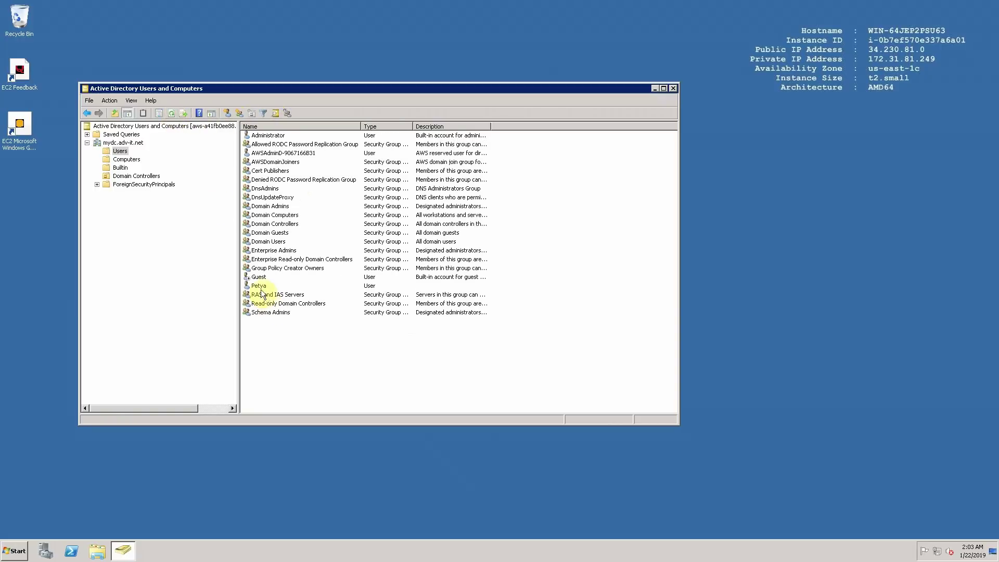
{"action": "left_click", "coordinate": [258, 288]}
Start another new user in the Users container from this server, filling in the first name and logon name
{"action": "right_click", "coordinate": [301, 380]}
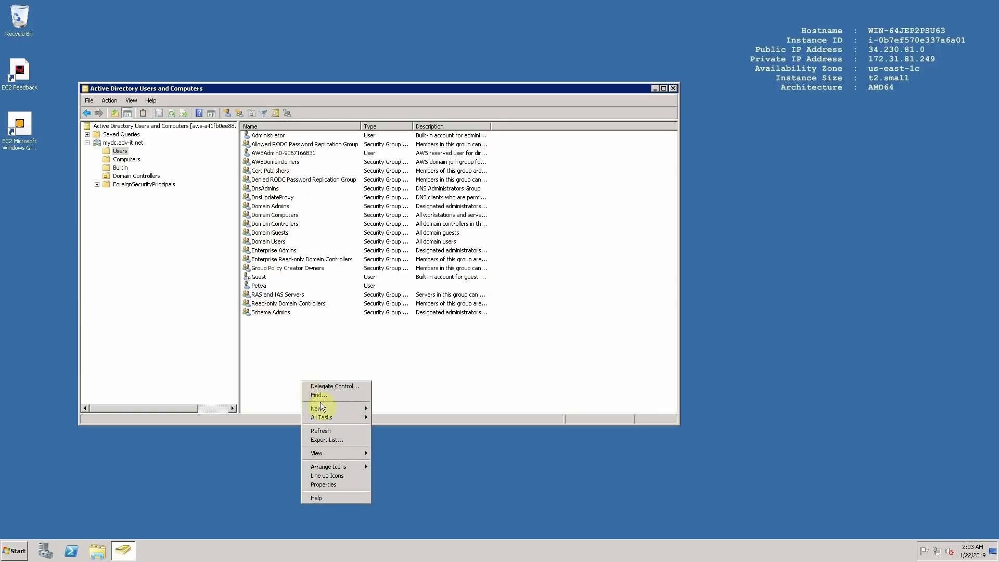
{"action": "mouse_move", "coordinate": [331, 412]}
{"action": "left_click", "coordinate": [391, 471]}
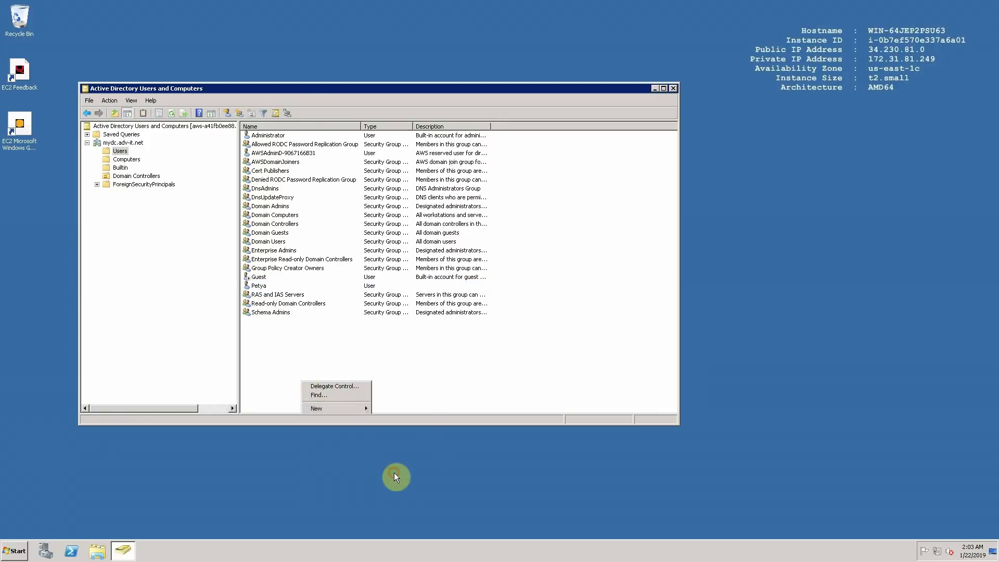
{"action": "type", "text": "Vasya"}
{"action": "left_click", "coordinate": [184, 210]}
{"action": "type", "text": "vasya"}
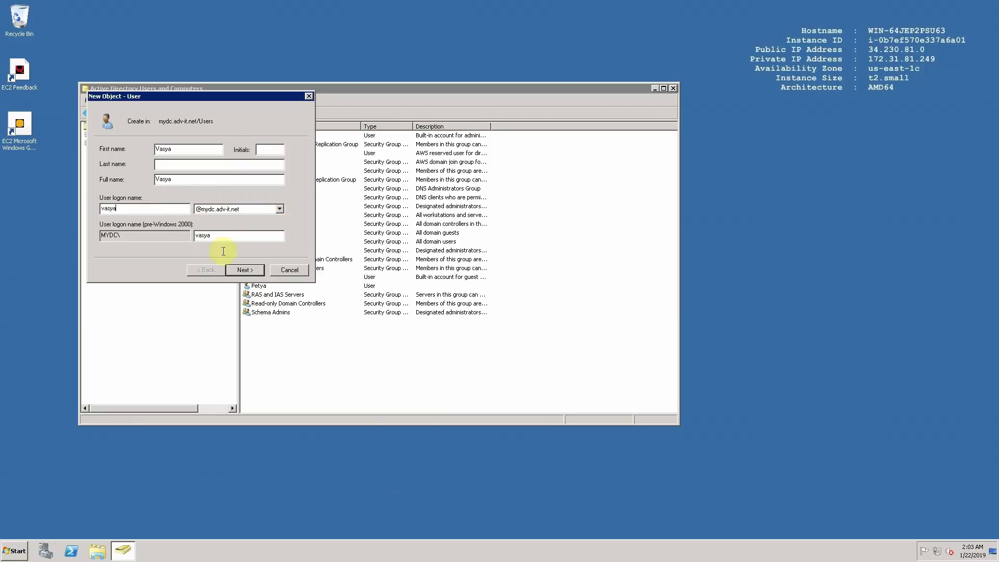
Enter and confirm this second user's password, clear "User must change password at next logon", and finish creating the account
{"action": "left_click", "coordinate": [254, 273]}
{"action": "left_click", "coordinate": [205, 150]}
{"action": "type", "text": "*******"}
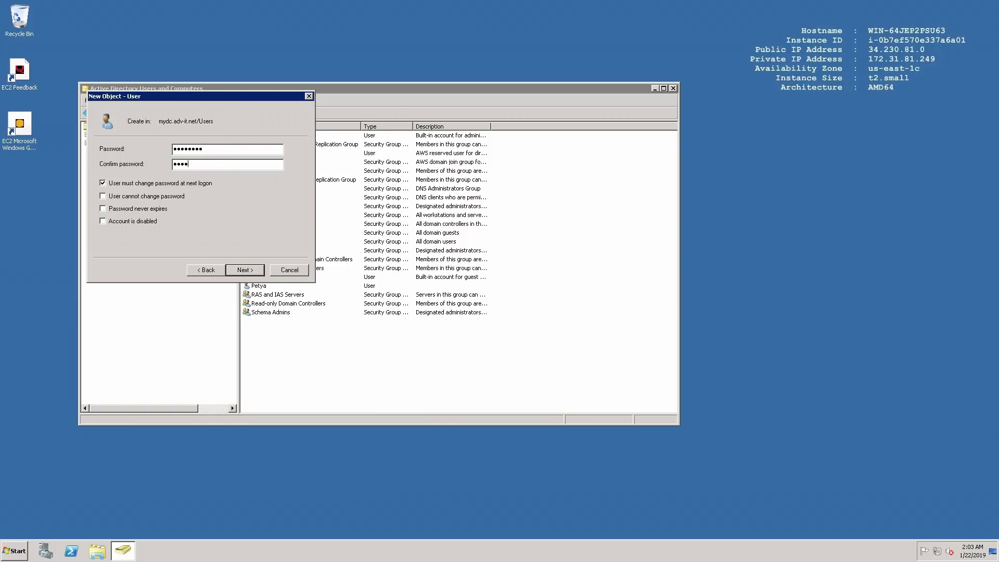
{"action": "left_click", "coordinate": [196, 185]}
{"action": "left_click", "coordinate": [251, 272]}
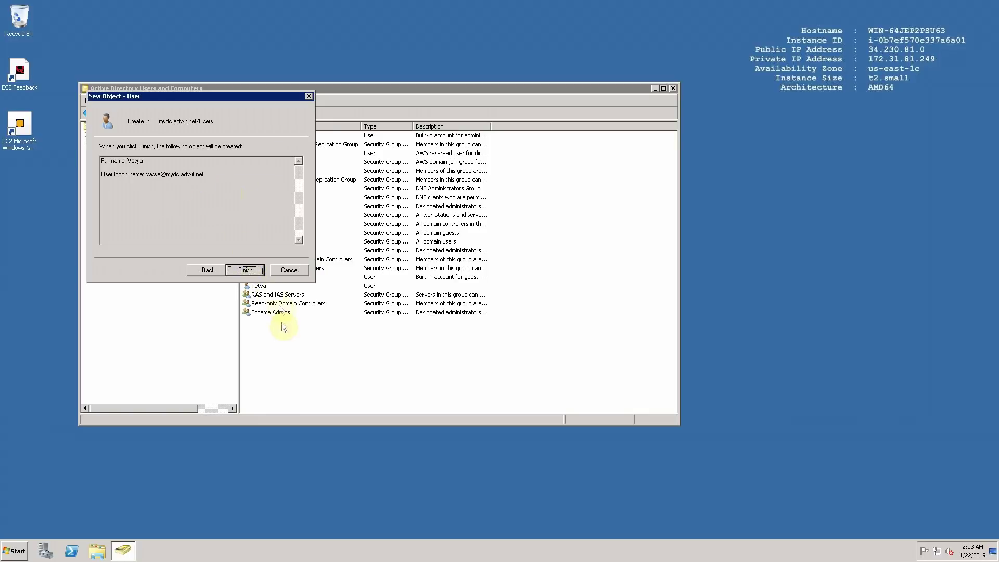
{"action": "left_click", "coordinate": [253, 268]}
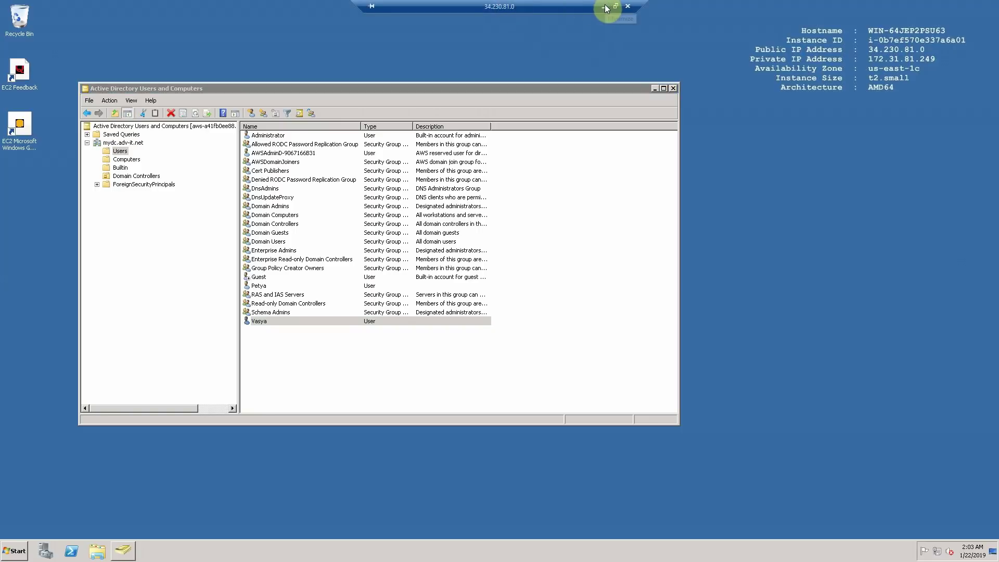
Switch to the Windows Server 2019 remote session (35.174.154.50) and refresh the Users container to check for the second new user
{"action": "left_click", "coordinate": [606, 6]}
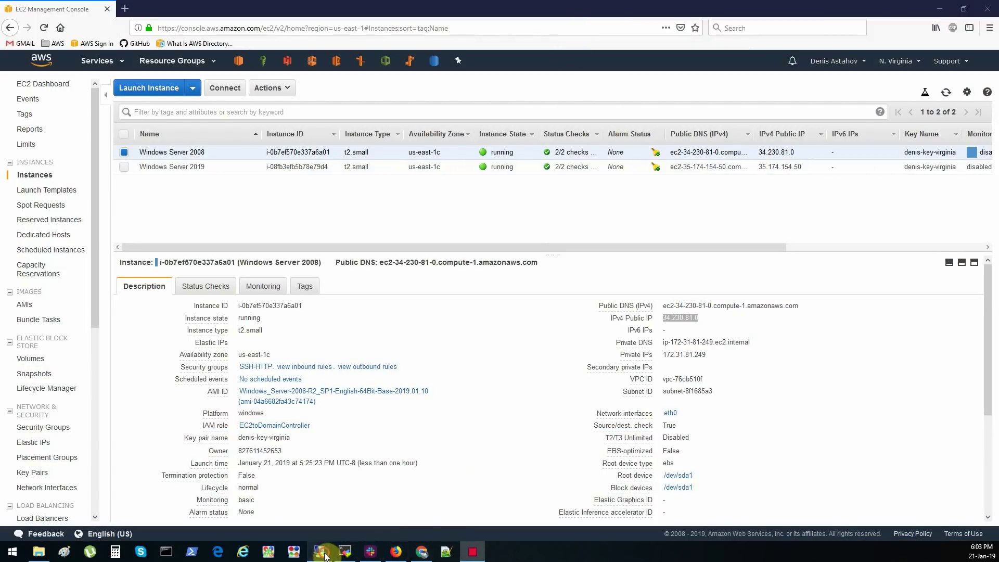
{"action": "mouse_move", "coordinate": [325, 554]}
{"action": "left_click", "coordinate": [301, 507]}
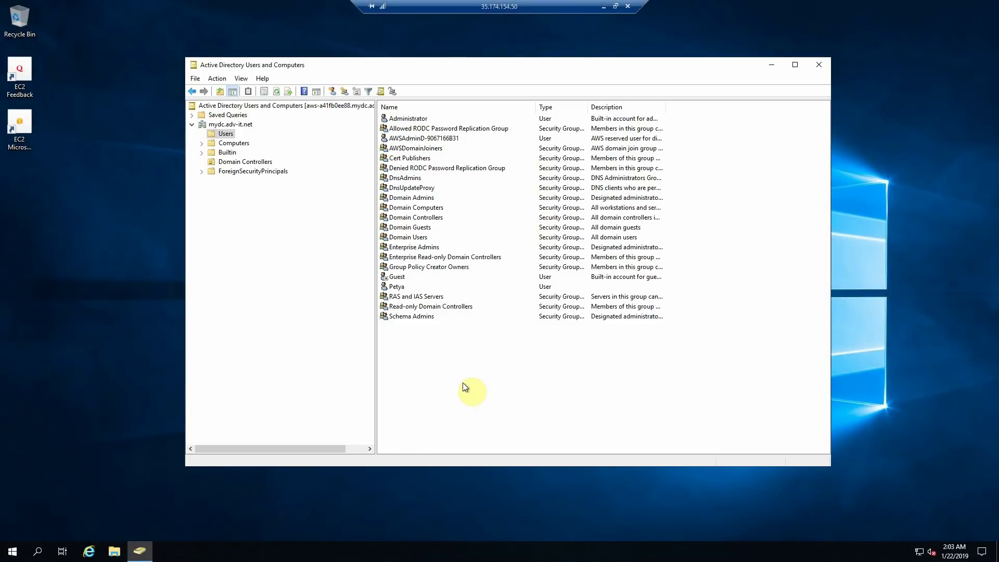
{"action": "left_click", "coordinate": [278, 93]}
{"action": "left_click", "coordinate": [395, 328]}
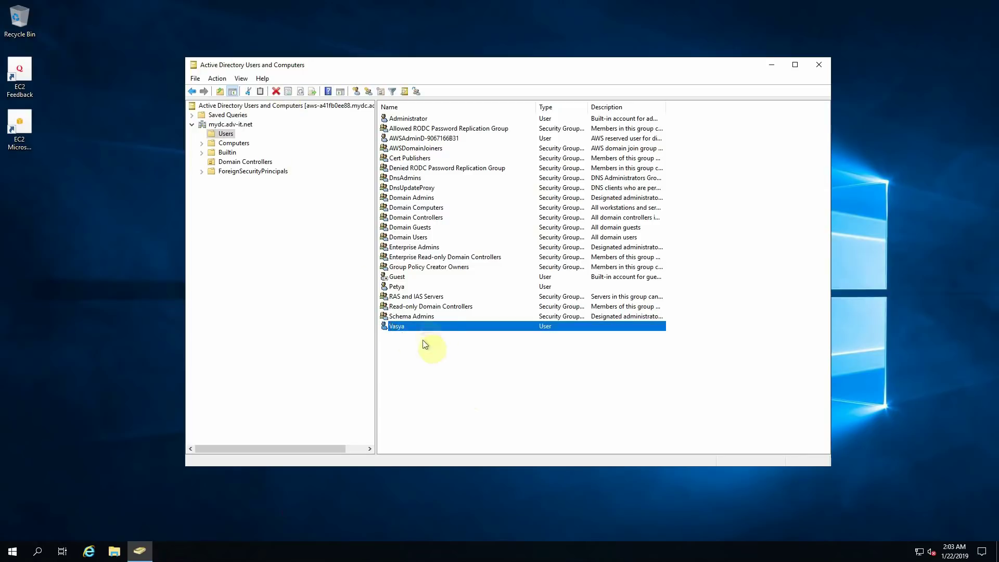
{"action": "left_click", "coordinate": [448, 346]}
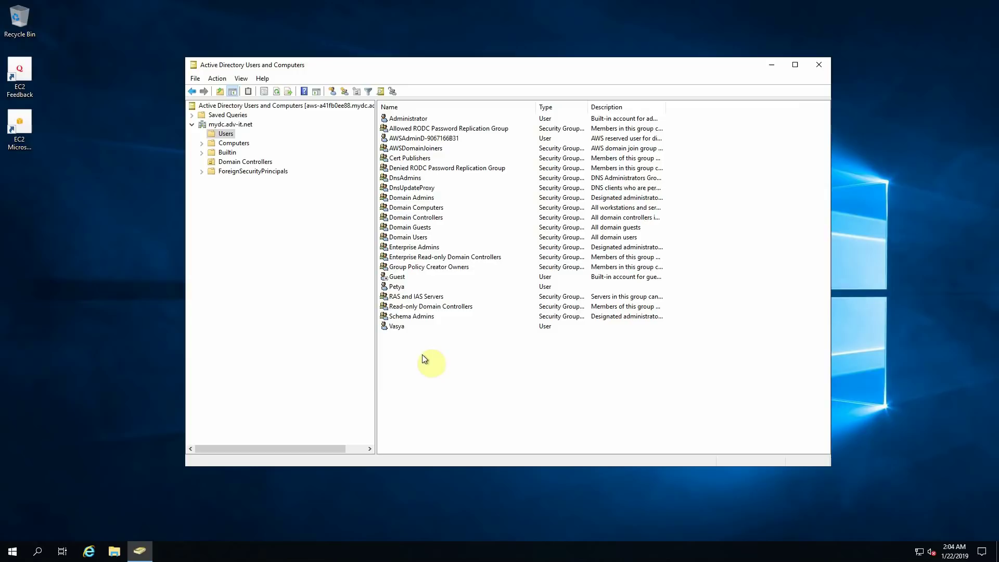
{"action": "left_click", "coordinate": [398, 326]}
{"action": "left_click", "coordinate": [402, 288]}
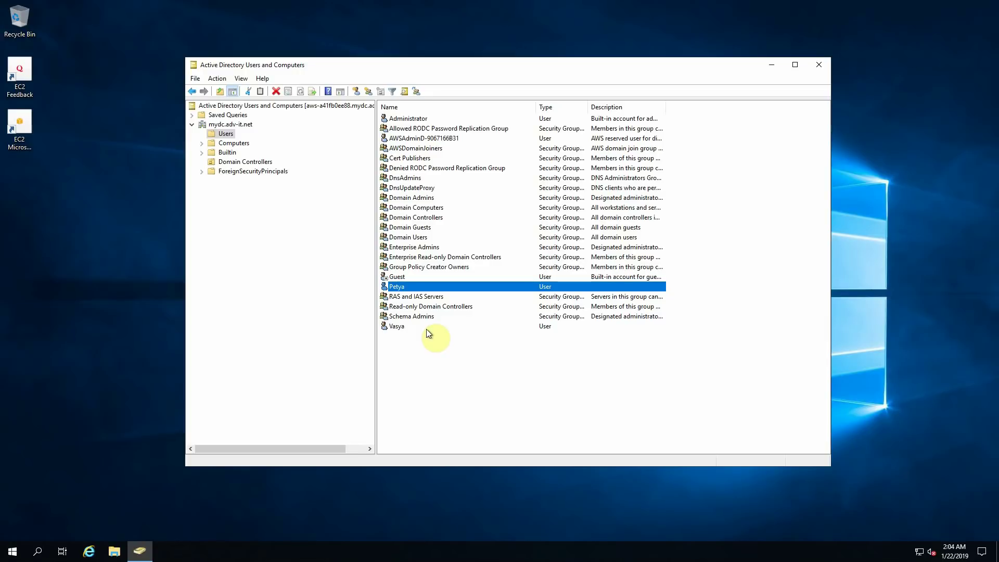
{"action": "left_click", "coordinate": [432, 367]}
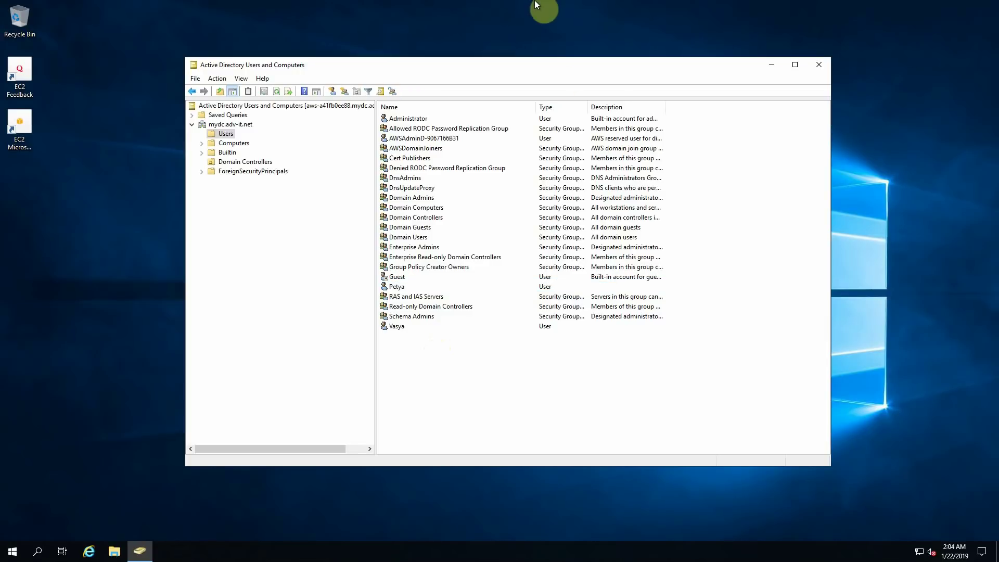
{"action": "left_click", "coordinate": [108, 397]}
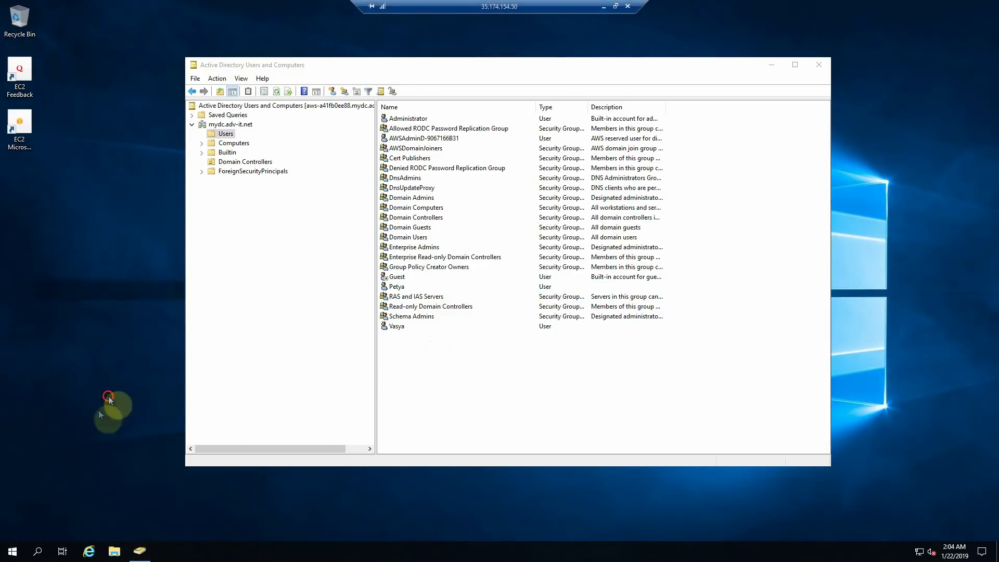
Examine the group membership in the second new user's properties and close them without changes
{"action": "left_click", "coordinate": [401, 327]}
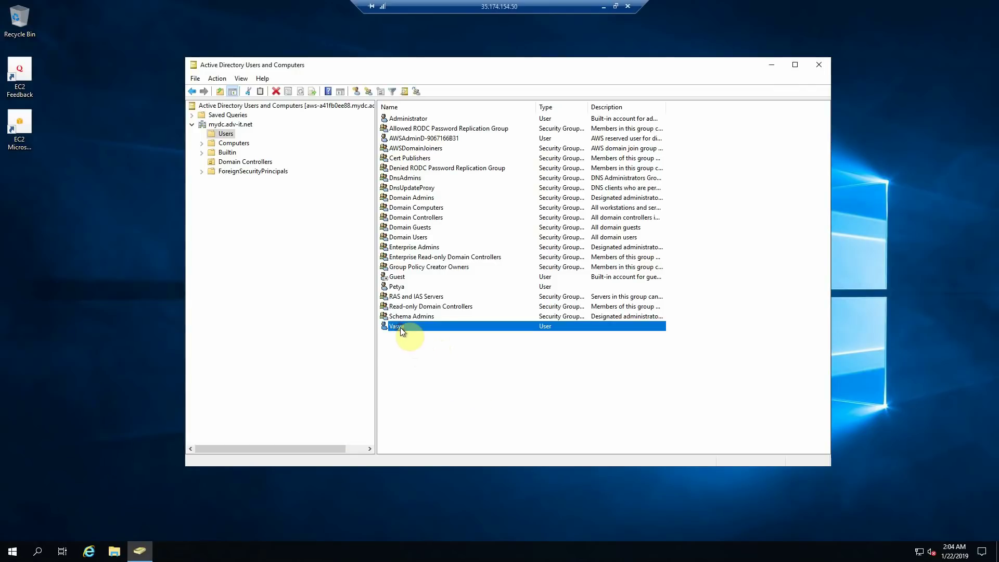
{"action": "right_click", "coordinate": [401, 326]}
{"action": "left_click", "coordinate": [442, 471]}
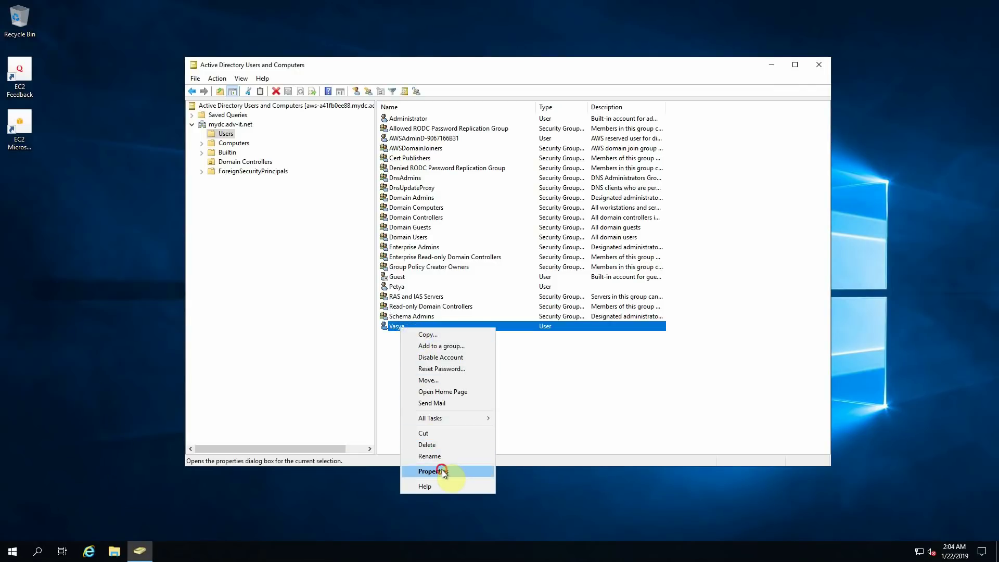
{"action": "left_click", "coordinate": [445, 147]}
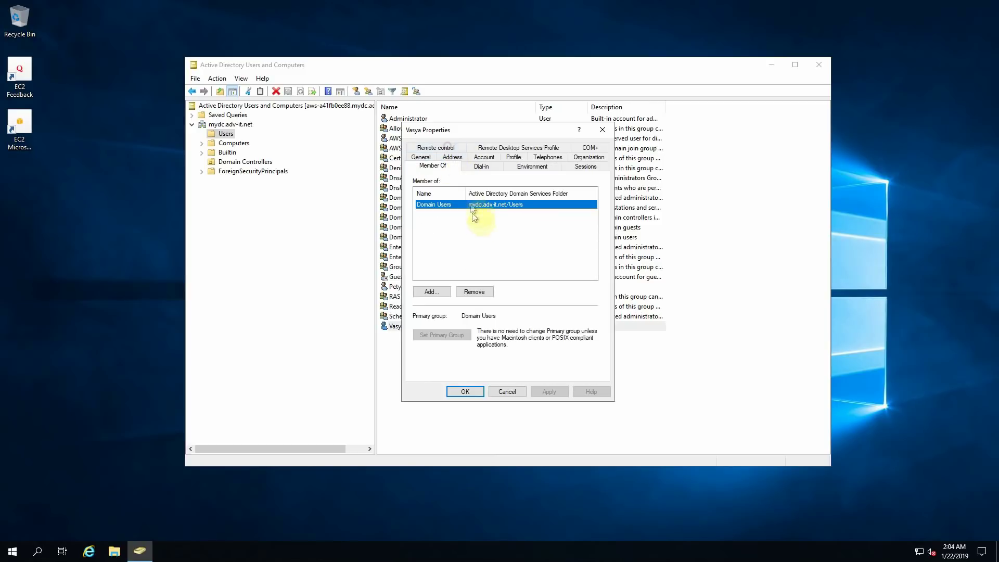
{"action": "left_click", "coordinate": [506, 391]}
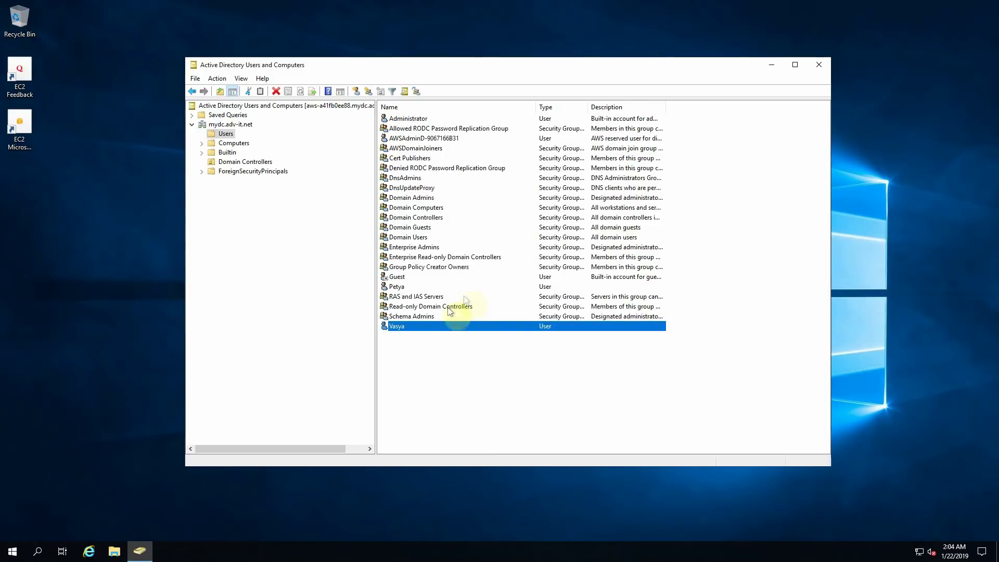
Open Server Manager's local server properties and bring up the list of users allowed to connect through Remote Desktop
{"action": "left_click", "coordinate": [13, 553]}
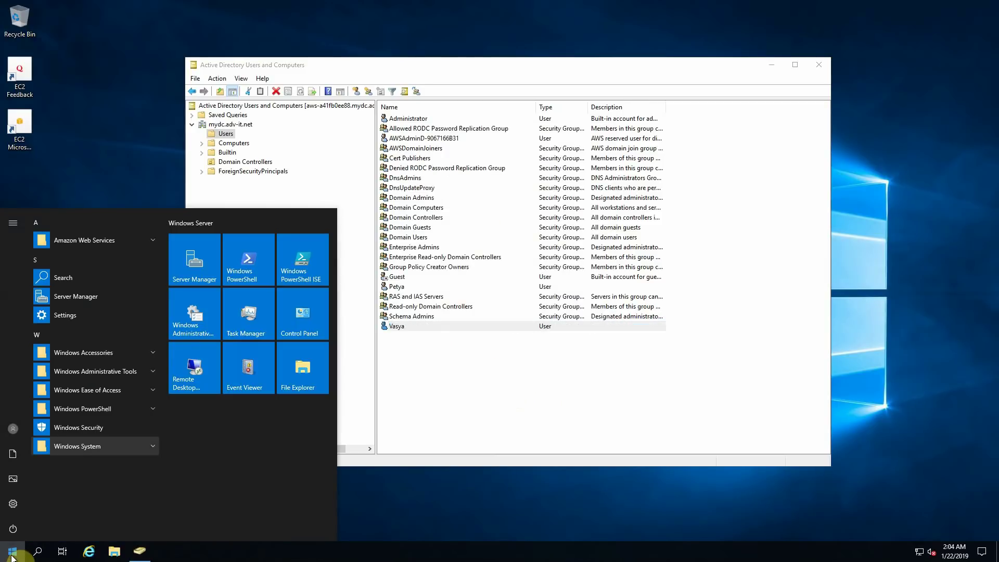
{"action": "type", "text": "servers"}
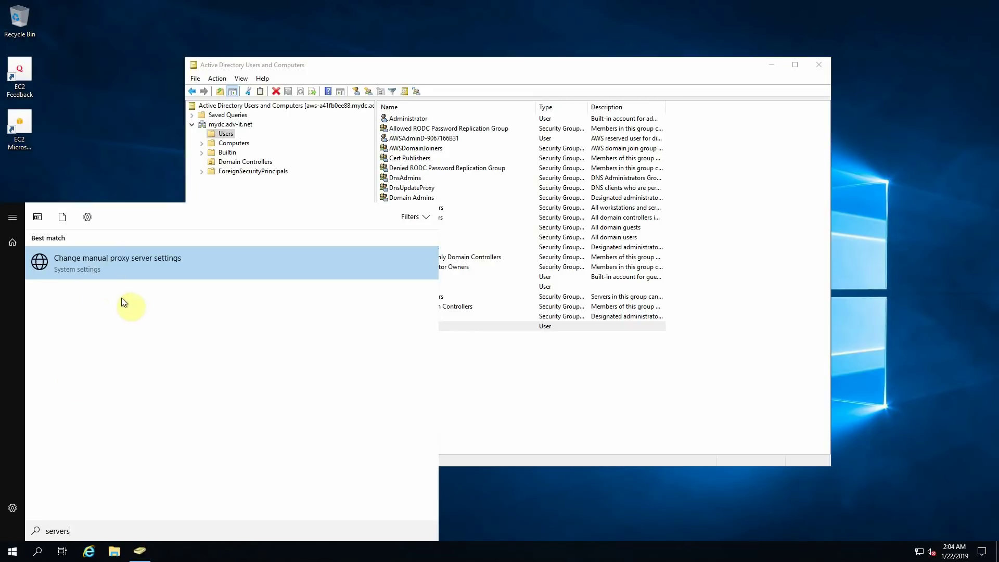
{"action": "left_click", "coordinate": [96, 259]}
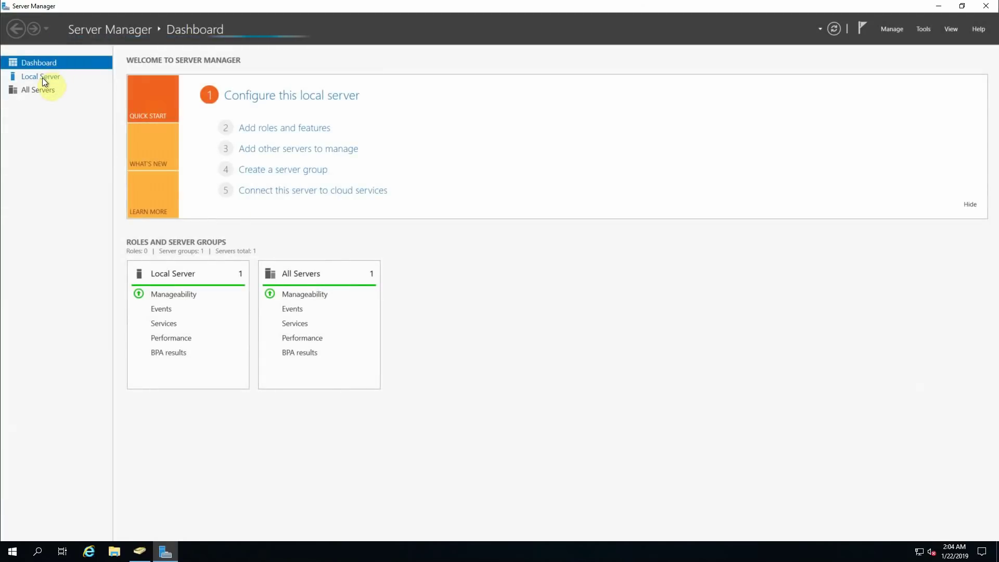
{"action": "left_click", "coordinate": [42, 77]}
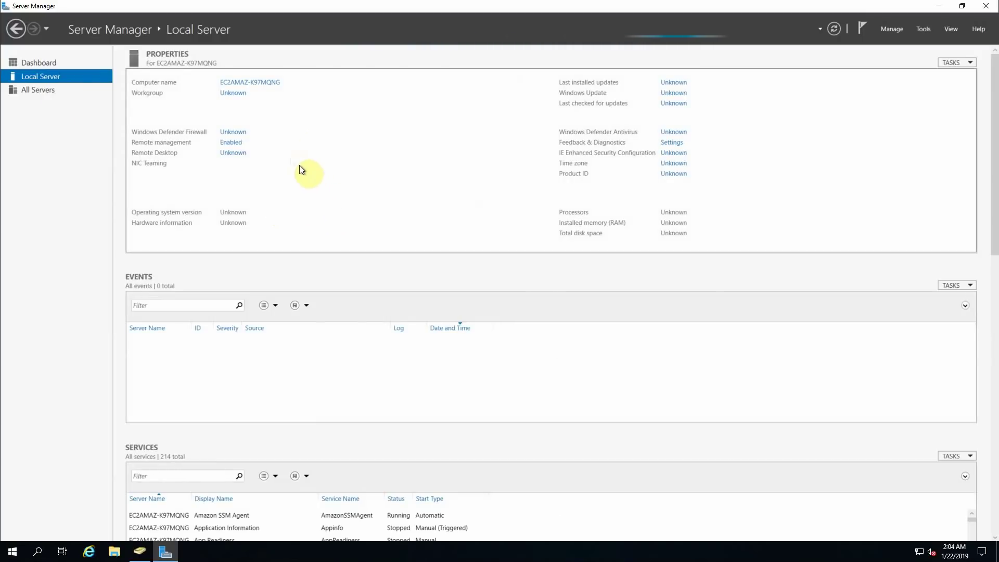
{"action": "left_click", "coordinate": [232, 154]}
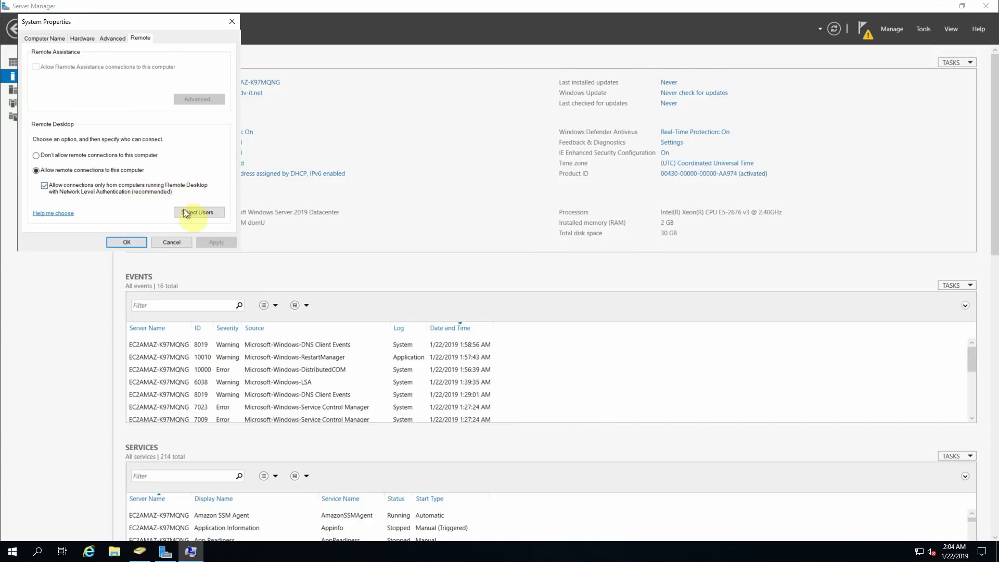
{"action": "left_click", "coordinate": [201, 214]}
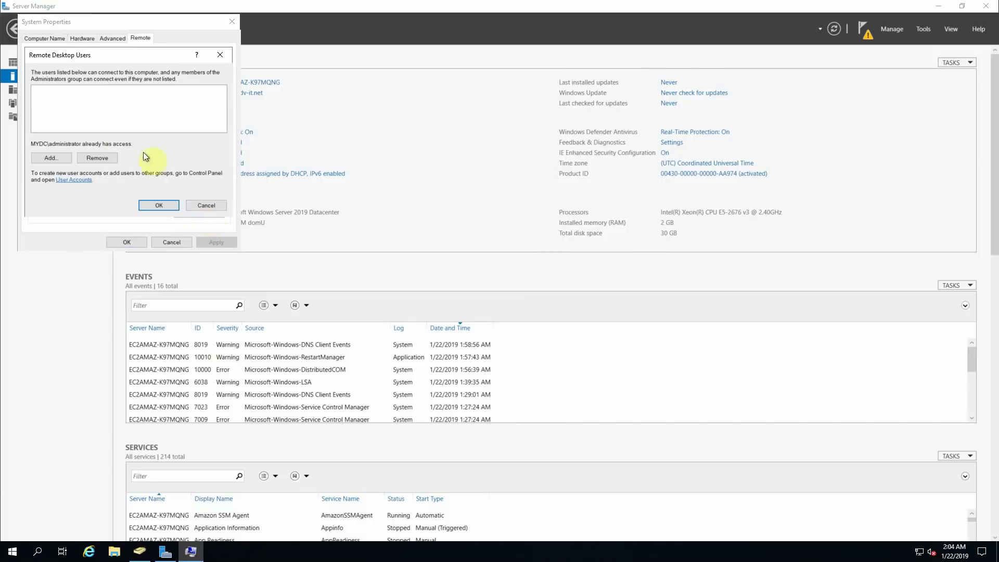
Add the Domain Users group of mydc.adv-it.net to the Remote Desktop users, confirm the system properties, and close Server Manager
{"action": "left_click", "coordinate": [48, 158]}
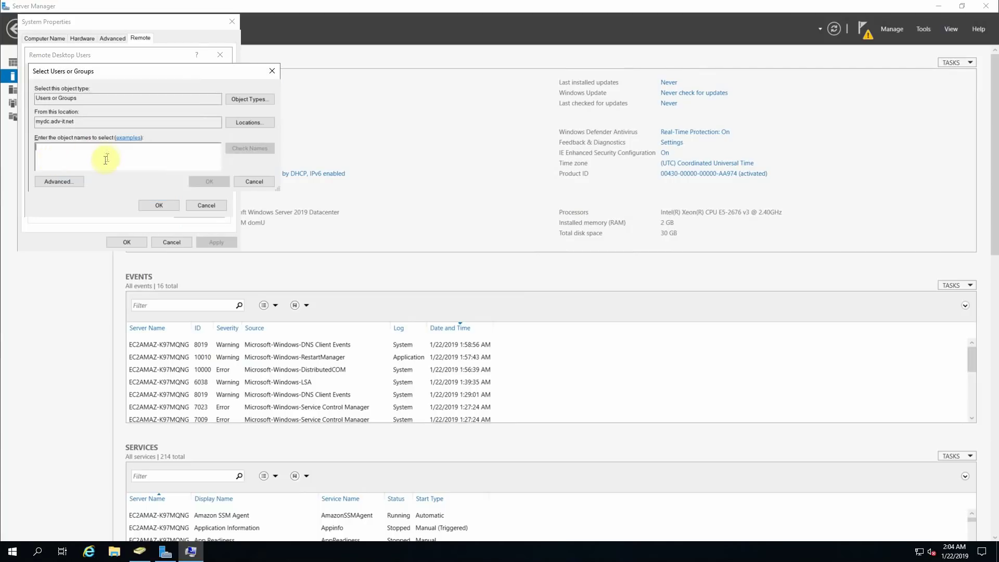
{"action": "type", "text": "Domina"}
{"action": "key", "text": "BackSpace"}
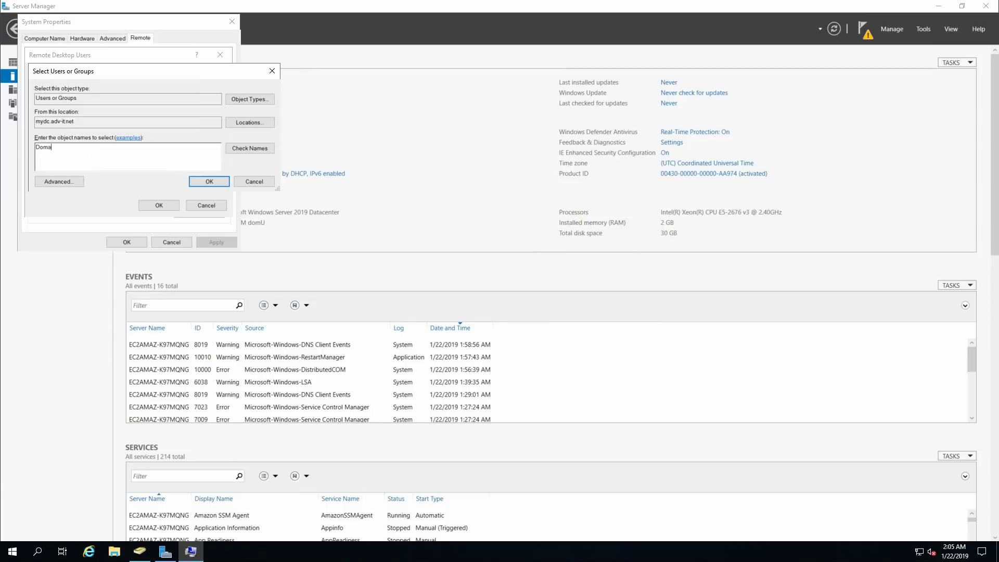
{"action": "type", "text": "n"}
{"action": "left_click", "coordinate": [249, 148]}
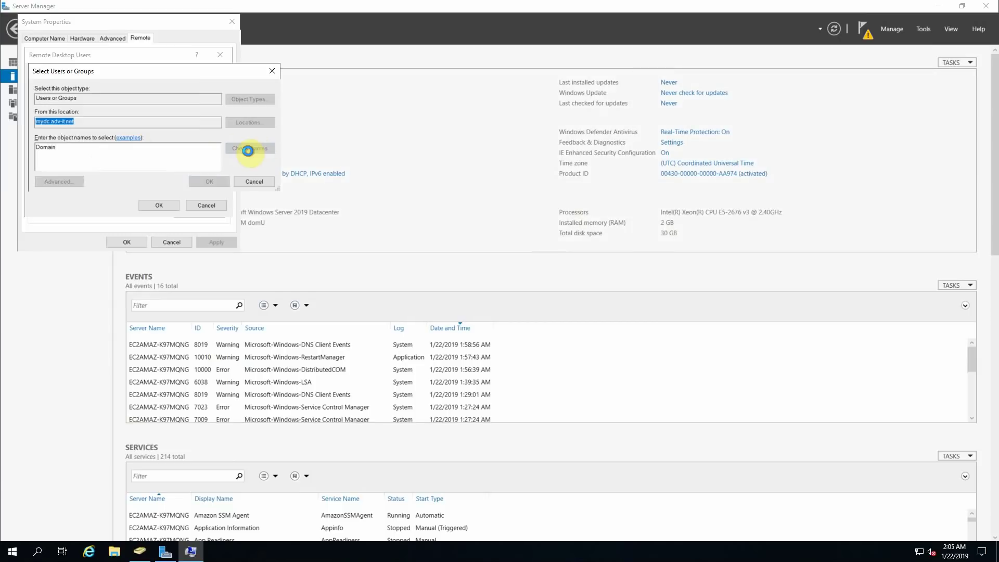
{"action": "double_click", "coordinate": [136, 184]}
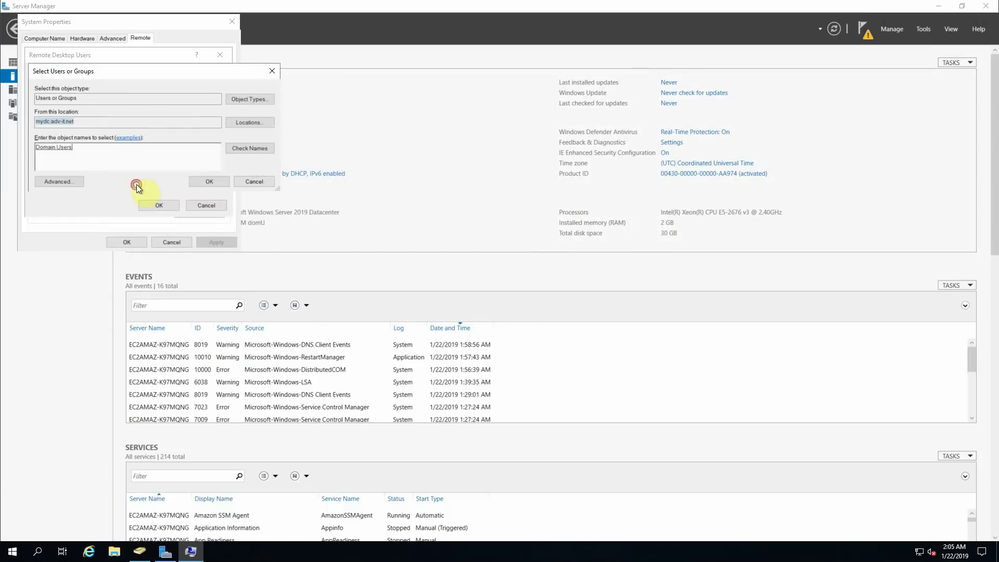
{"action": "left_click", "coordinate": [205, 187]}
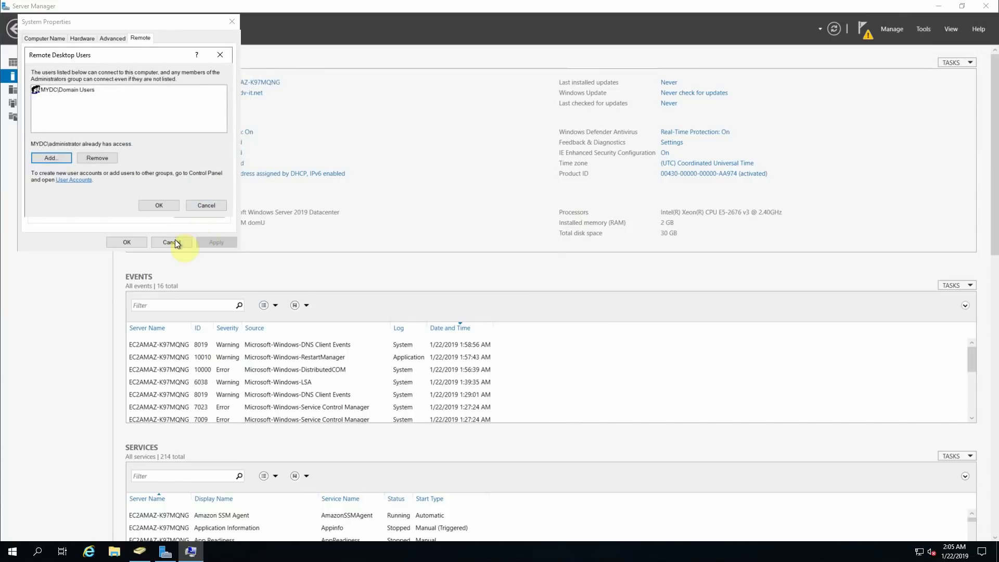
{"action": "left_click", "coordinate": [134, 243]}
{"action": "left_click", "coordinate": [158, 203]}
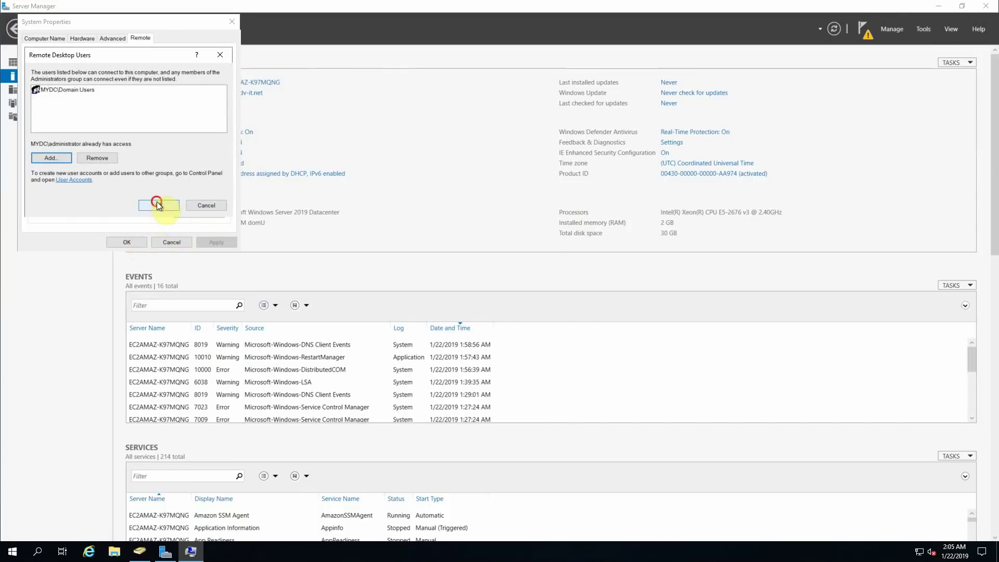
{"action": "left_click", "coordinate": [128, 243]}
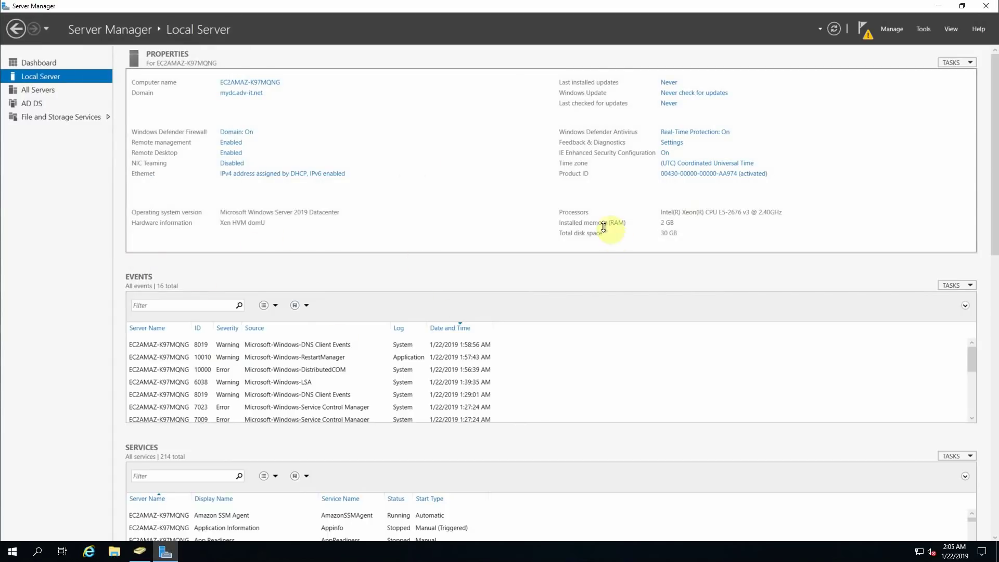
{"action": "left_click", "coordinate": [987, 6]}
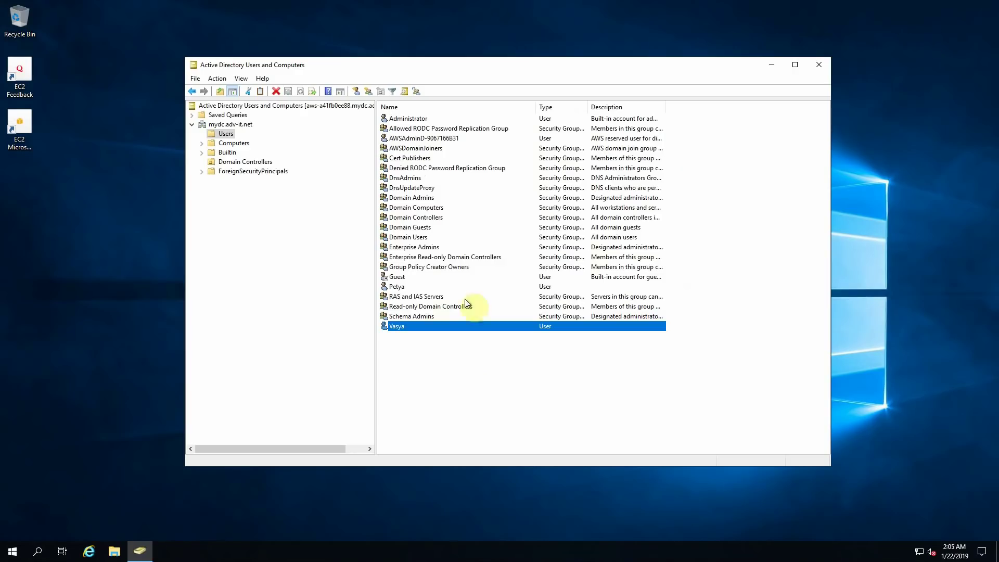
Sign the administrator out of the Windows Server 2019 remote session
{"action": "left_click", "coordinate": [426, 341]}
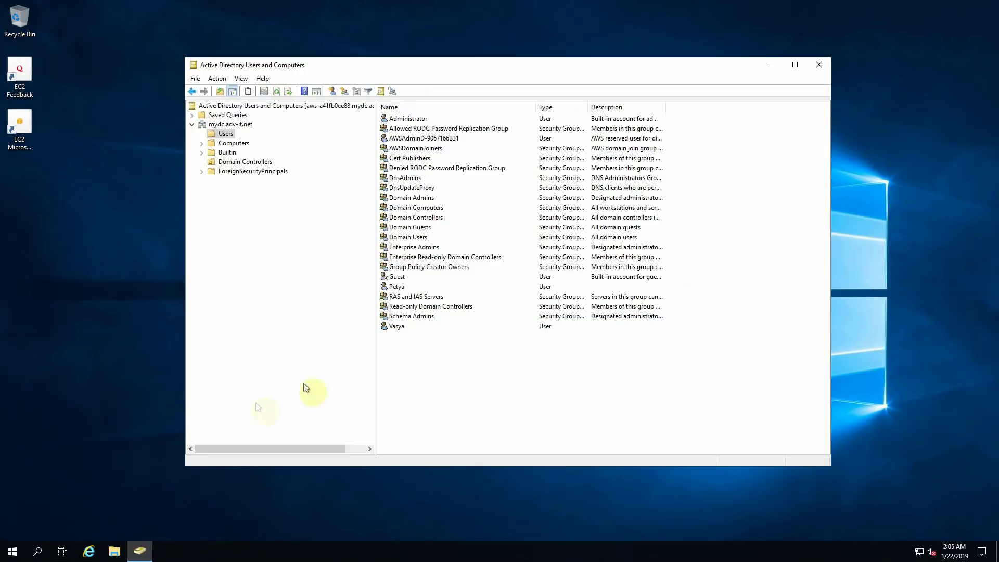
{"action": "left_click", "coordinate": [13, 551]}
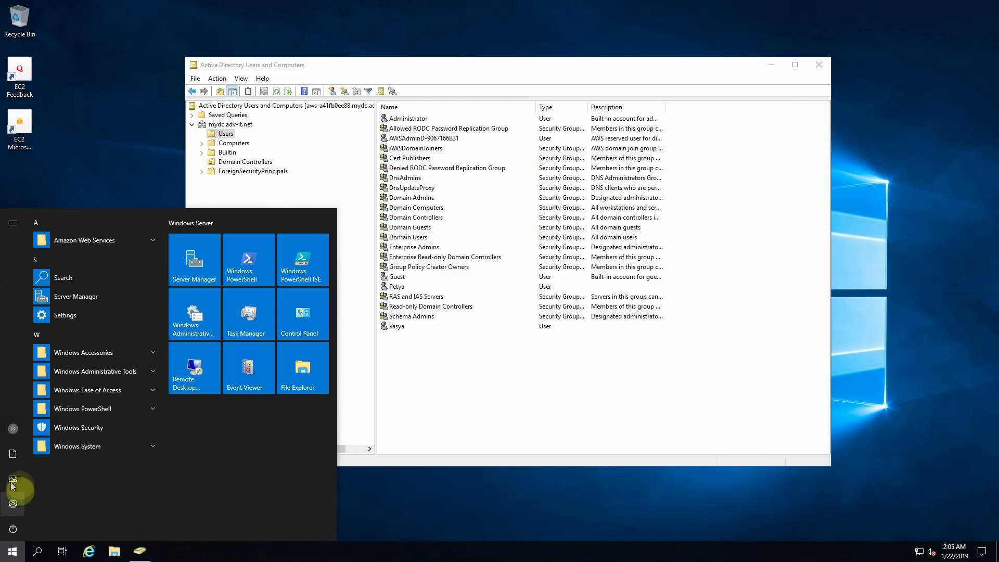
{"action": "left_click", "coordinate": [13, 429]}
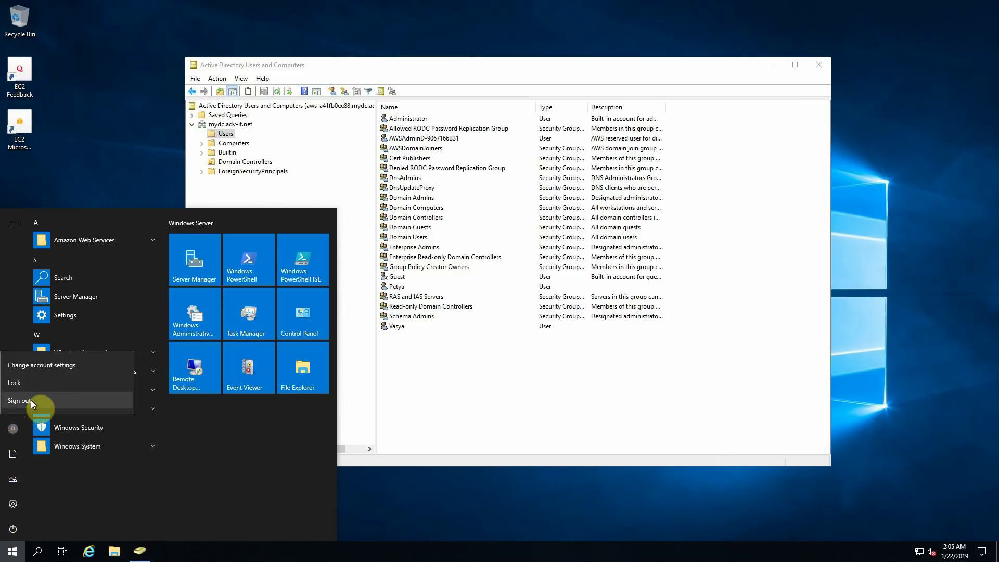
{"action": "left_click", "coordinate": [30, 399]}
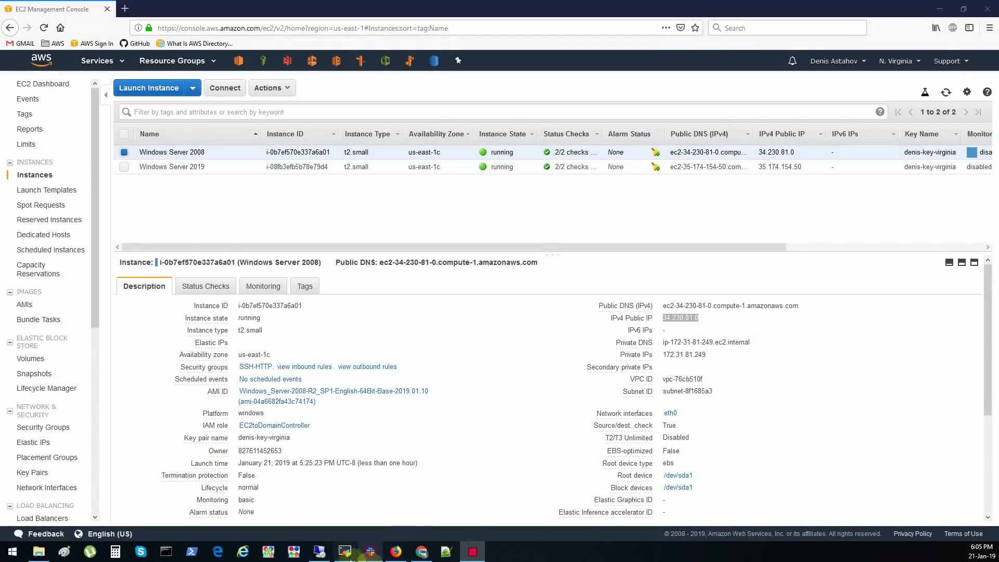
Minimize the Windows Server 2008 session and start a new Remote Desktop connection to 35.174.154.50
{"action": "left_click", "coordinate": [323, 556]}
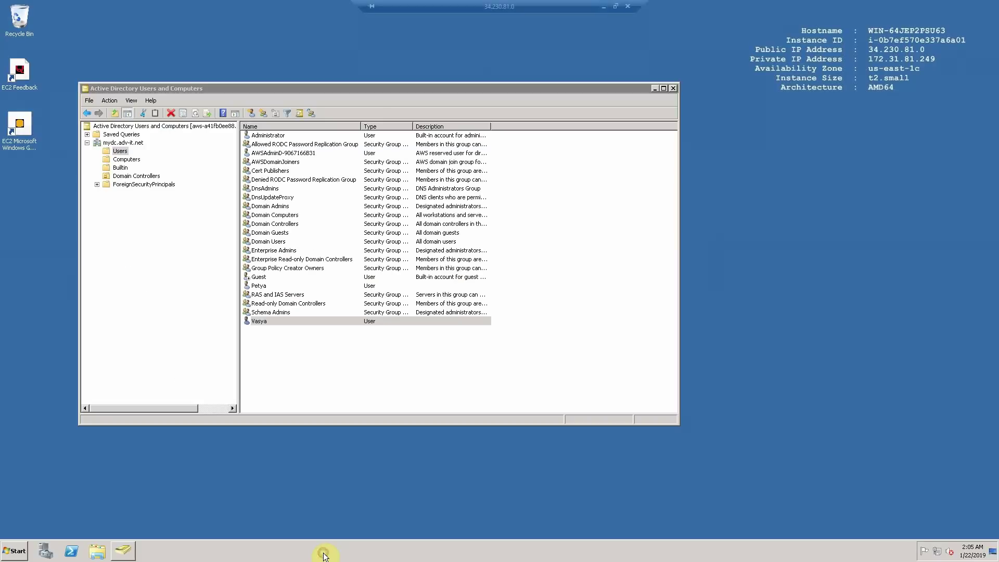
{"action": "left_click", "coordinate": [606, 11]}
{"action": "right_click", "coordinate": [320, 553]}
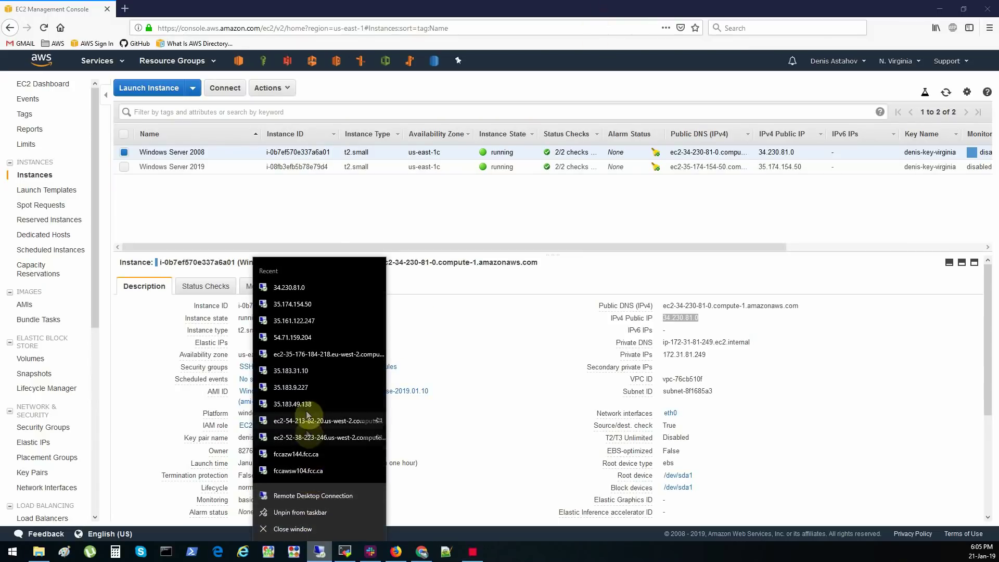
{"action": "left_click", "coordinate": [308, 305]}
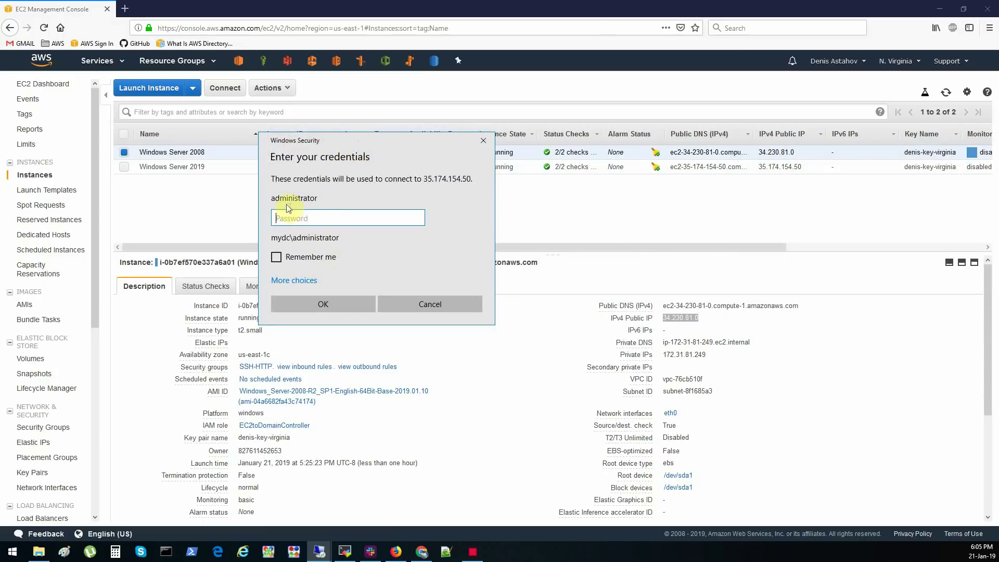
Log in to 35.174.154.50 with a different account, entering a mydc domain user's name and account password
{"action": "left_click", "coordinate": [312, 280]}
{"action": "left_click", "coordinate": [327, 336]}
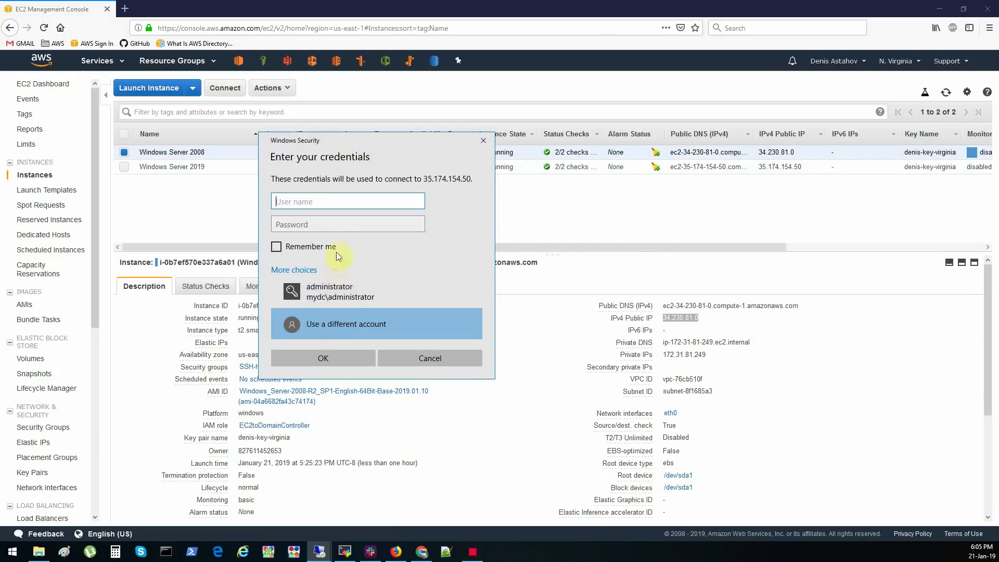
{"action": "type", "text": "myd"}
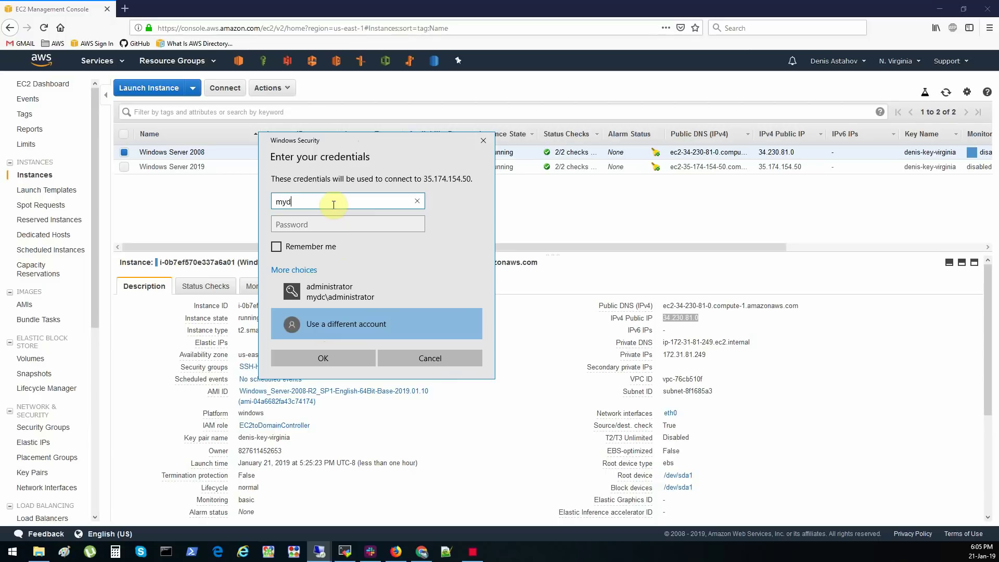
{"action": "type", "text": "c\\petya"}
{"action": "key", "text": "Tab"}
{"action": "type", "text": "••••"}
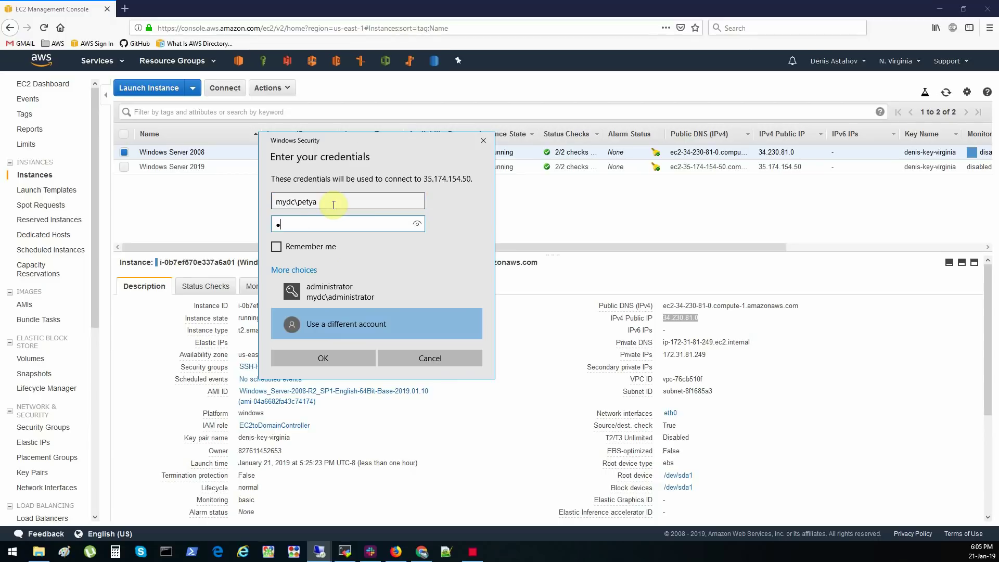
{"action": "type", "text": "••••"}
{"action": "left_click", "coordinate": [341, 359]}
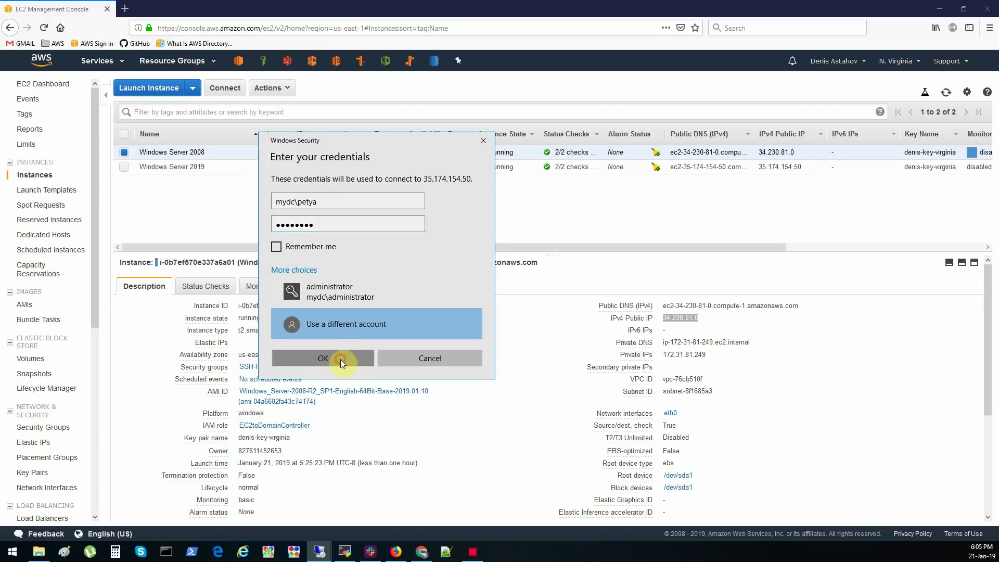
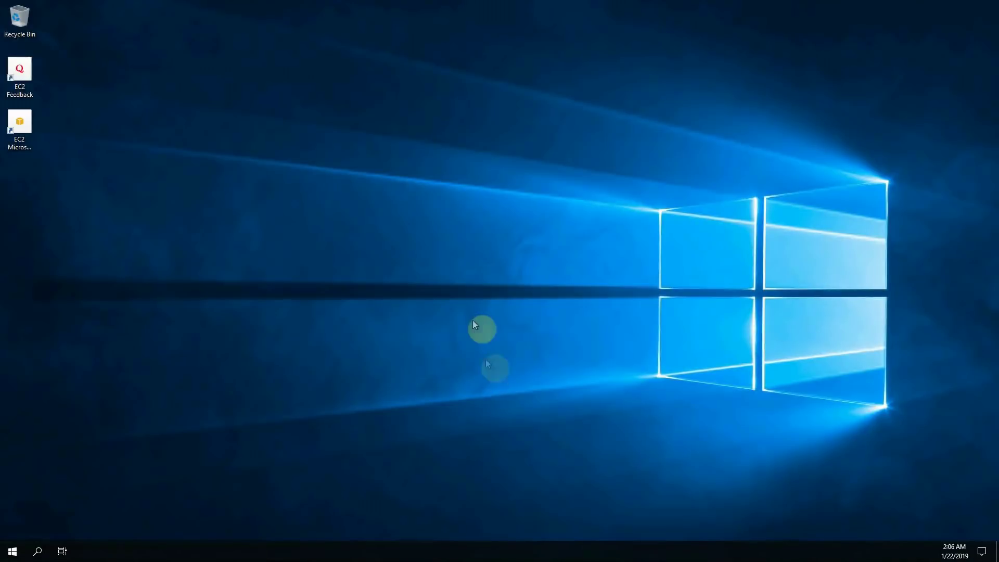
Sign the domain user out of the Windows Server 2019 remote session
{"action": "left_click_drag", "start_coordinate": [558, 393], "coordinate": [420, 215]}
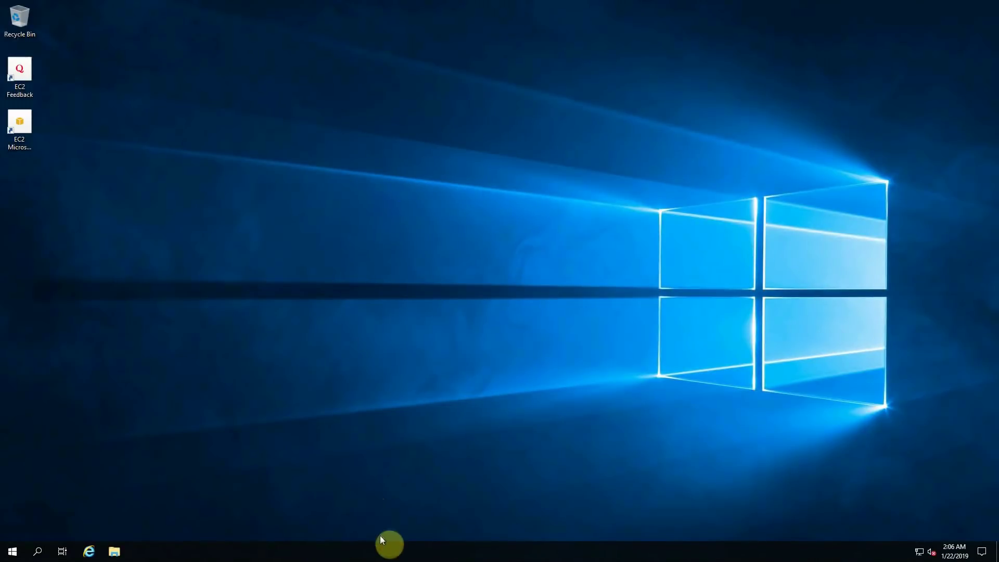
{"action": "left_click", "coordinate": [14, 555]}
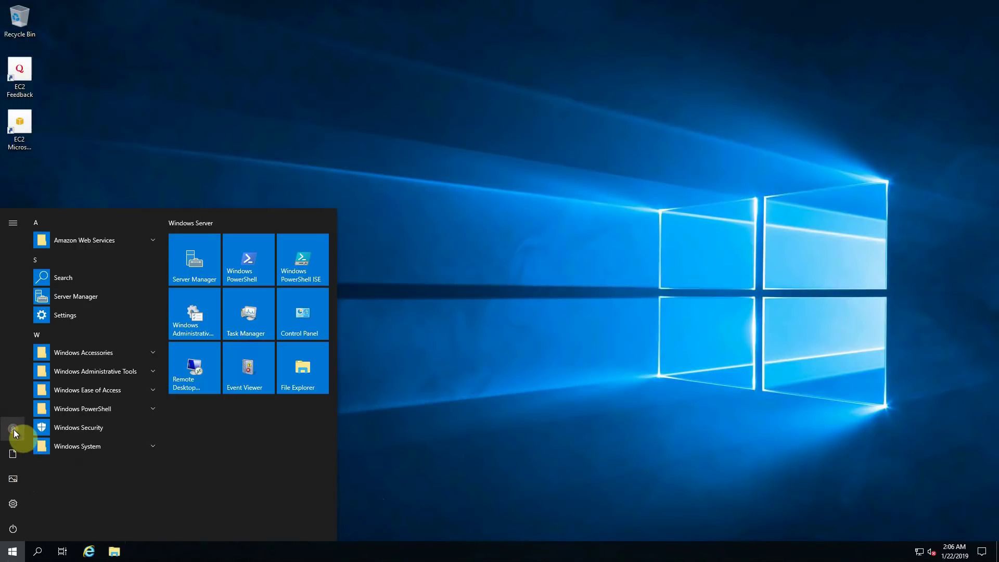
{"action": "left_click", "coordinate": [13, 429]}
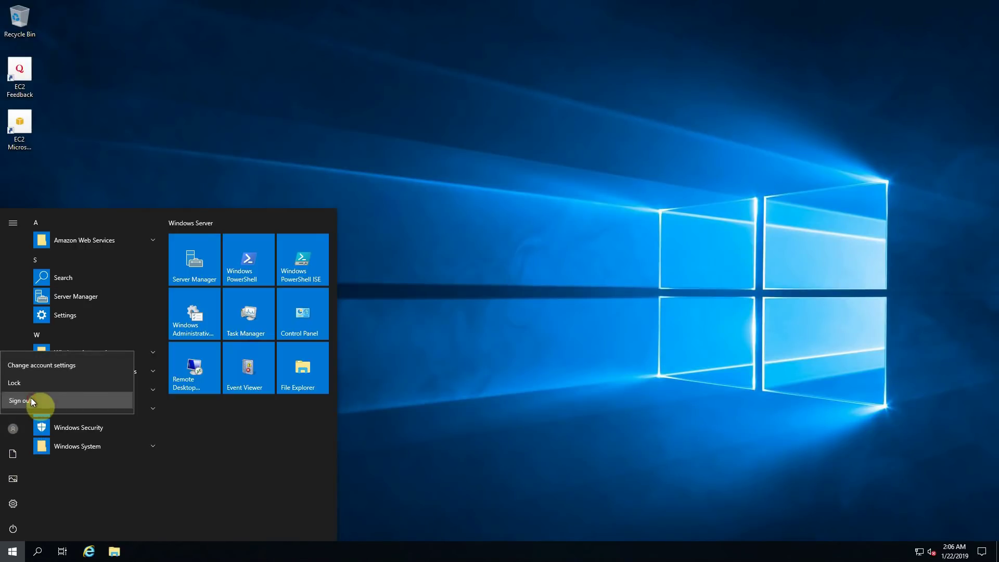
{"action": "left_click", "coordinate": [31, 399]}
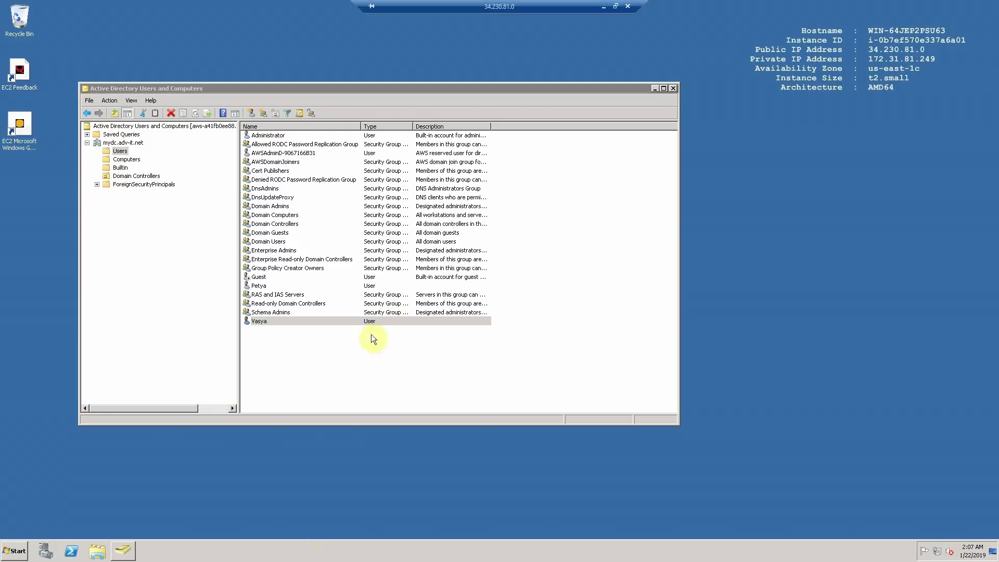
Open the Server Manager overview on Windows Server 2008 and bring up the list of users allowed to connect through Remote Desktop
{"action": "left_click", "coordinate": [458, 350]}
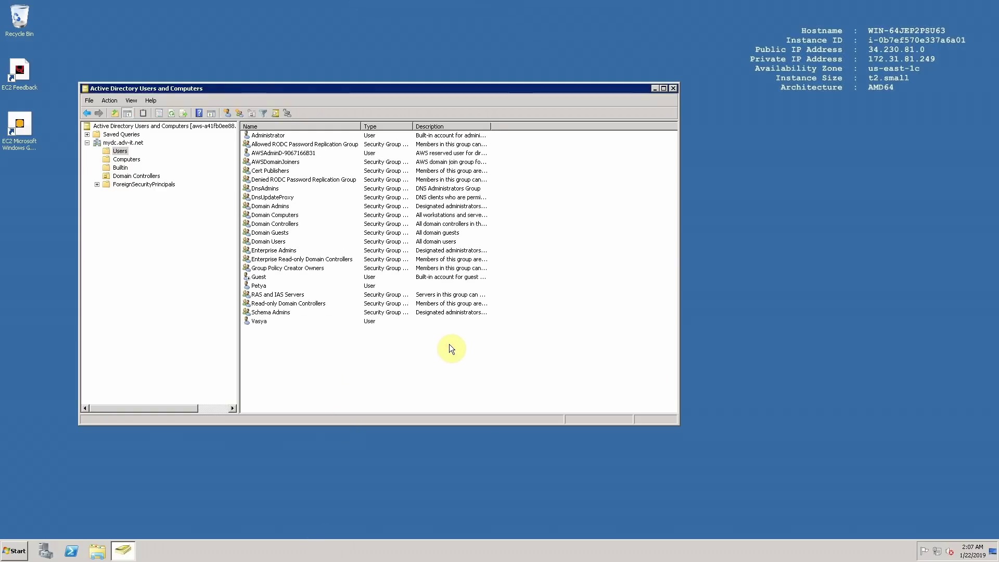
{"action": "left_click", "coordinate": [47, 551]}
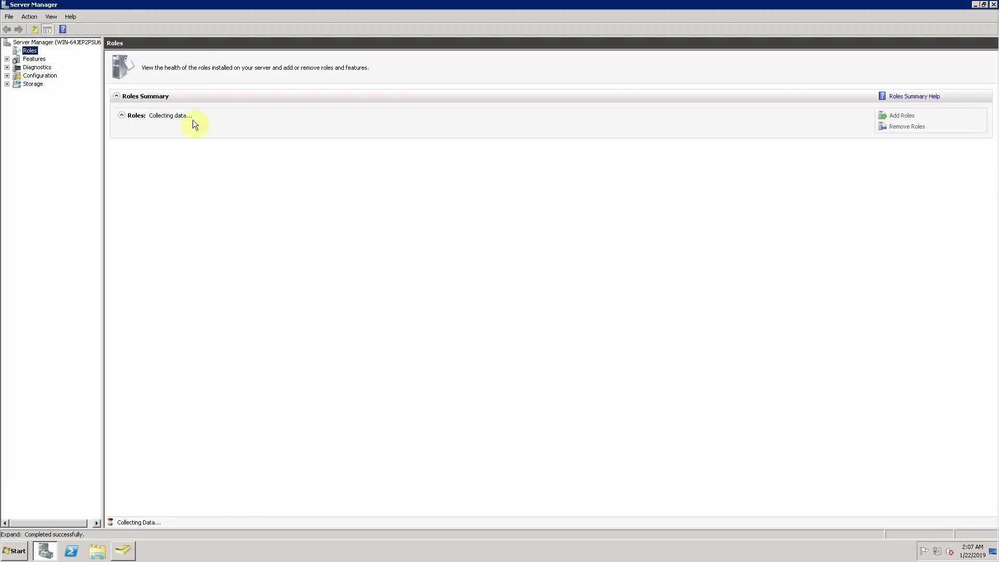
{"action": "left_click", "coordinate": [38, 43]}
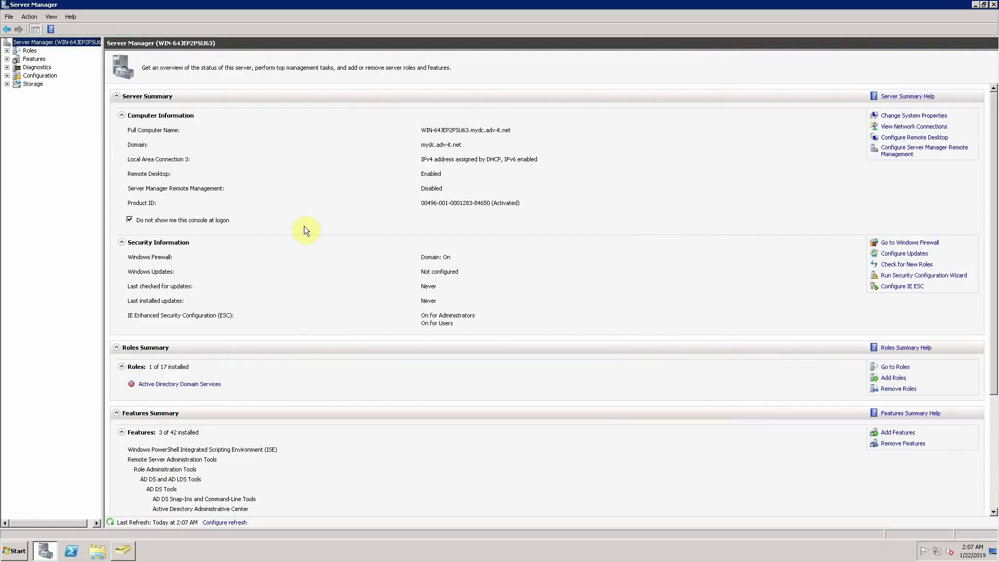
{"action": "left_click", "coordinate": [918, 138]}
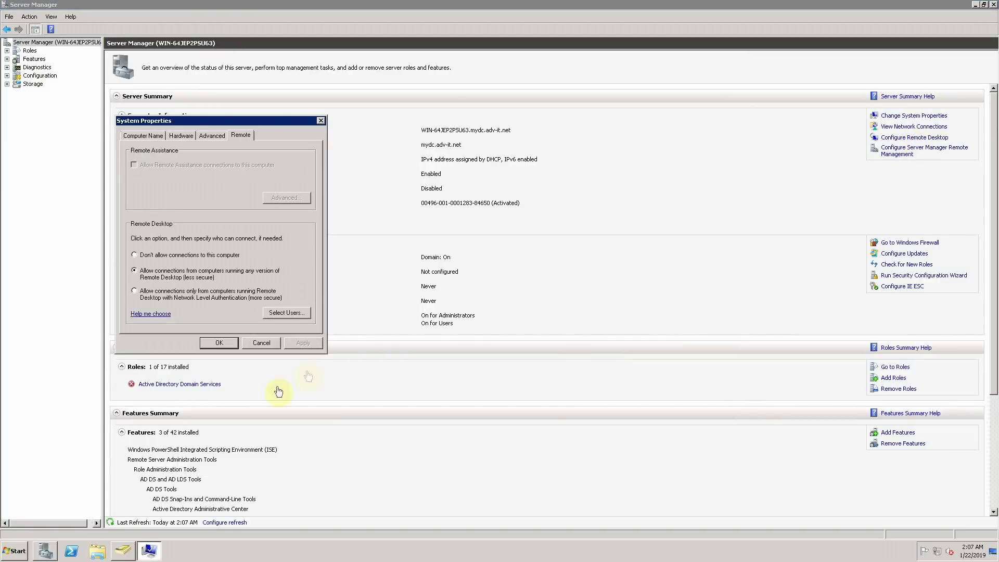
{"action": "left_click", "coordinate": [279, 313]}
Add the Domain Users group of mydc.adv-it.net to the allowed Remote Desktop users, confirm the system properties, and close Server Manager
{"action": "left_click", "coordinate": [145, 232]}
{"action": "left_click", "coordinate": [165, 229]}
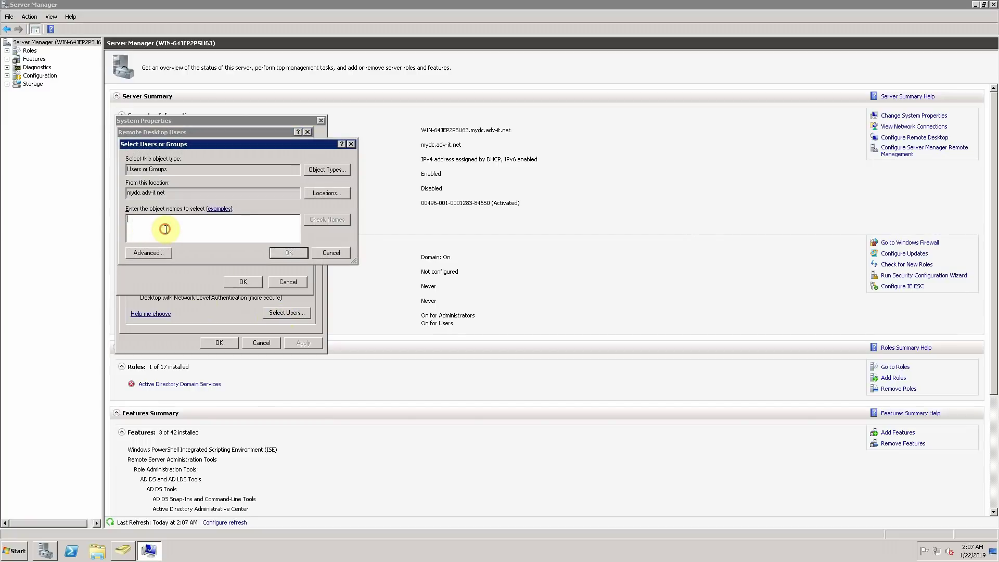
{"action": "type", "text": "Domain"}
{"action": "left_click", "coordinate": [330, 220]}
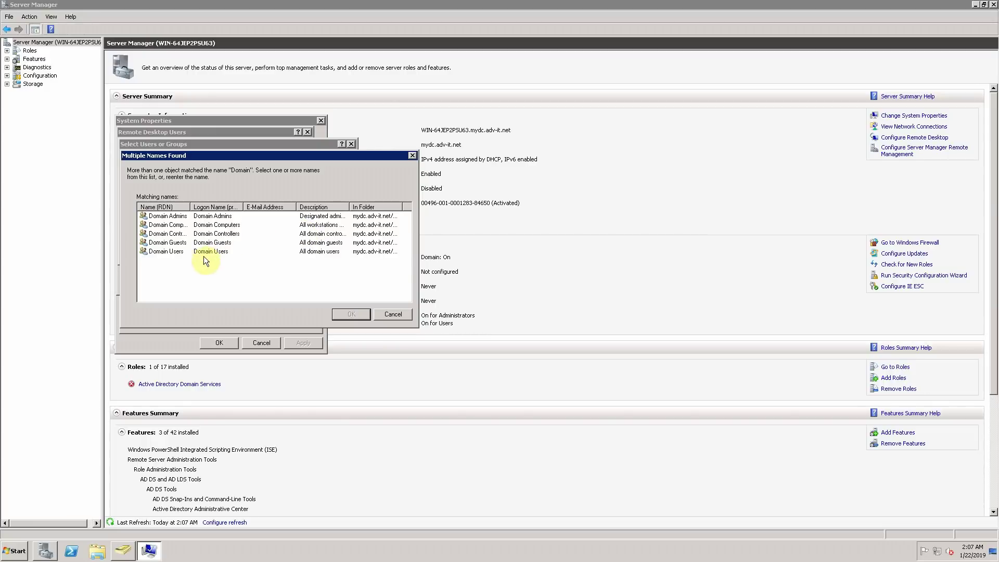
{"action": "double_click", "coordinate": [177, 251]}
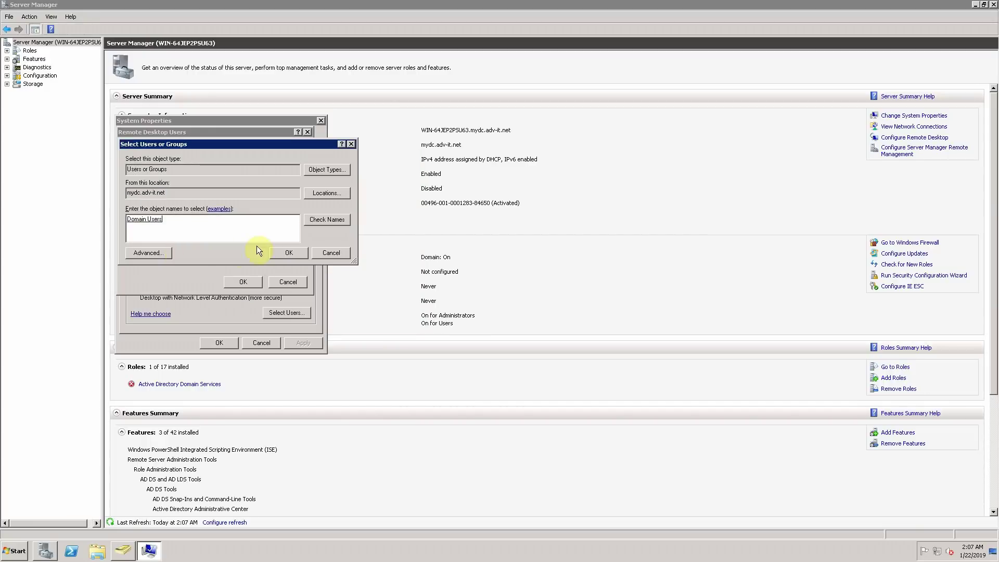
{"action": "left_click", "coordinate": [288, 250]}
{"action": "left_click", "coordinate": [242, 282]}
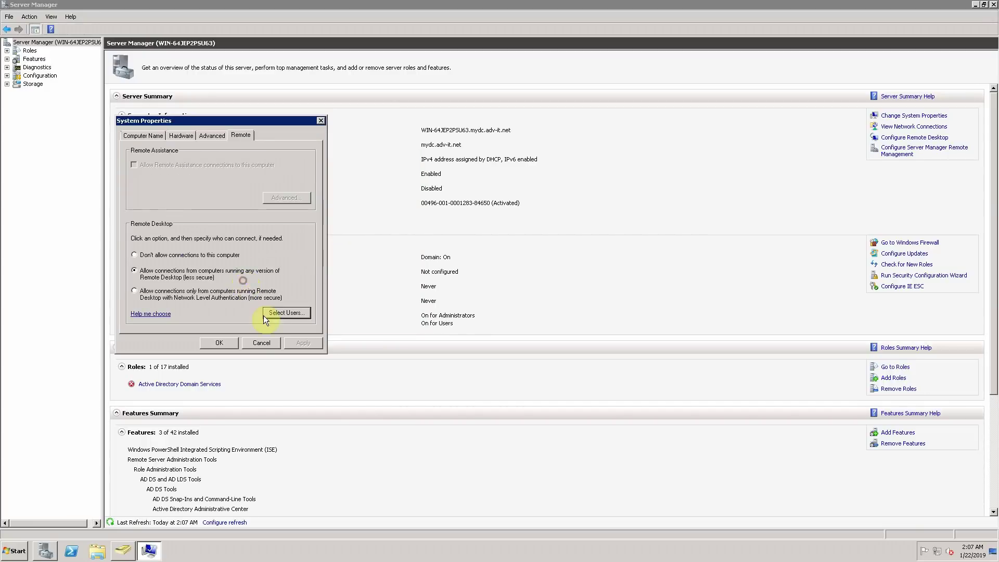
{"action": "left_click", "coordinate": [226, 343]}
{"action": "left_click", "coordinate": [993, 4]}
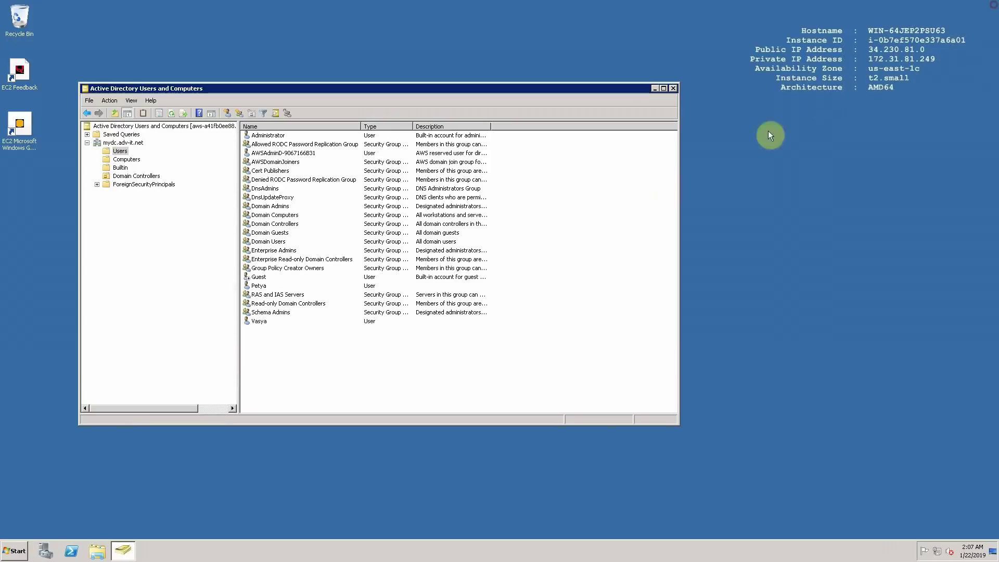
{"action": "left_click_drag", "start_coordinate": [470, 88], "coordinate": [548, 100]}
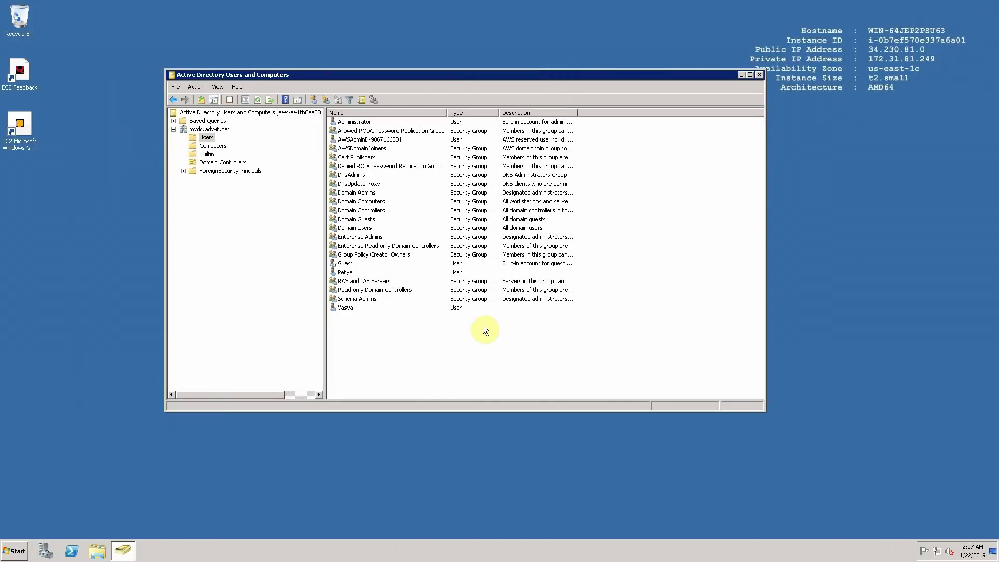
{"action": "left_click", "coordinate": [344, 308]}
{"action": "left_click", "coordinate": [348, 272]}
{"action": "left_click", "coordinate": [421, 389]}
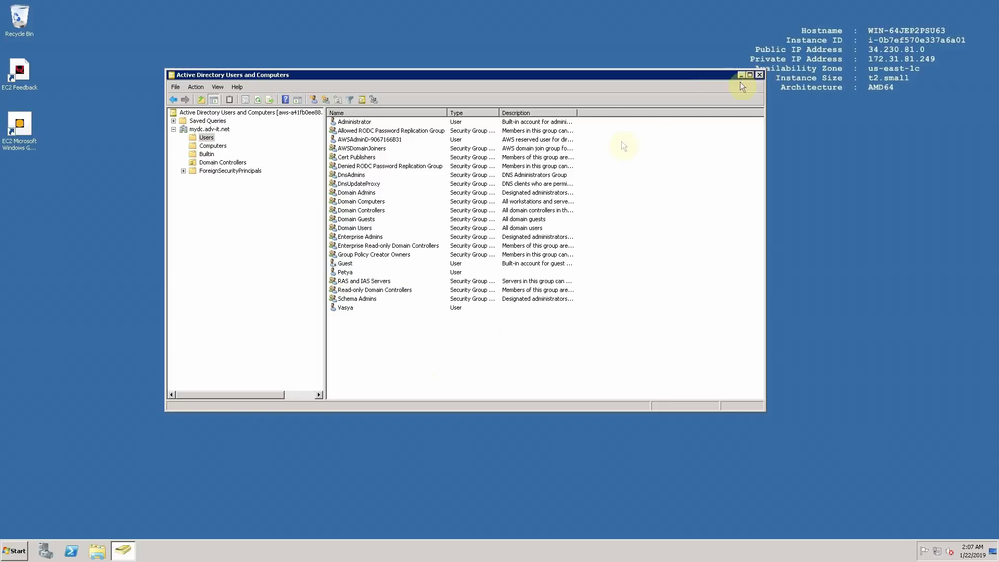
Log the administrator off the Windows Server 2008 remote session
{"action": "left_click", "coordinate": [15, 551]}
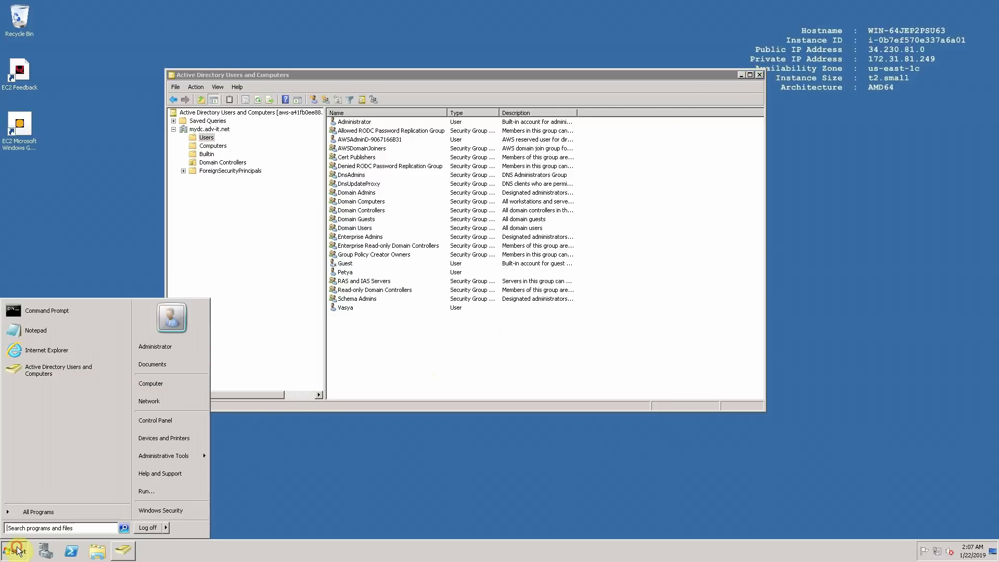
{"action": "left_click", "coordinate": [160, 529]}
{"action": "left_click", "coordinate": [155, 529]}
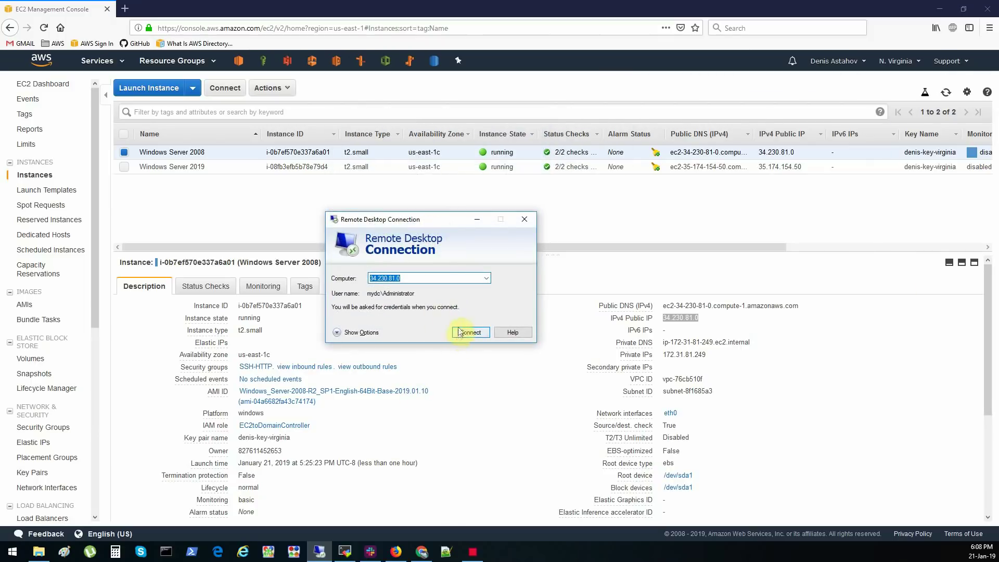
Connect to 34.230.81.0 through Remote Desktop as a mydc domain user instead of the administrator, entering the account password
{"action": "left_click", "coordinate": [359, 332]}
{"action": "left_click", "coordinate": [457, 330]}
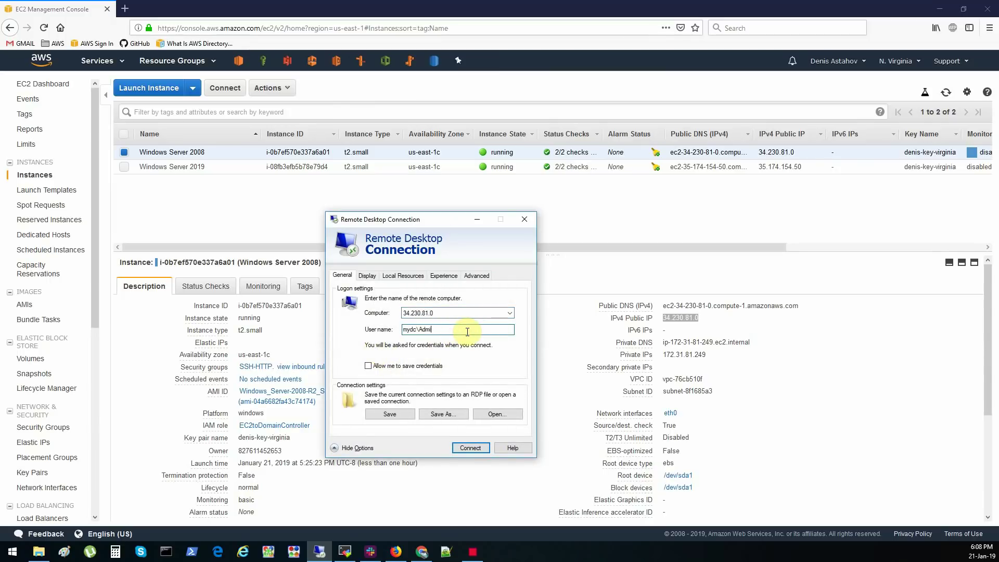
{"action": "type", "text": "vasya"}
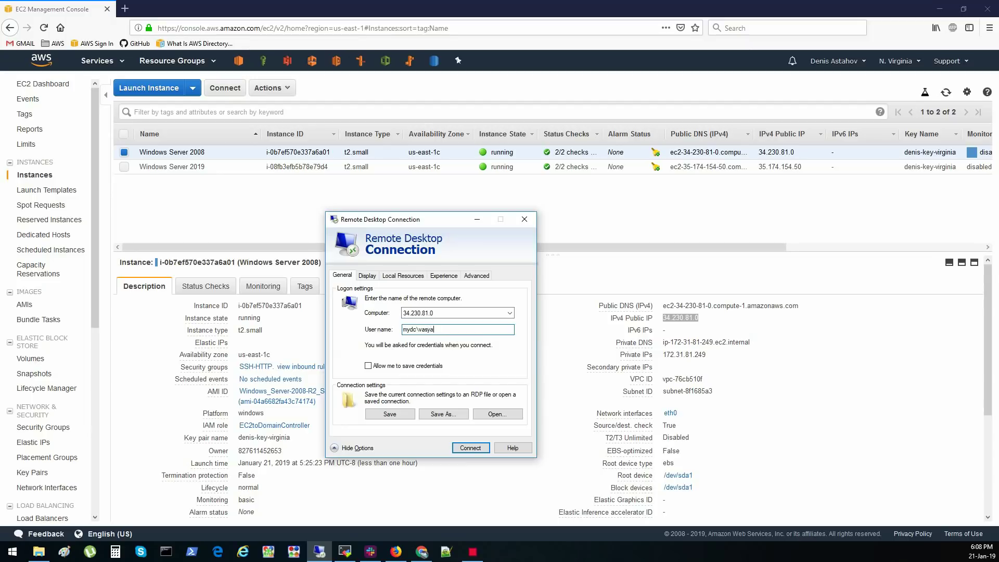
{"action": "left_click", "coordinate": [474, 450]}
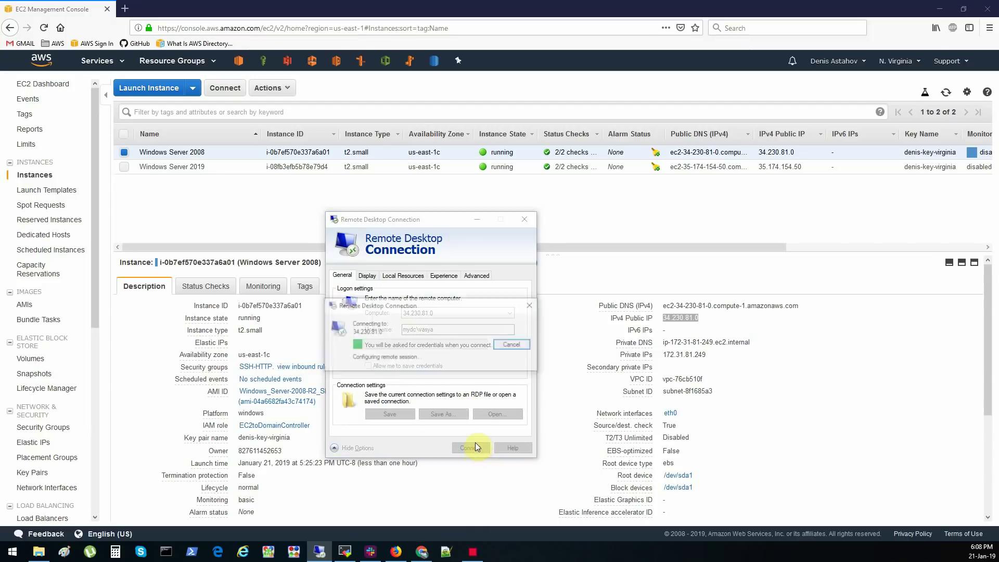
{"action": "type", "text": "**"}
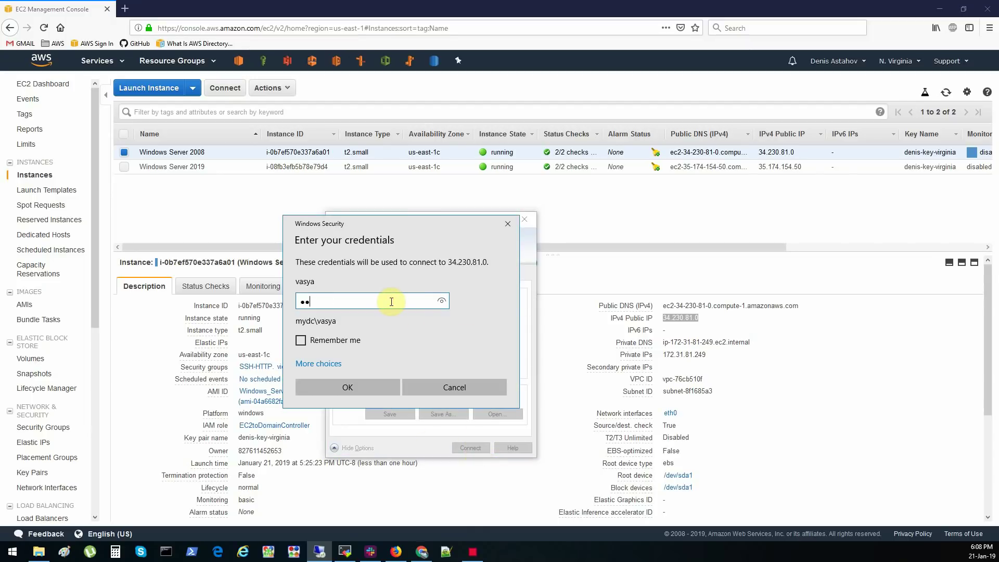
{"action": "left_click", "coordinate": [358, 383]}
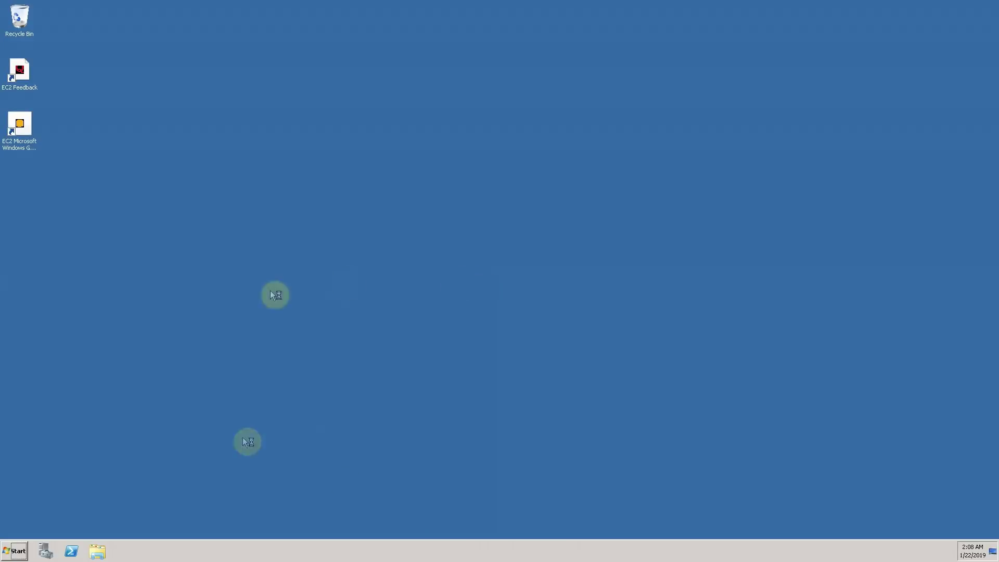
Open Task Manager in the Windows Server 2008 session and check which users are logged on
{"action": "right_click", "coordinate": [420, 550]}
{"action": "left_click", "coordinate": [445, 525]}
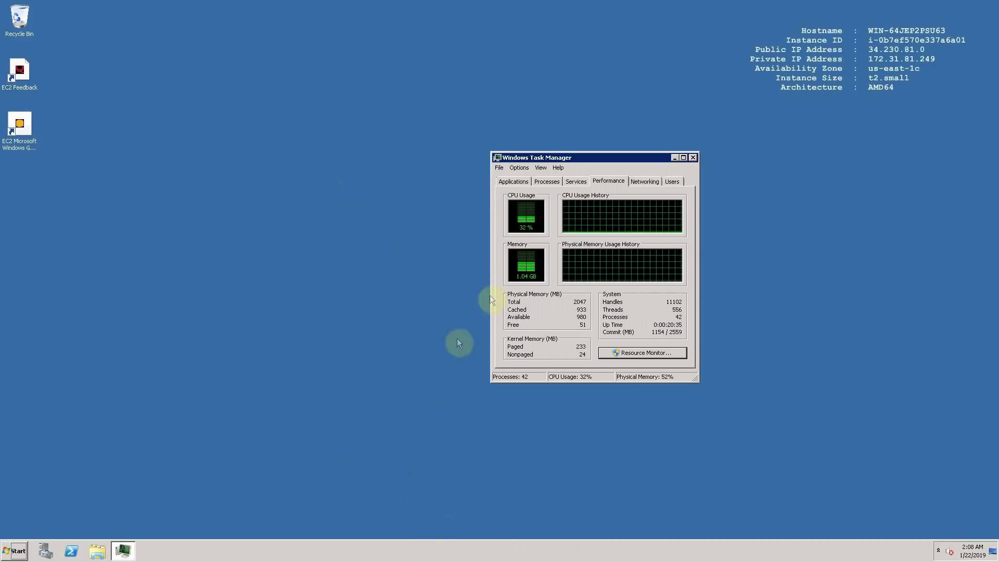
{"action": "left_click_drag", "start_coordinate": [528, 157], "coordinate": [295, 128]}
{"action": "left_click", "coordinate": [438, 151]}
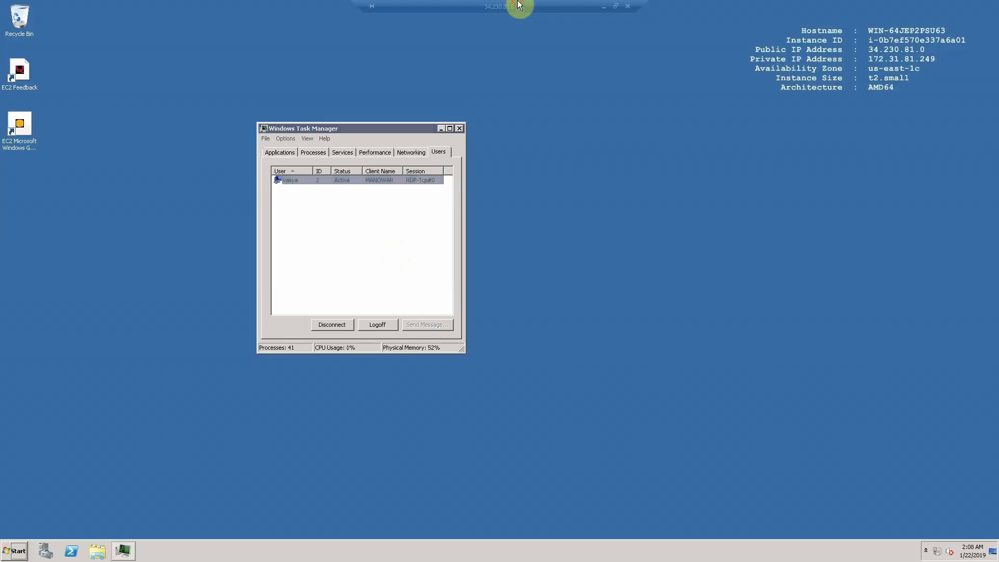
Minimize the Windows Server 2008 session and start another Remote Desktop connection to 34.230.81.0
{"action": "left_click", "coordinate": [605, 7]}
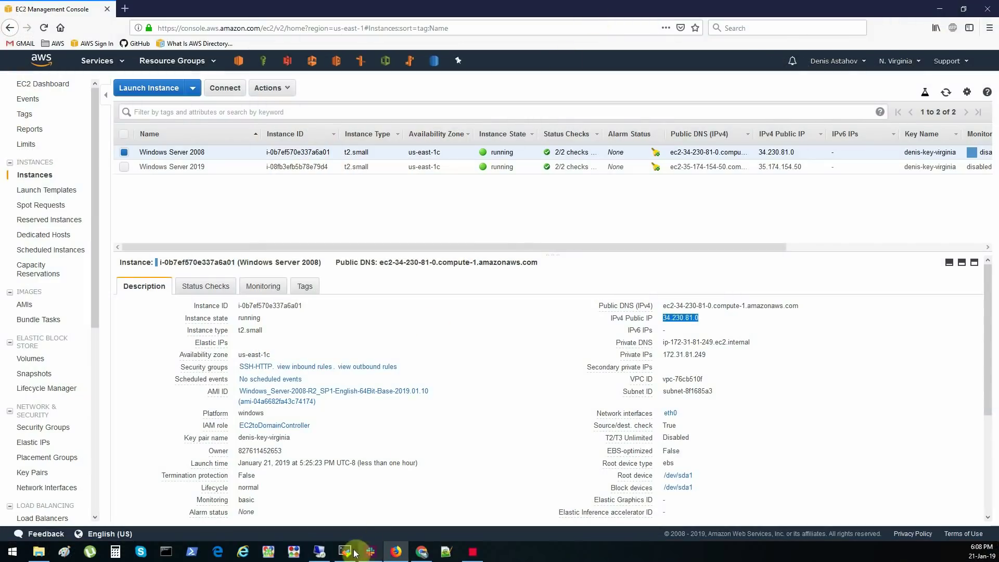
{"action": "right_click", "coordinate": [320, 552]}
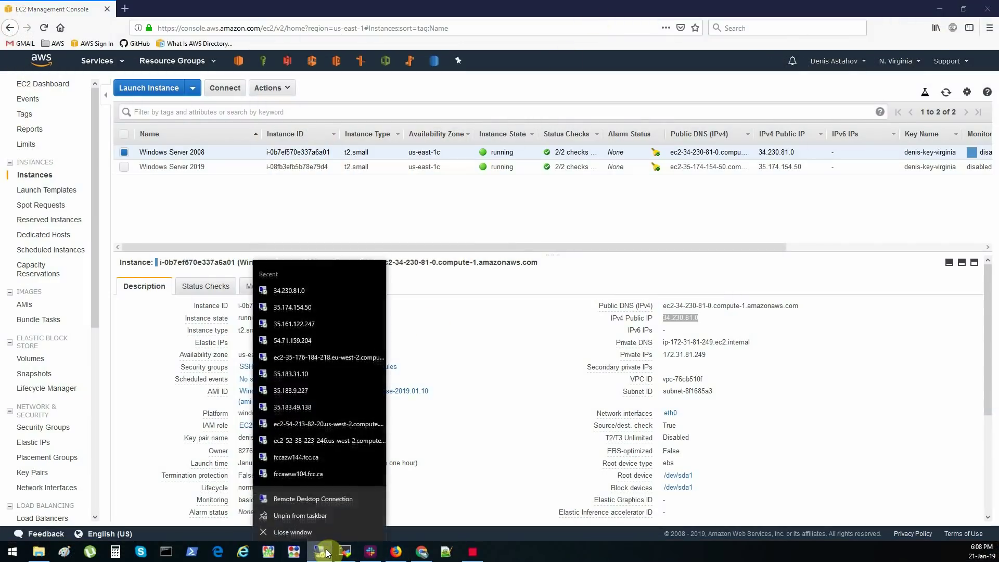
{"action": "left_click", "coordinate": [315, 288]}
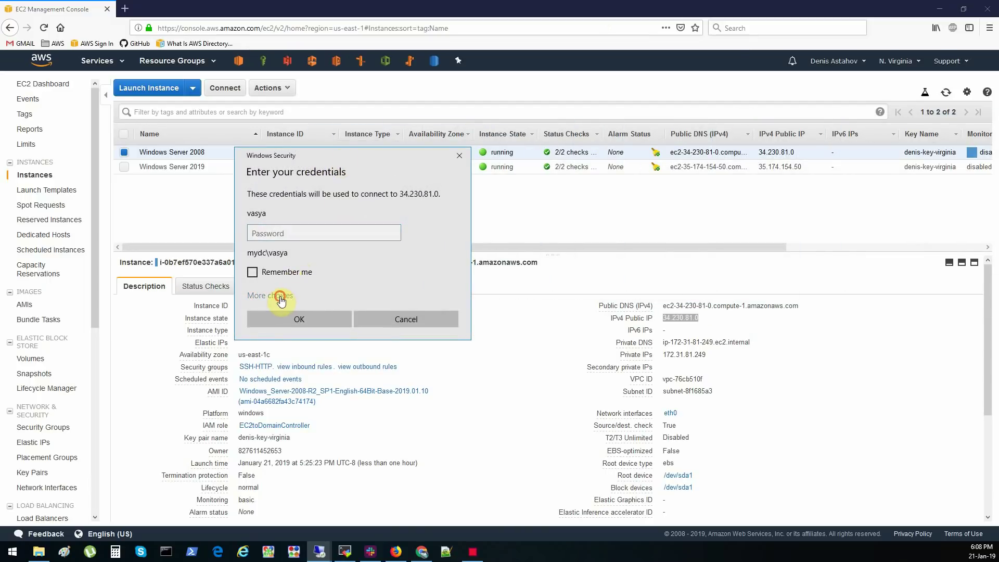
Log in to 34.230.81.0 with a different account, entering the other mydc domain user's name and account password
{"action": "left_click", "coordinate": [281, 300]}
{"action": "left_click", "coordinate": [320, 408]}
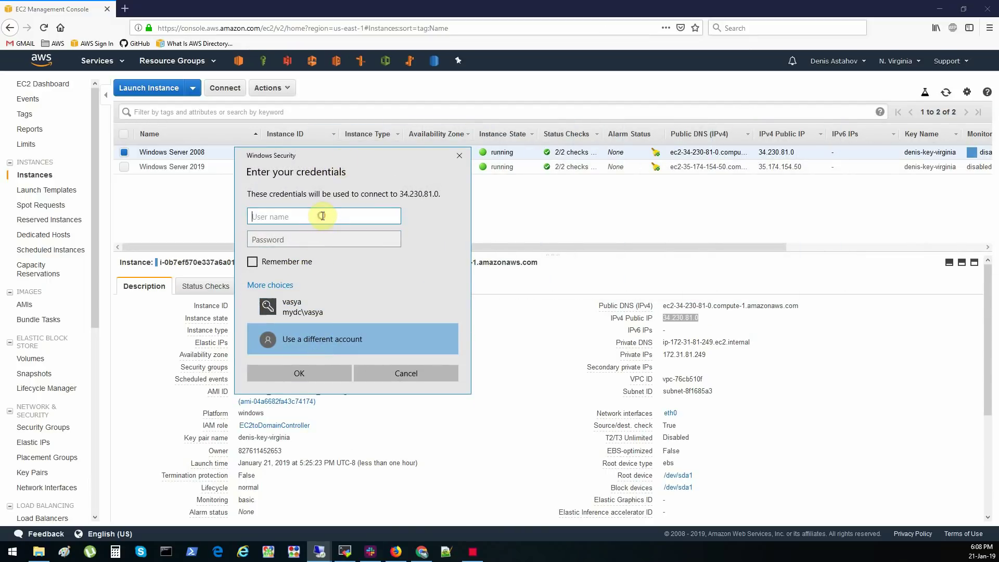
{"action": "type", "text": "mydc\\petya"}
{"action": "key", "text": "Tab"}
{"action": "type", "text": "P"}
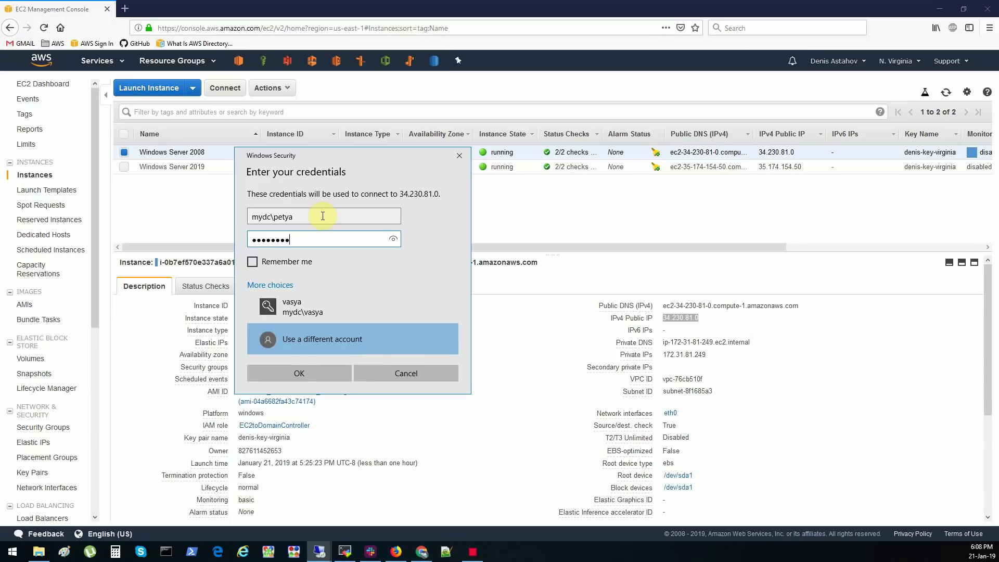
{"action": "left_click", "coordinate": [308, 374]}
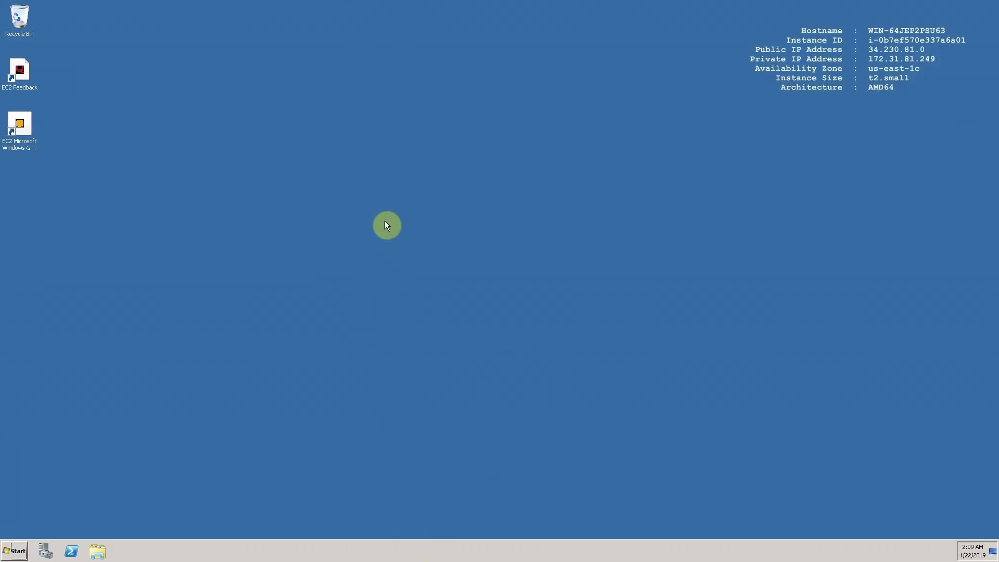
Open Task Manager in the second domain user's session and check both logged-on users' sessions in an enlarged window
{"action": "right_click", "coordinate": [377, 553]}
{"action": "left_click", "coordinate": [397, 527]}
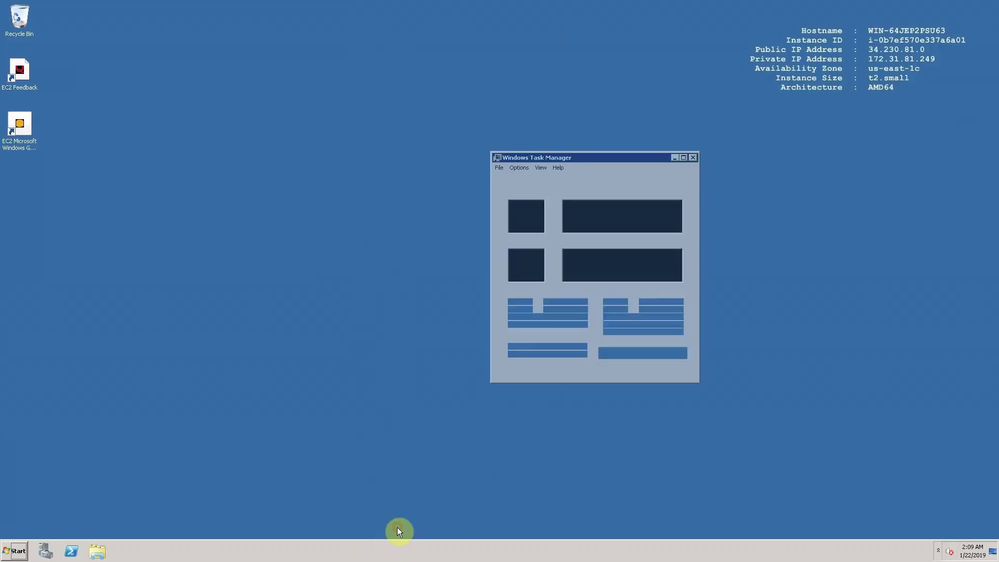
{"action": "left_click", "coordinate": [673, 181]}
{"action": "left_click_drag", "start_coordinate": [598, 158], "coordinate": [469, 142]}
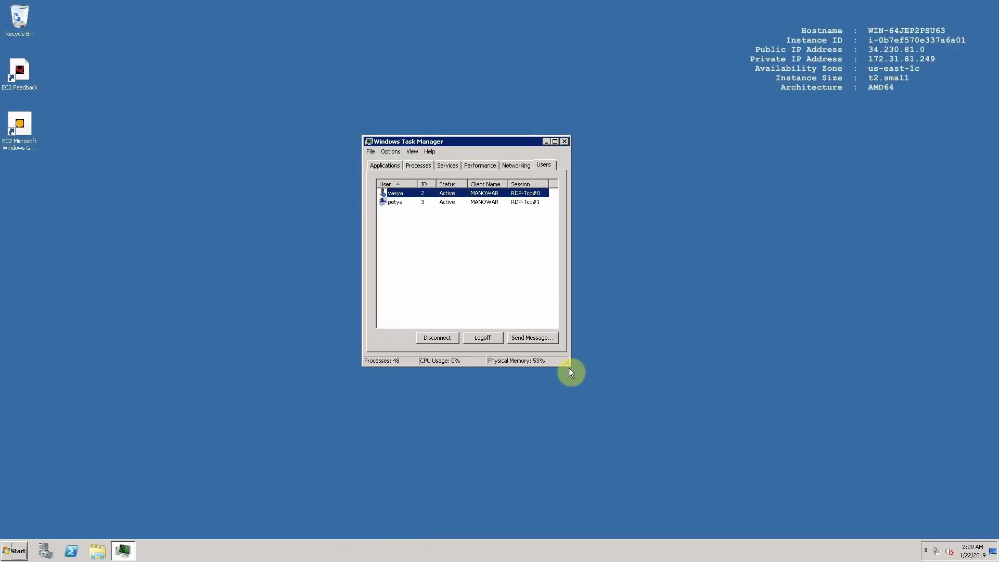
{"action": "left_click_drag", "start_coordinate": [566, 362], "coordinate": [714, 426]}
{"action": "left_click", "coordinate": [463, 230]}
{"action": "left_click", "coordinate": [482, 194]}
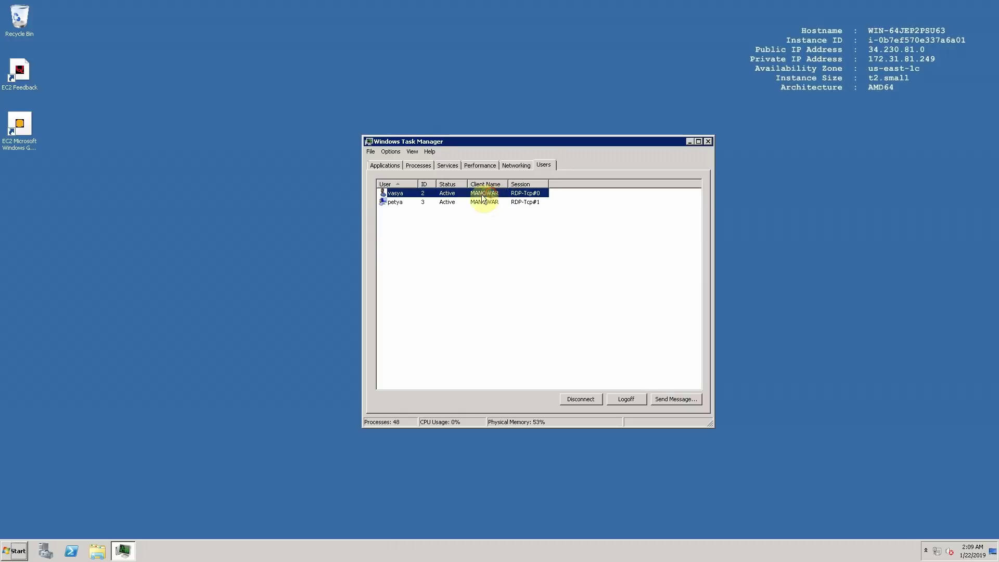
{"action": "left_click", "coordinate": [396, 202]}
{"action": "left_click", "coordinate": [396, 193]}
{"action": "left_click", "coordinate": [395, 203]}
{"action": "left_click", "coordinate": [395, 193]}
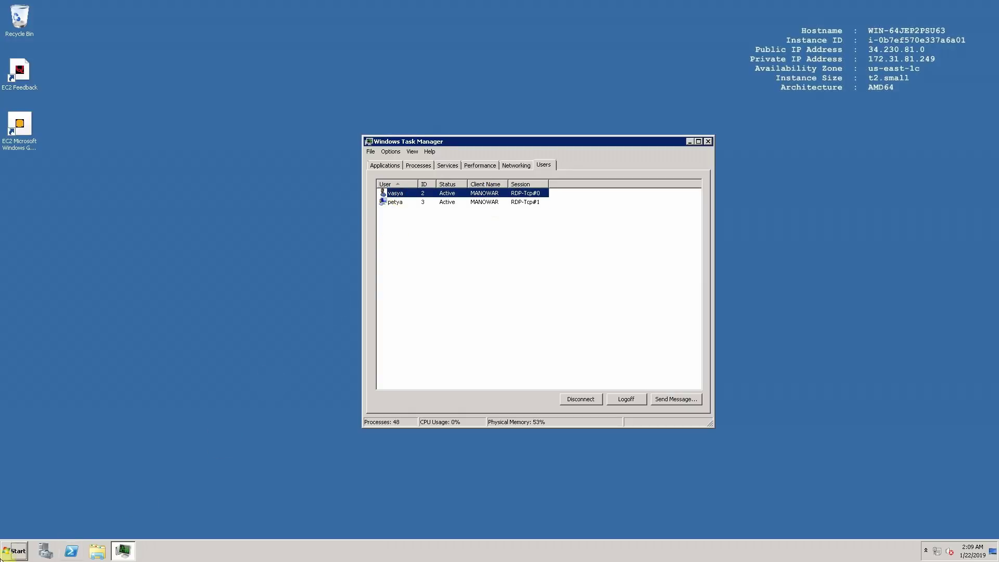
Lock the current domain user's Windows Server 2008 session and activate the password field on its lock screen
{"action": "left_click", "coordinate": [14, 551]}
{"action": "mouse_move", "coordinate": [167, 525]}
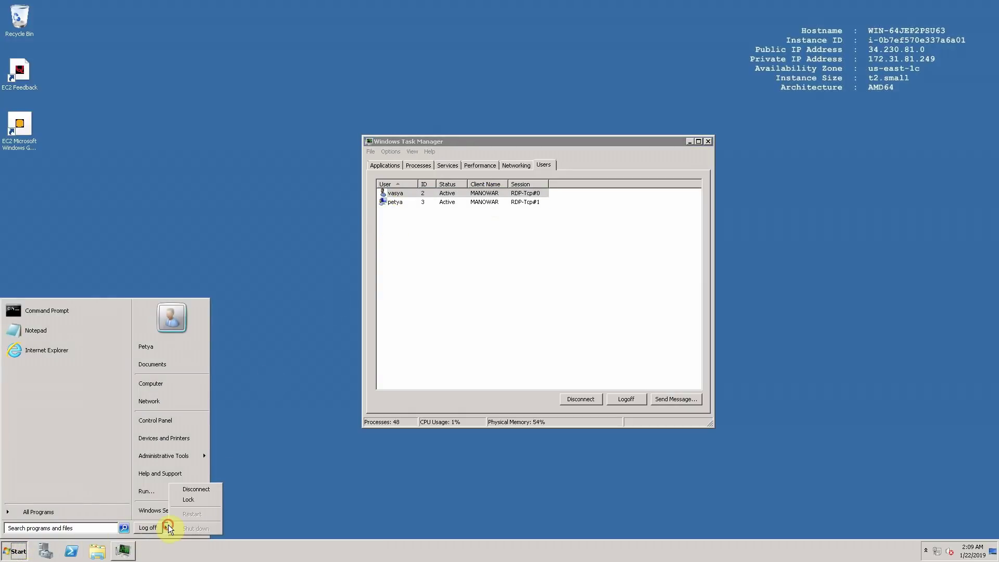
{"action": "left_click", "coordinate": [186, 498]}
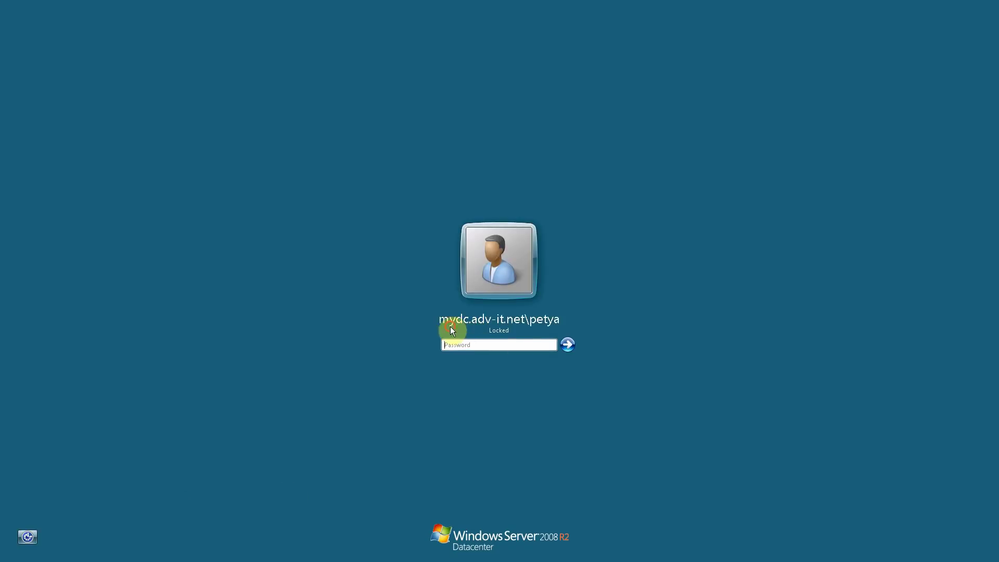
{"action": "left_click", "coordinate": [523, 347]}
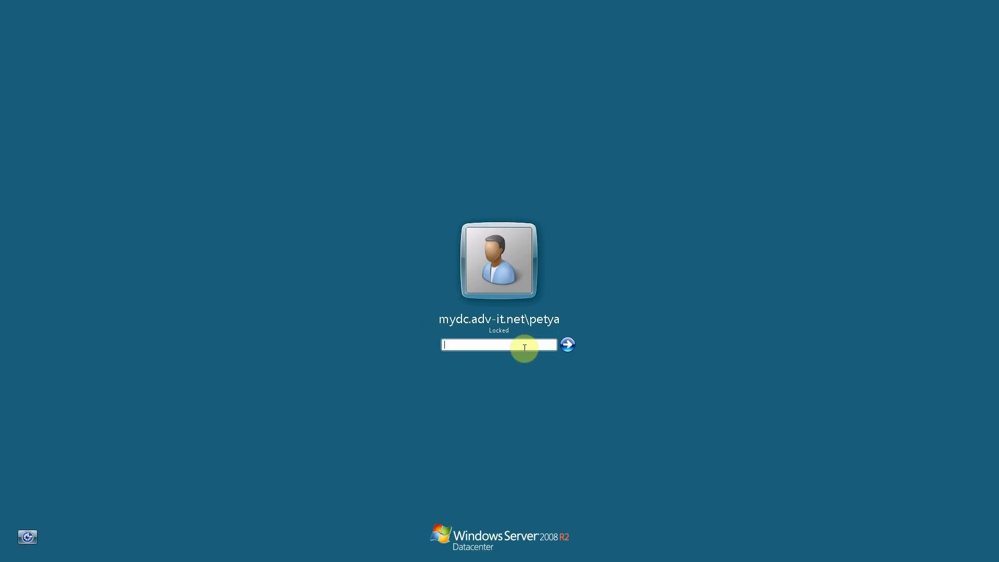